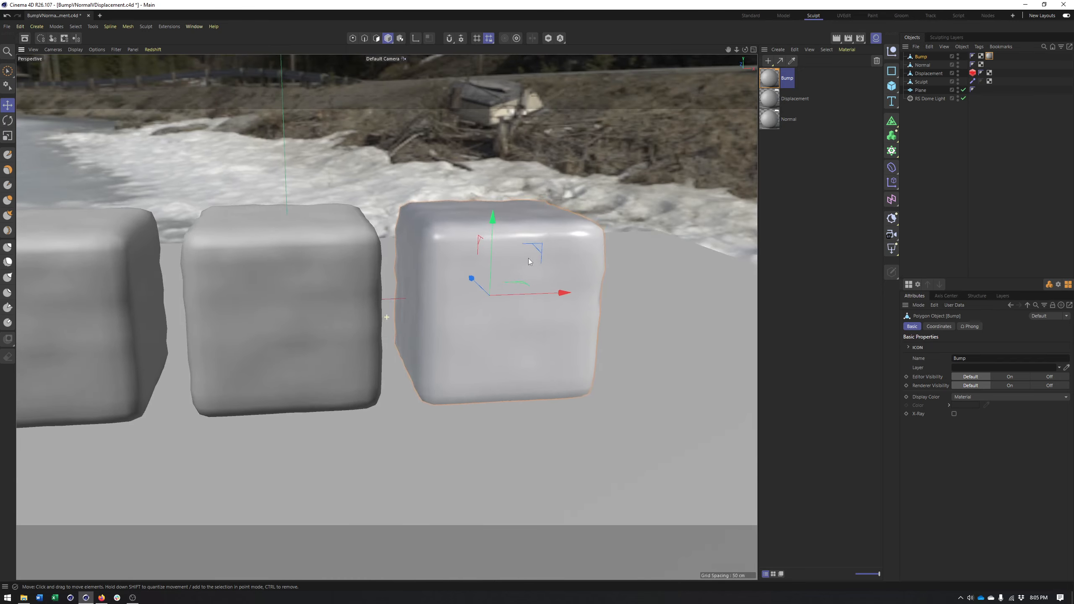
Open the Bump material's node graph and delete its Disp Texture and Displacement nodes
alt+middle_drag(566, 254, 516, 256)
double_click(770, 79)
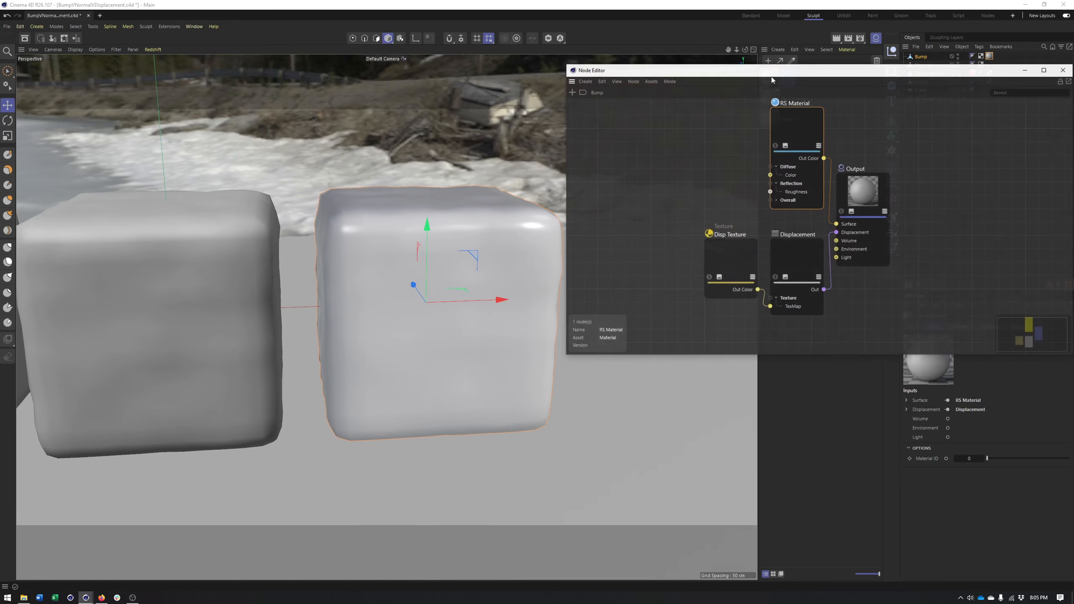
drag(646, 235, 760, 280)
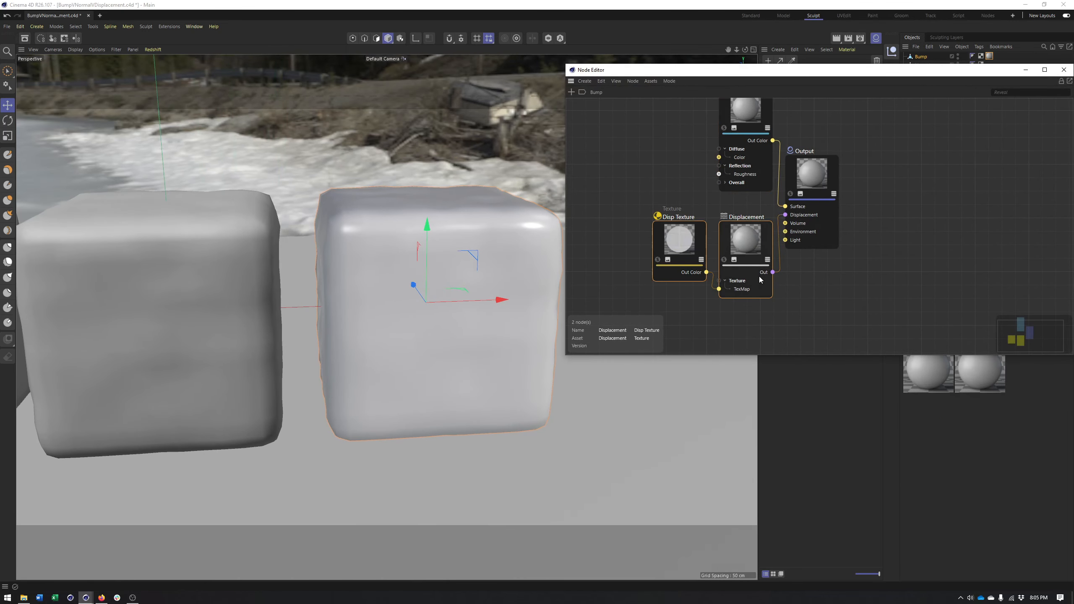
key(Delete)
Add the baked displacement and ambient occlusion images as texture nodes to the Bump graph and spread the nodes apart
key(alt+Tab)
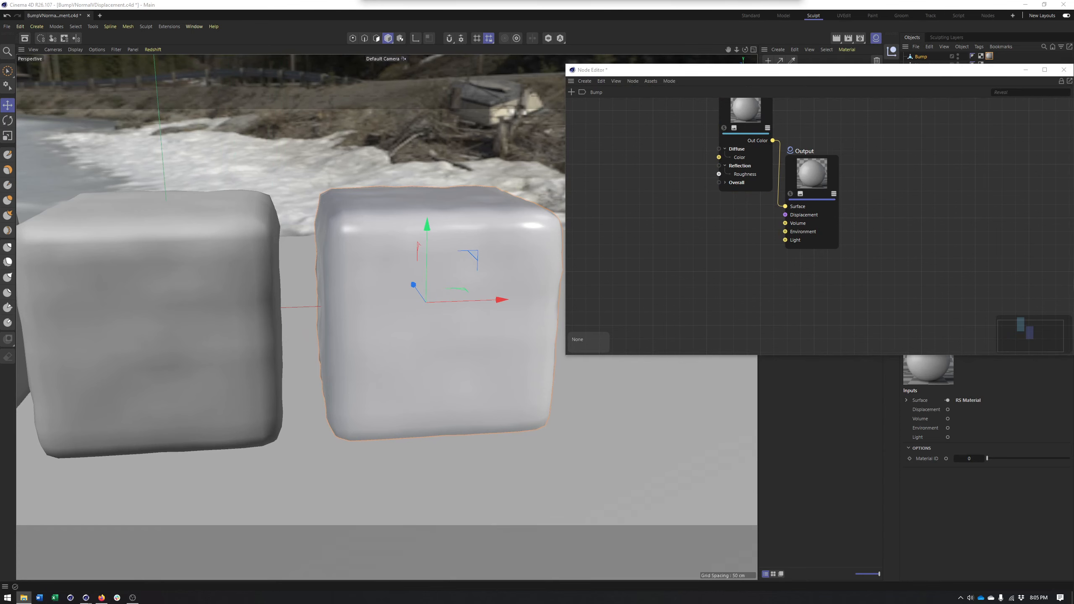
drag(935, 120, 659, 267)
click(628, 157)
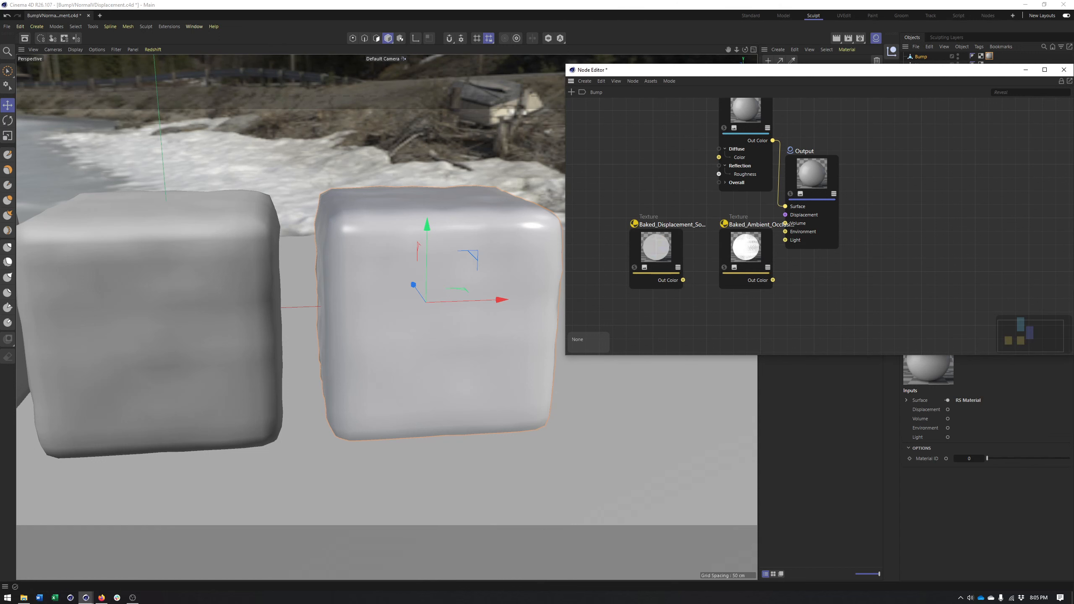
drag(806, 184, 884, 167)
drag(729, 148, 741, 161)
drag(744, 80, 632, 87)
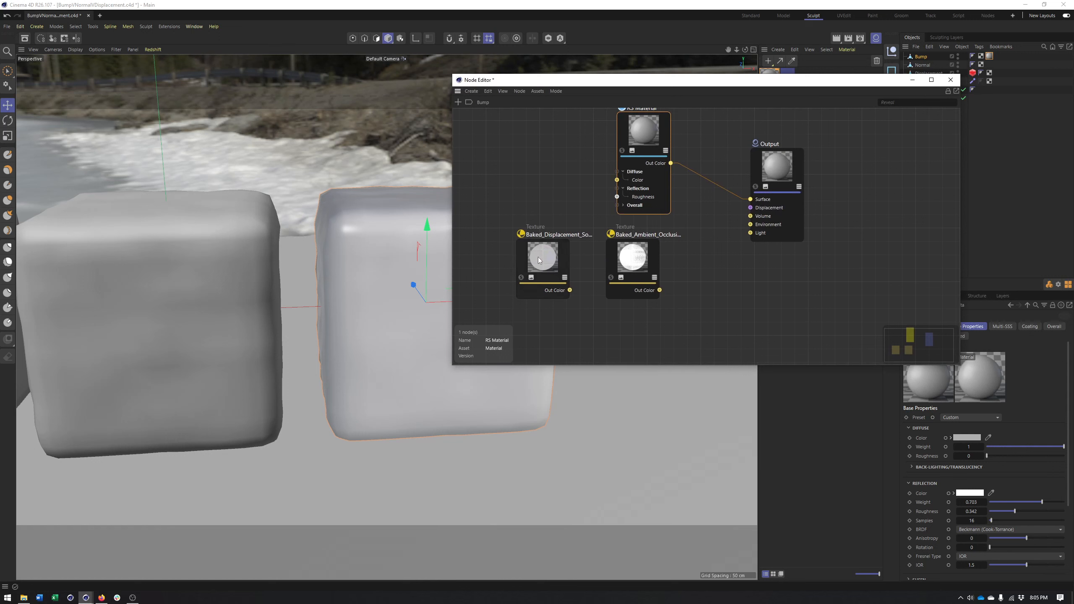
mouse_move(545, 264)
mouse_down()
mouse_move(523, 251)
mouse_move(535, 251)
mouse_up()
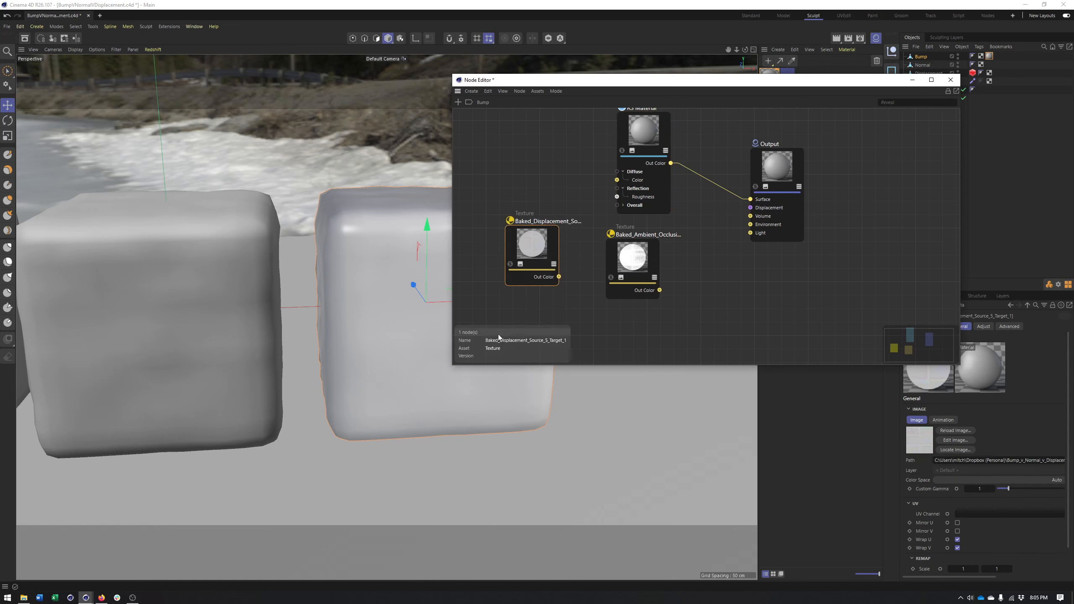
Switch to Windows Photo Viewer and compare the baked ambient occlusion, displacement and normal maps
right_click(532, 248)
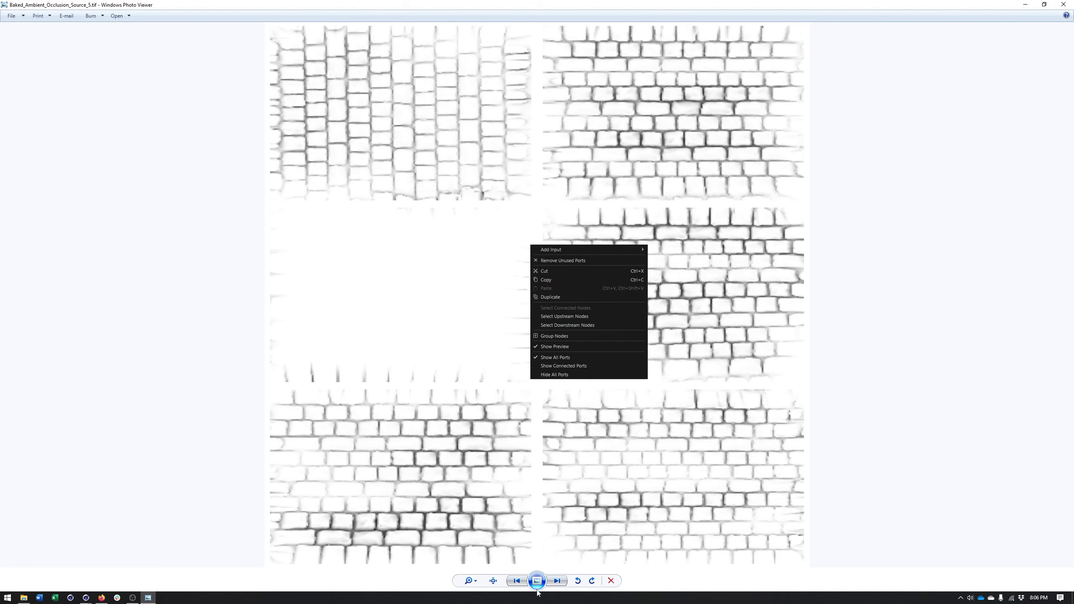
click(557, 583)
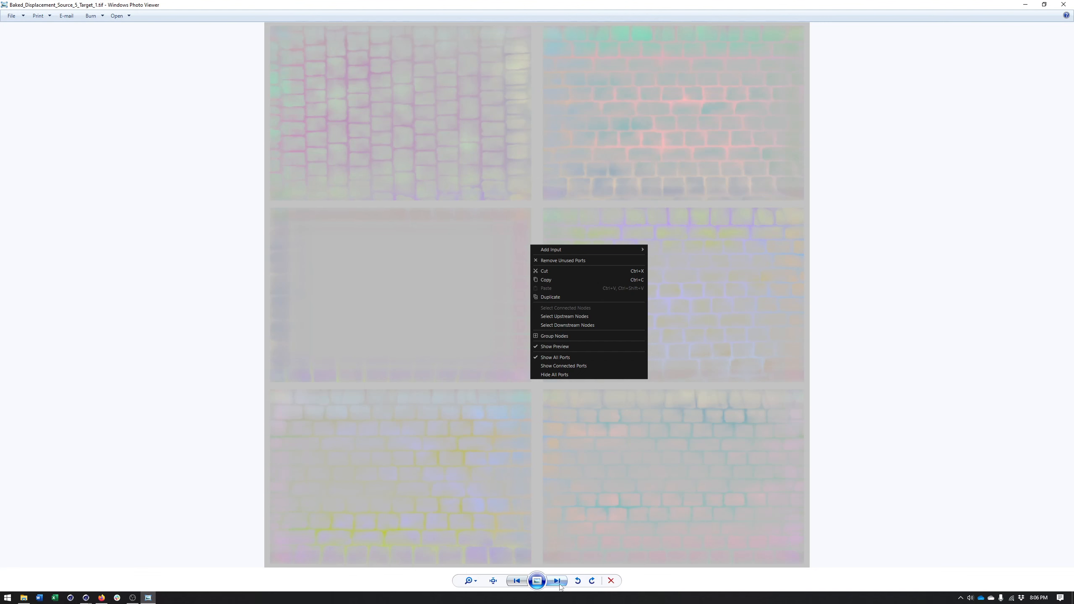
click(559, 584)
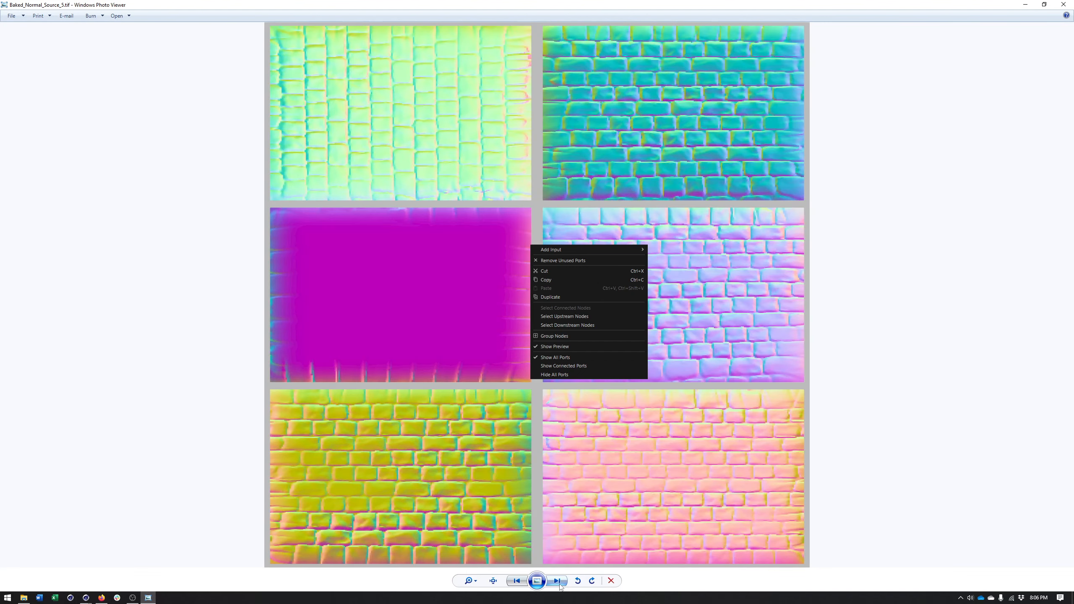
click(514, 583)
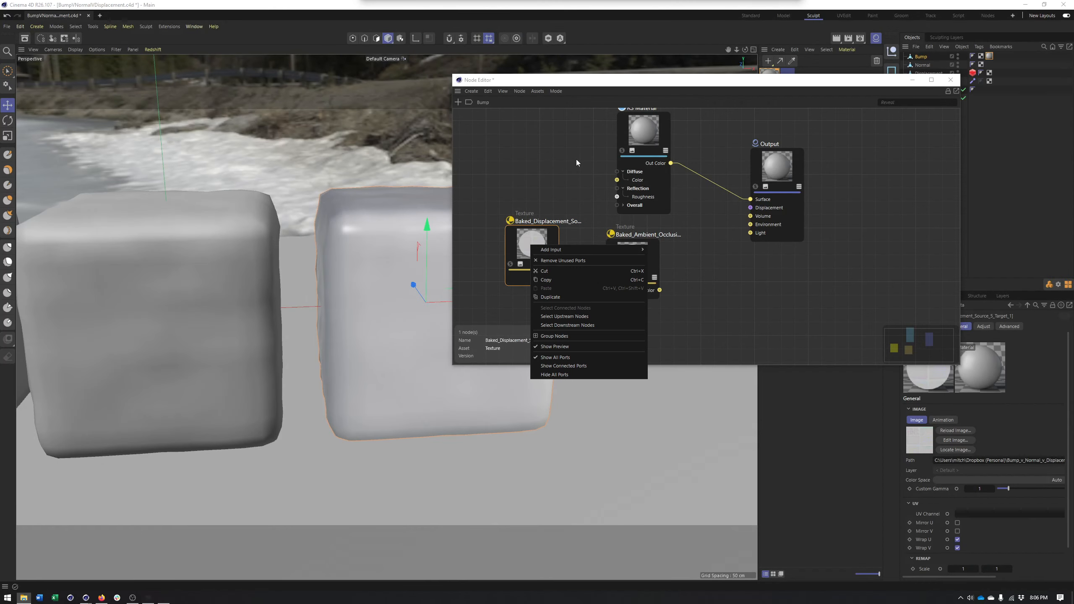
click(1064, 4)
click(847, 259)
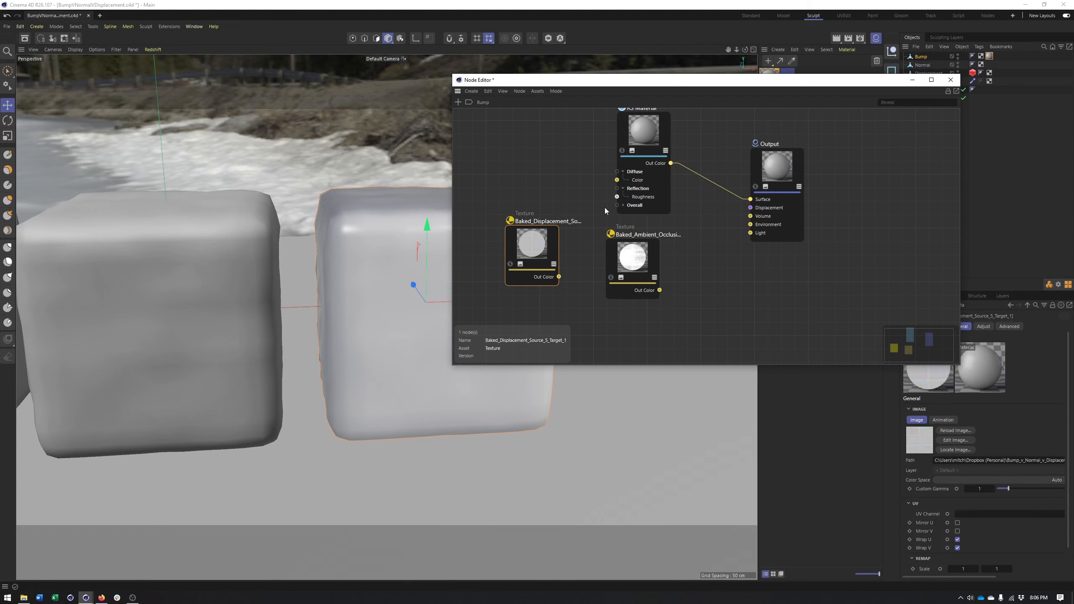
Add a Bump Map node to the graph and arrange it between the texture nodes and the RS Material
drag(543, 243, 546, 200)
drag(768, 174, 844, 171)
click(458, 102)
text(bump)
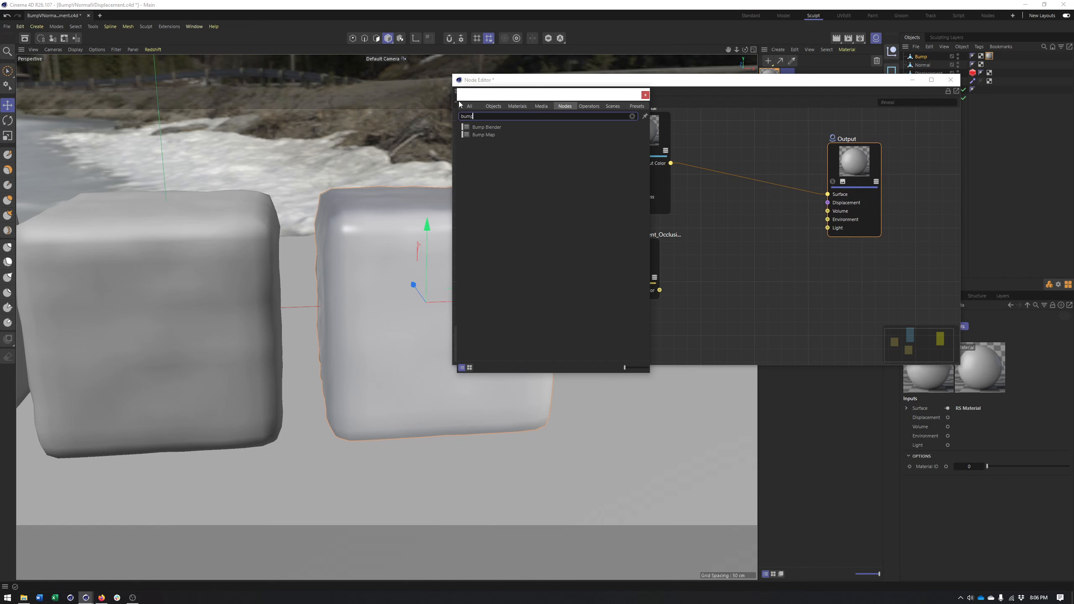
double_click(491, 135)
drag(638, 137, 769, 163)
drag(708, 241, 667, 177)
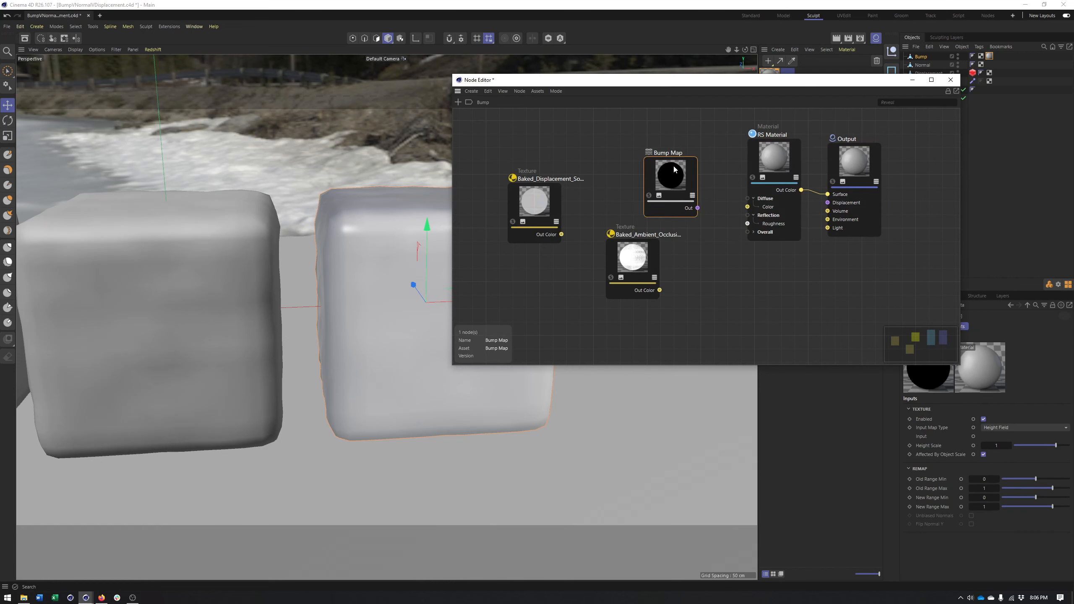
Connect the Bump Map node's output to the RS Material's Bump Map input under Overall
click(754, 233)
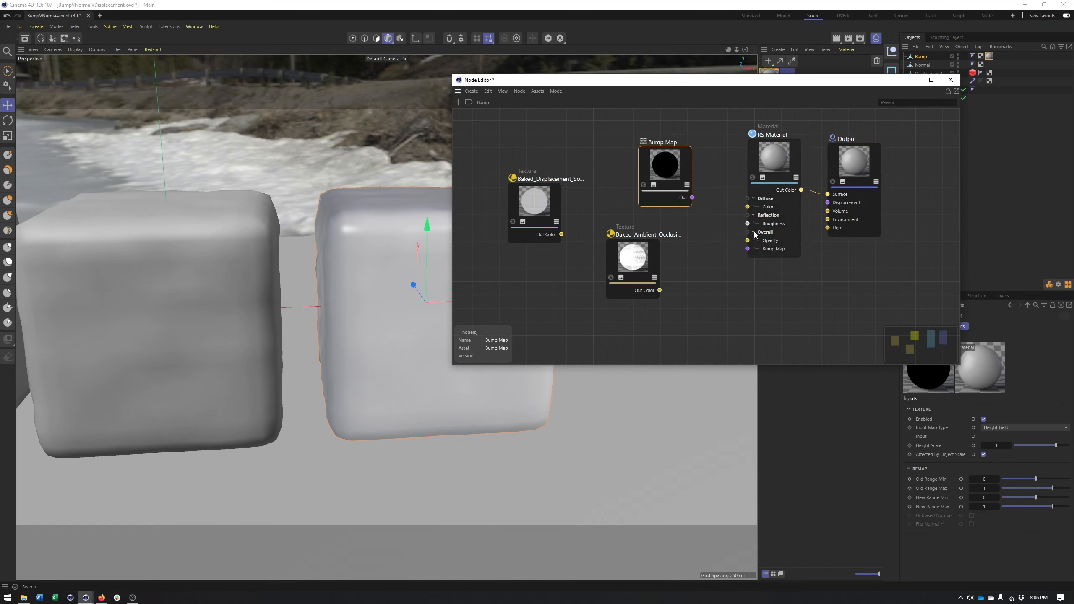
drag(692, 197, 747, 248)
drag(674, 171, 682, 175)
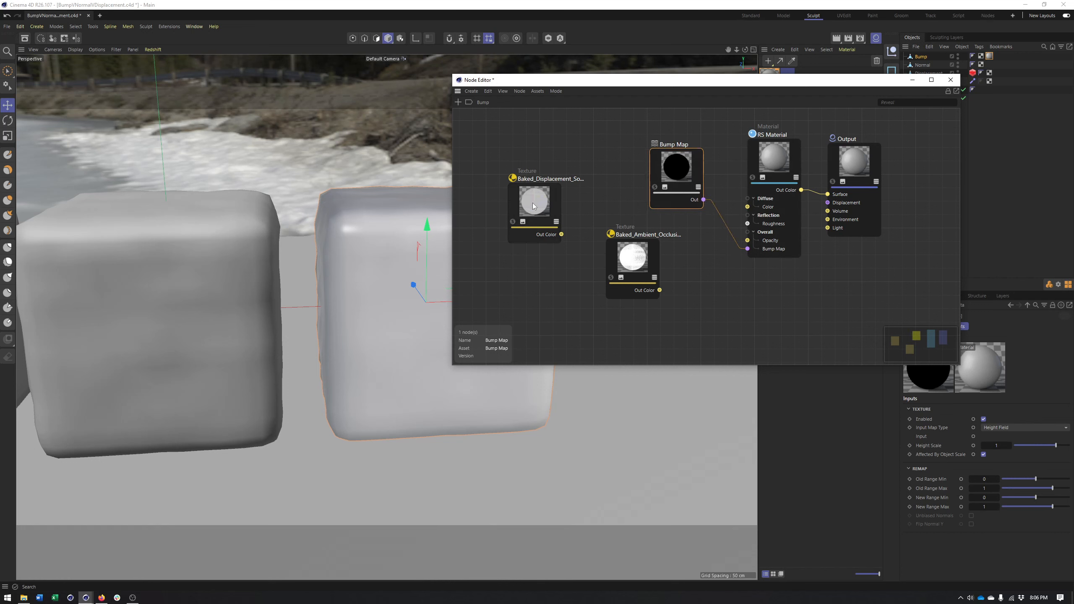
Connect the baked ambient occlusion texture's Out Color to the Bump Map node's texture Input
drag(533, 206, 505, 233)
drag(662, 292, 656, 168)
mouse_move(679, 175)
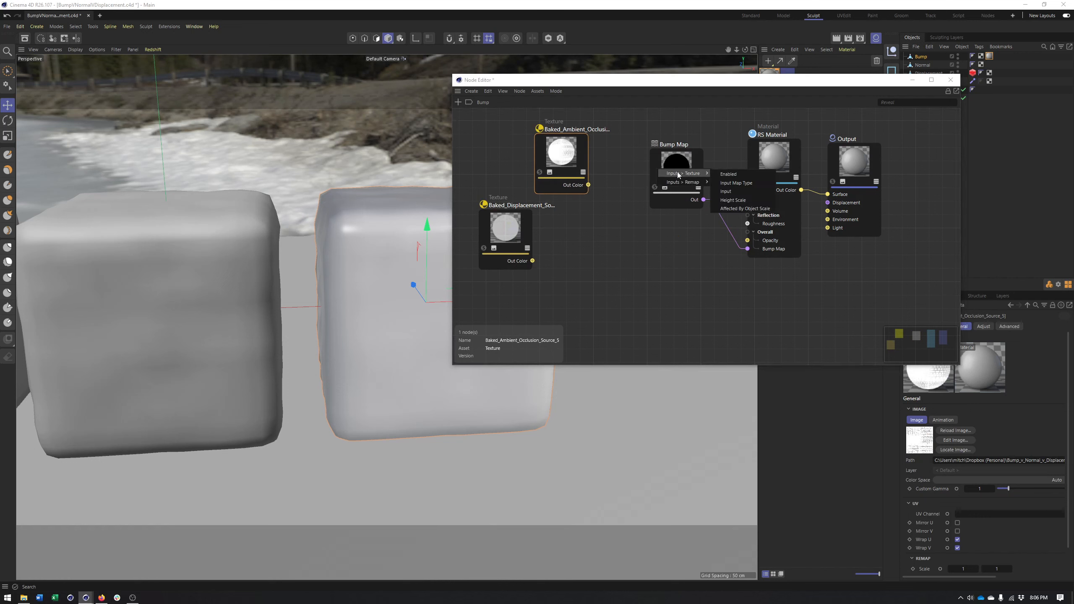
click(734, 190)
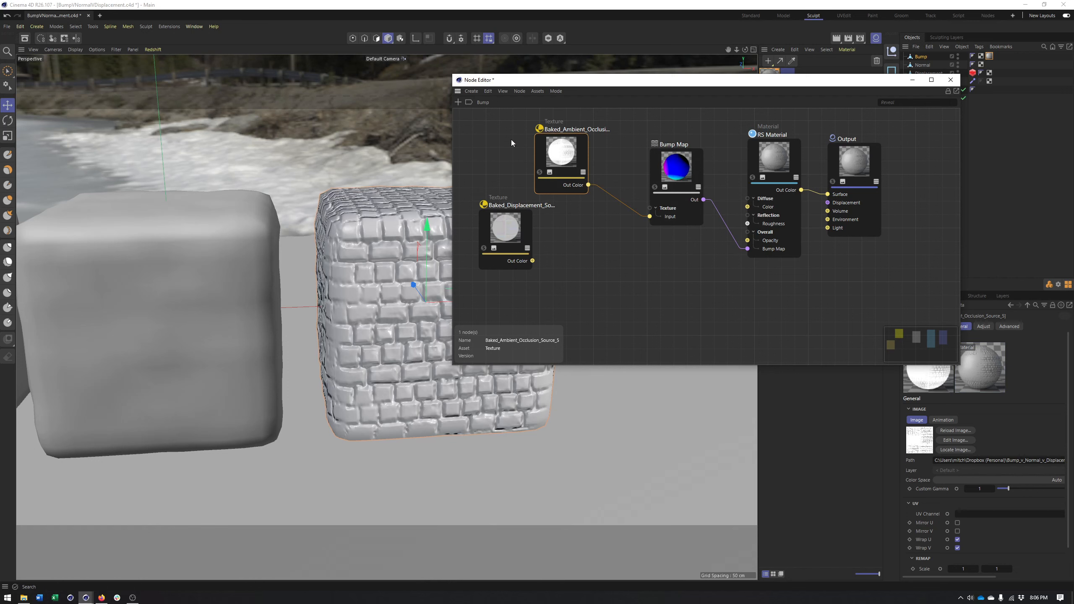
Dock the node editor beneath the viewport and adjust the split so the viewport gets more height
alt+middle_drag(389, 289, 339, 301)
alt+right_drag(339, 301, 260, 298)
alt+drag(260, 298, 268, 298)
alt+middle_drag(268, 297, 361, 300)
alt+right_drag(362, 300, 269, 297)
alt+middle_drag(268, 297, 336, 295)
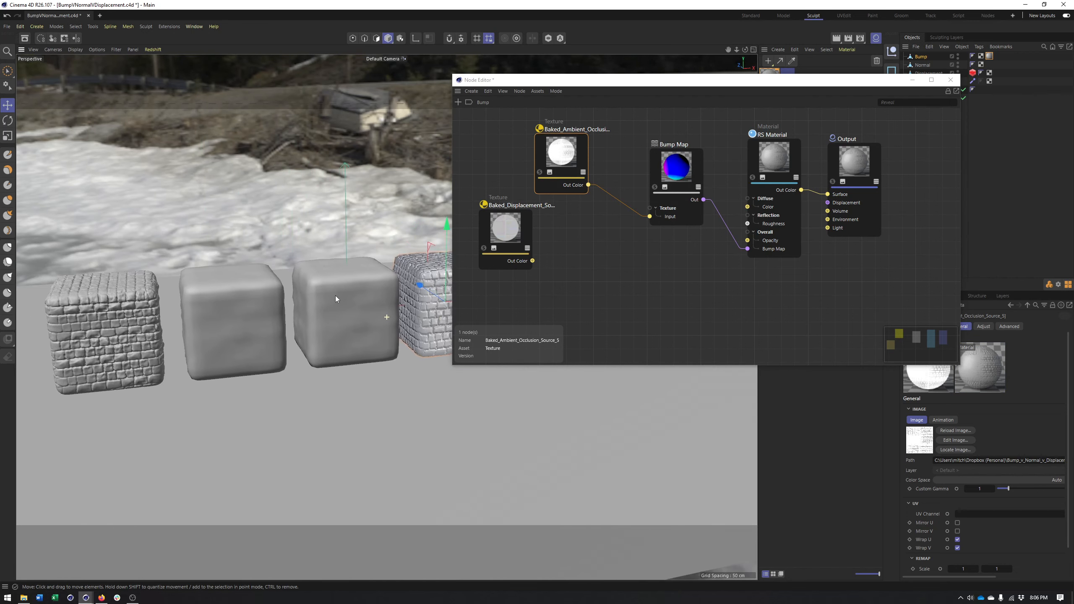
drag(516, 226, 589, 273)
mouse_move(299, 276)
alt+middle_down()
mouse_move(250, 262)
mouse_move(294, 260)
alt+middle_up()
drag(500, 84, 482, 542)
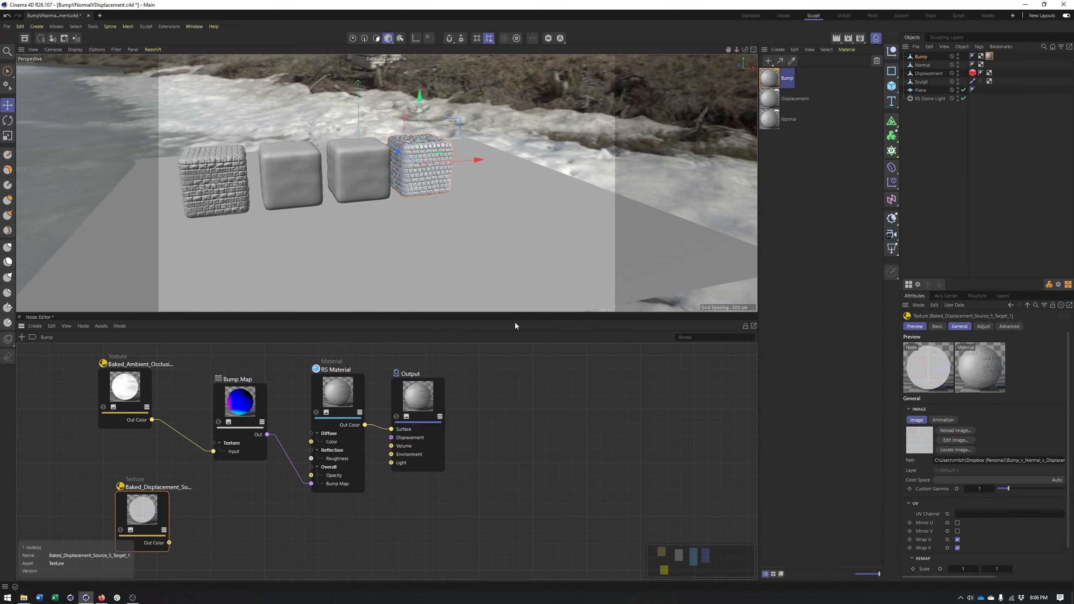
alt+middle_drag(489, 212, 572, 231)
scroll(474, 192, up, 4)
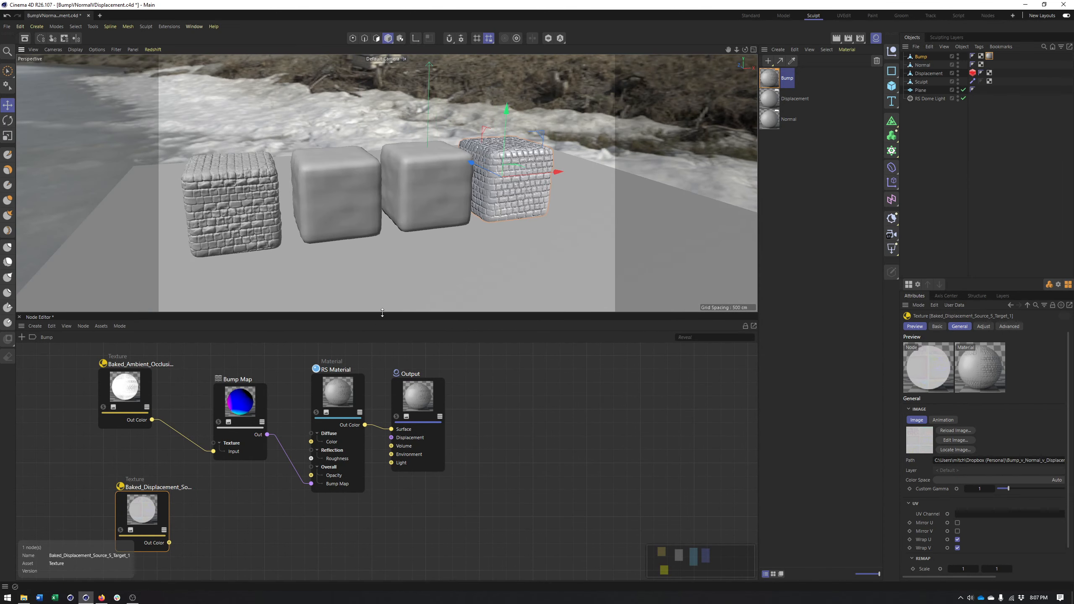
drag(383, 313, 383, 356)
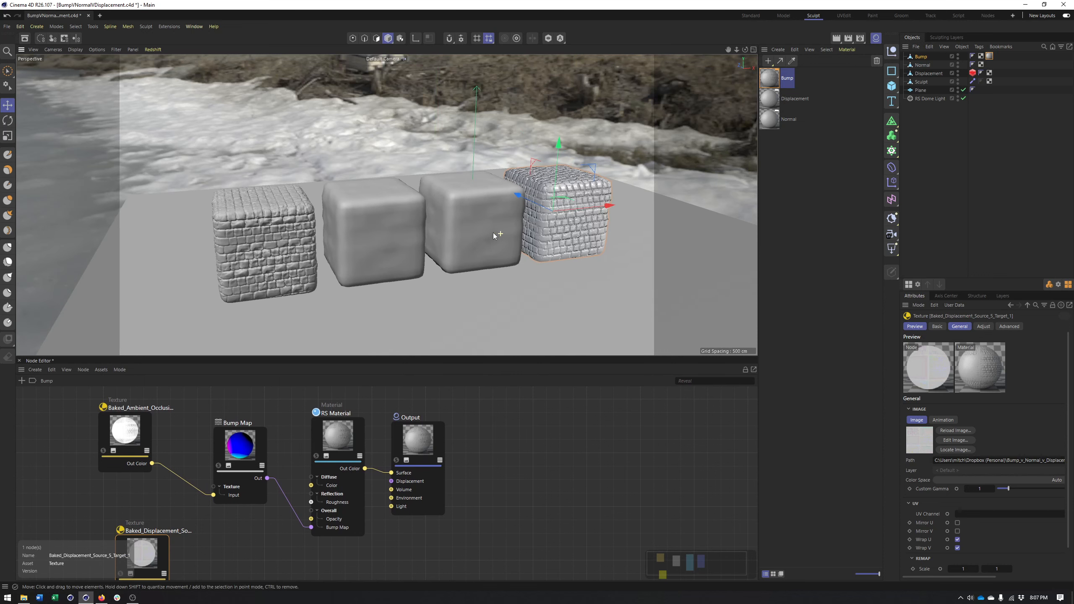
Start the Redshift IPR in the perspective view, widen the viewport and show the row of cubes with nothing selected
alt+middle_drag(494, 233, 477, 213)
click(151, 49)
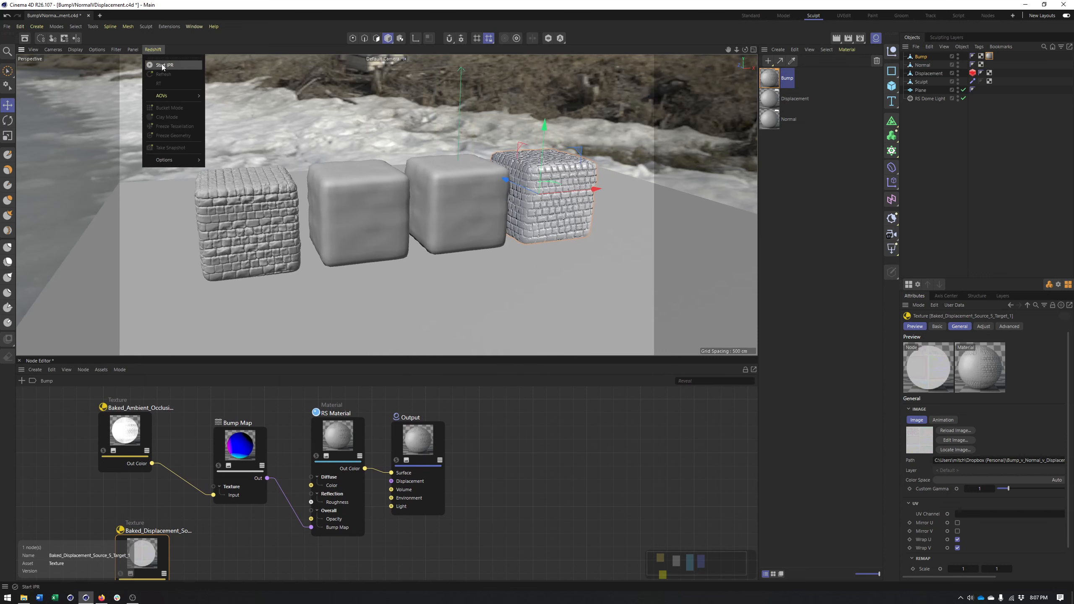
click(163, 65)
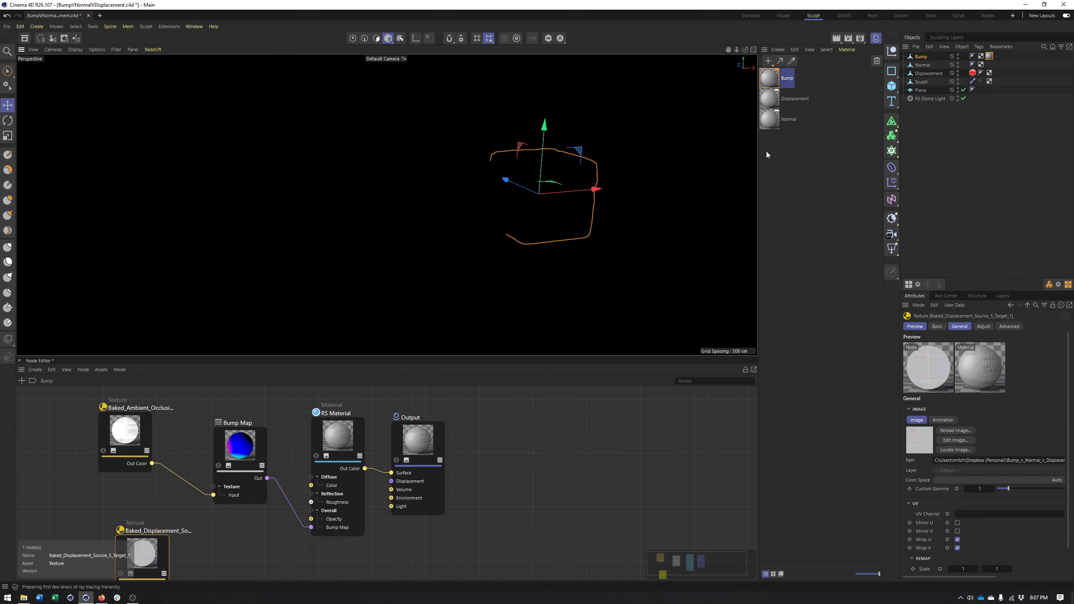
drag(759, 154, 827, 156)
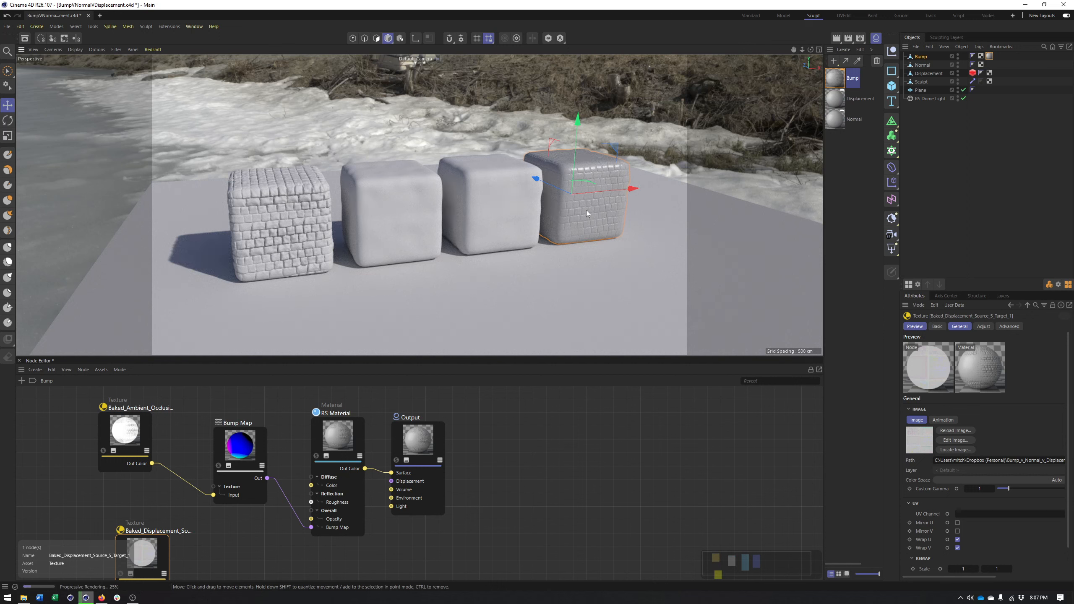
click(946, 195)
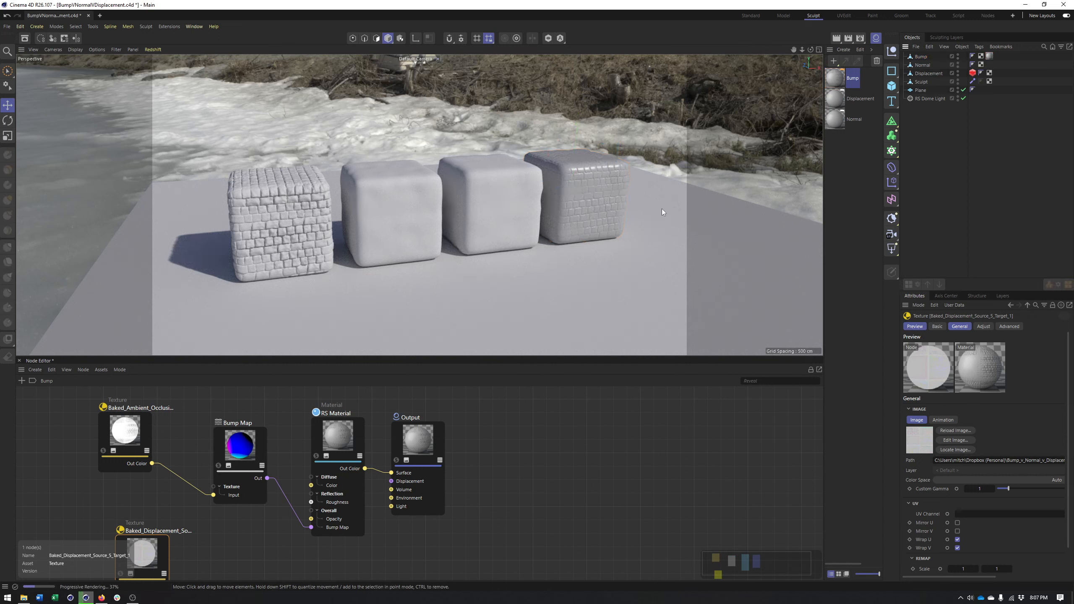
alt+drag(507, 222, 502, 232)
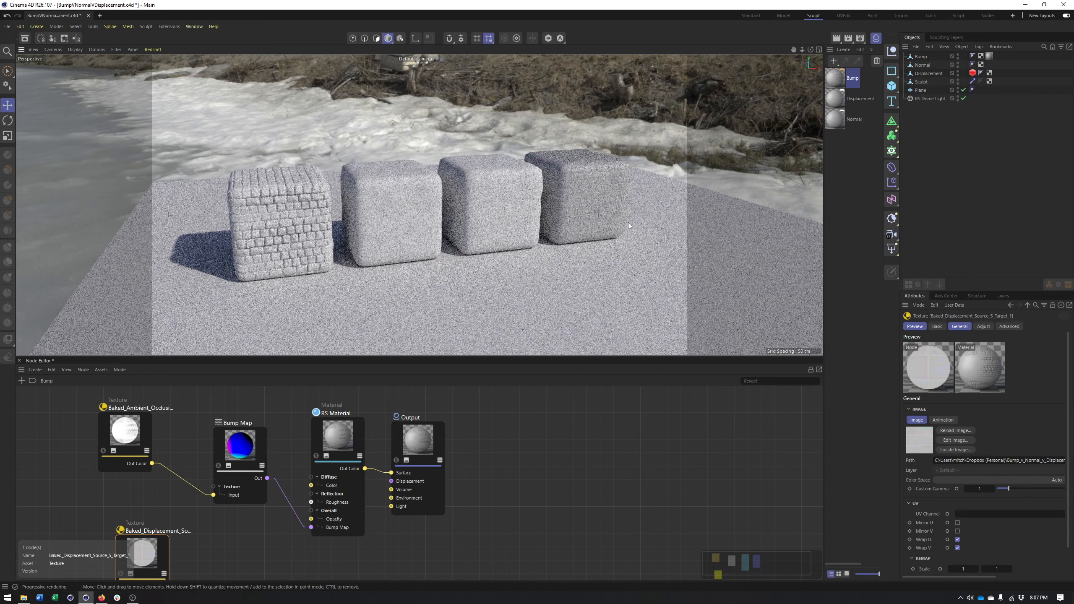
alt+drag(628, 225, 562, 230)
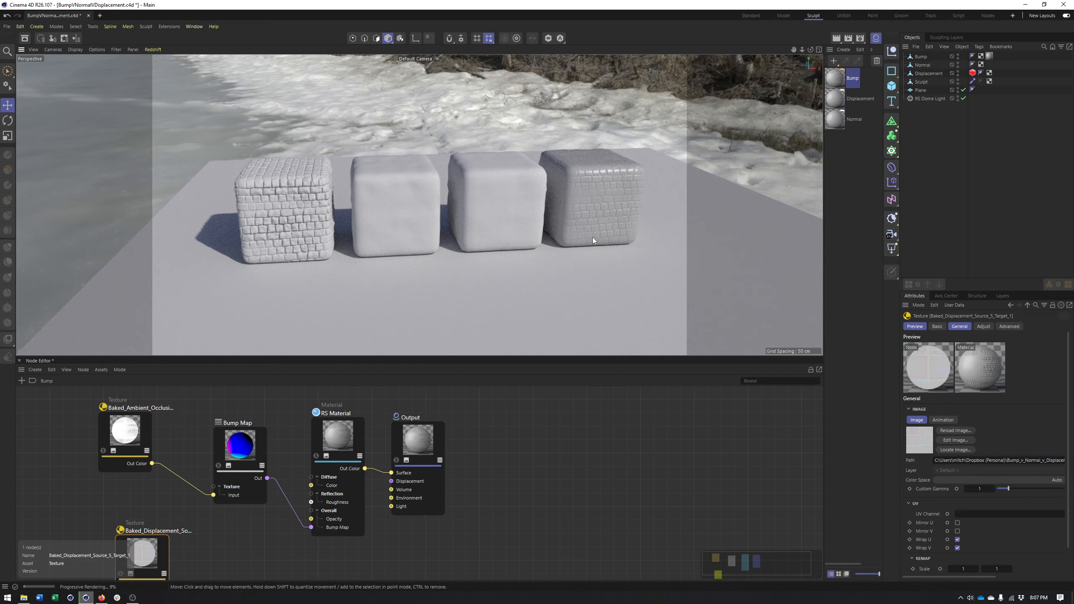
alt+right_drag(526, 235, 504, 235)
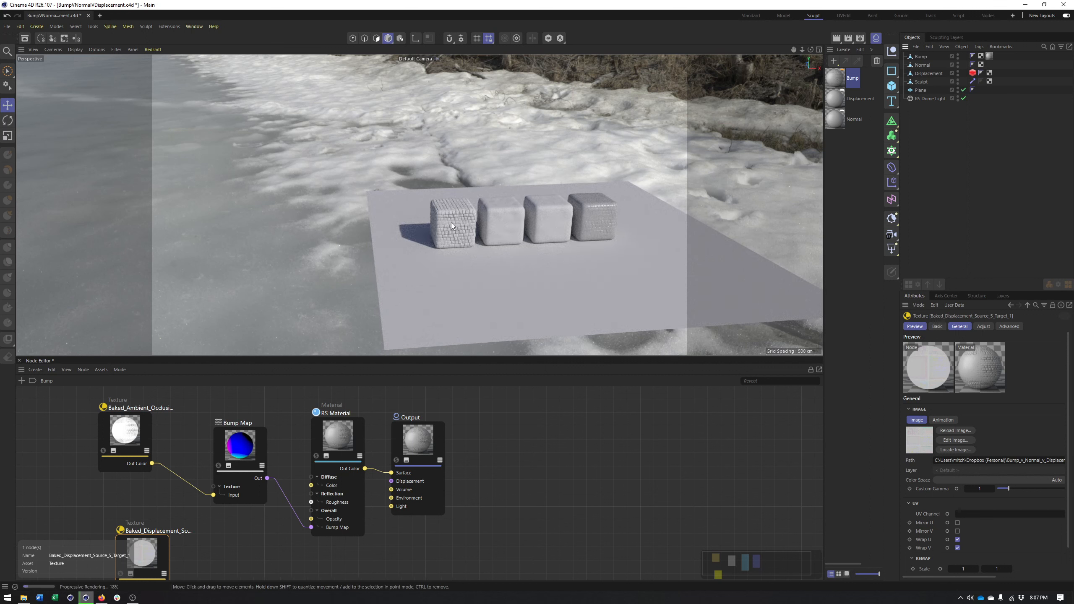
Duplicate the Bump material and rename the copy as Base
click(839, 84)
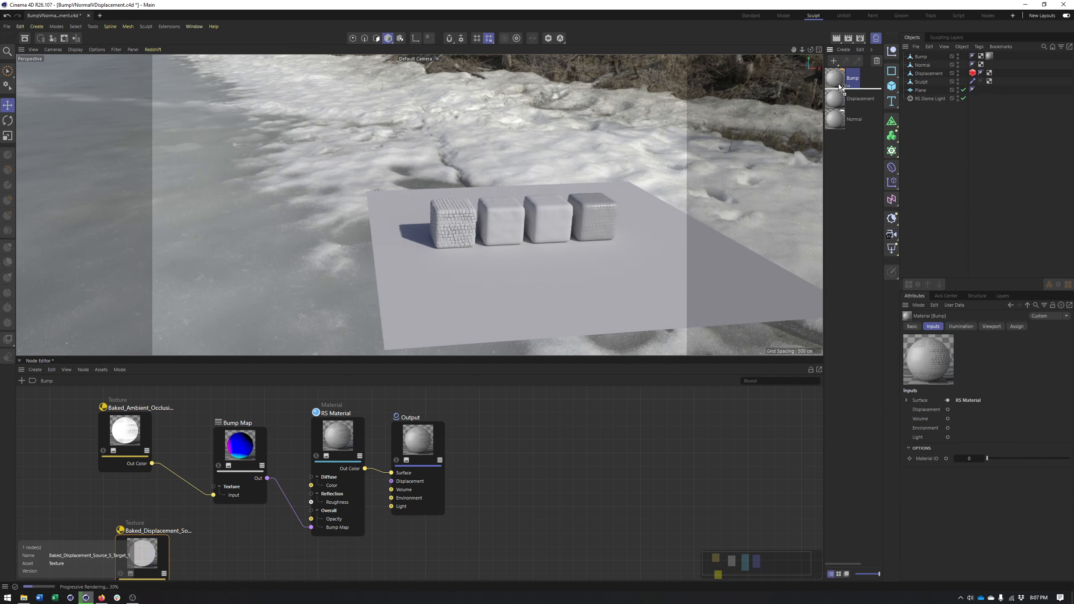
ctrl+drag(838, 84, 839, 87)
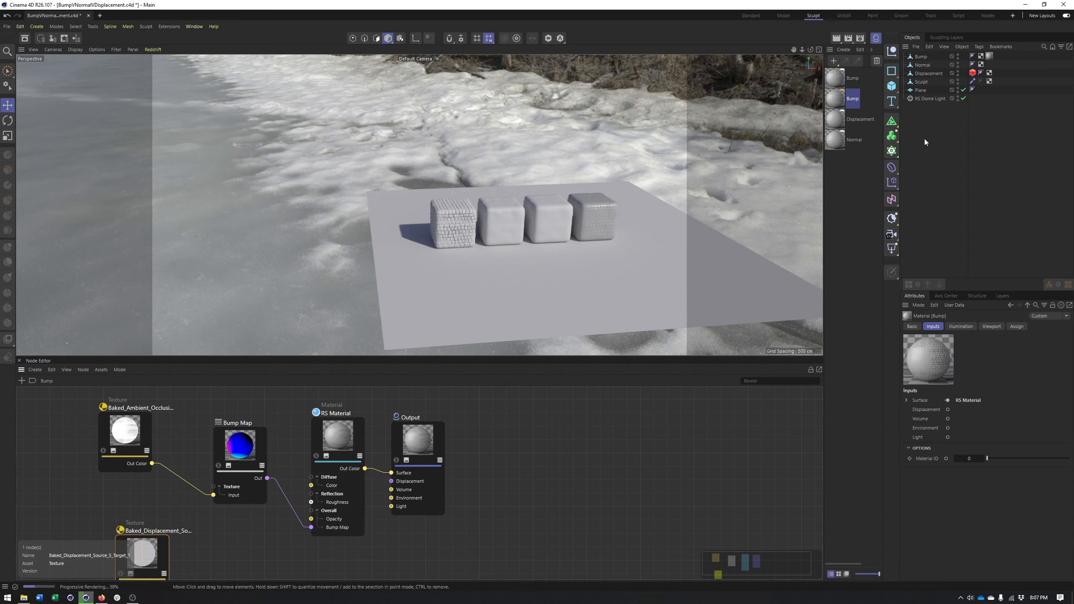
double_click(859, 100)
text(Base)
key(Return)
Delete the Bump Map and ambient occlusion nodes from the Base material and assign Base to the Sculpt object
drag(289, 440, 121, 472)
key(Delete)
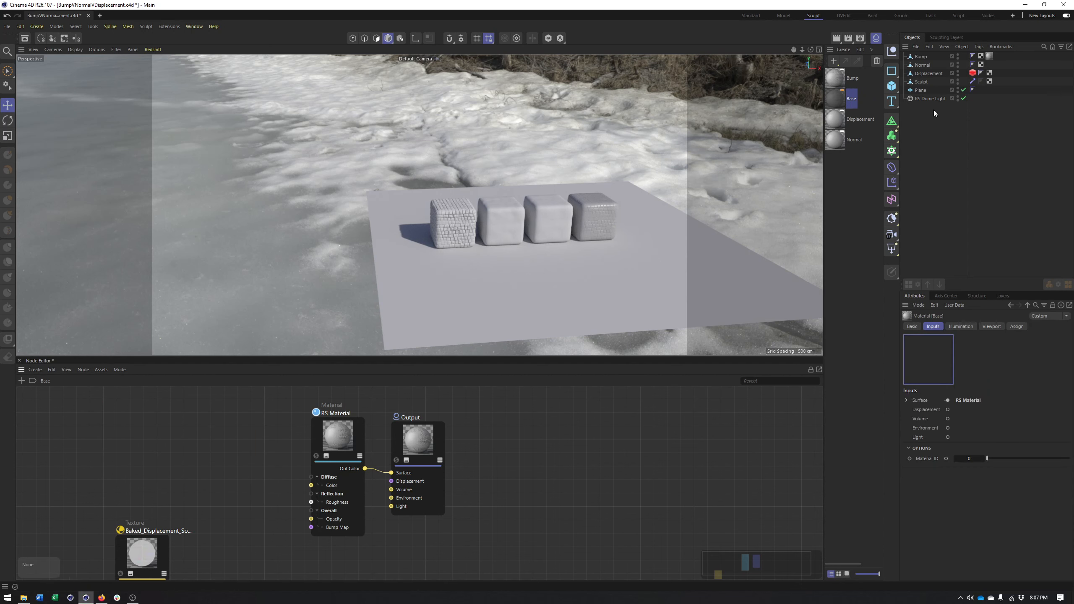
mouse_move(834, 100)
mouse_down()
mouse_move(929, 69)
mouse_move(926, 83)
mouse_up()
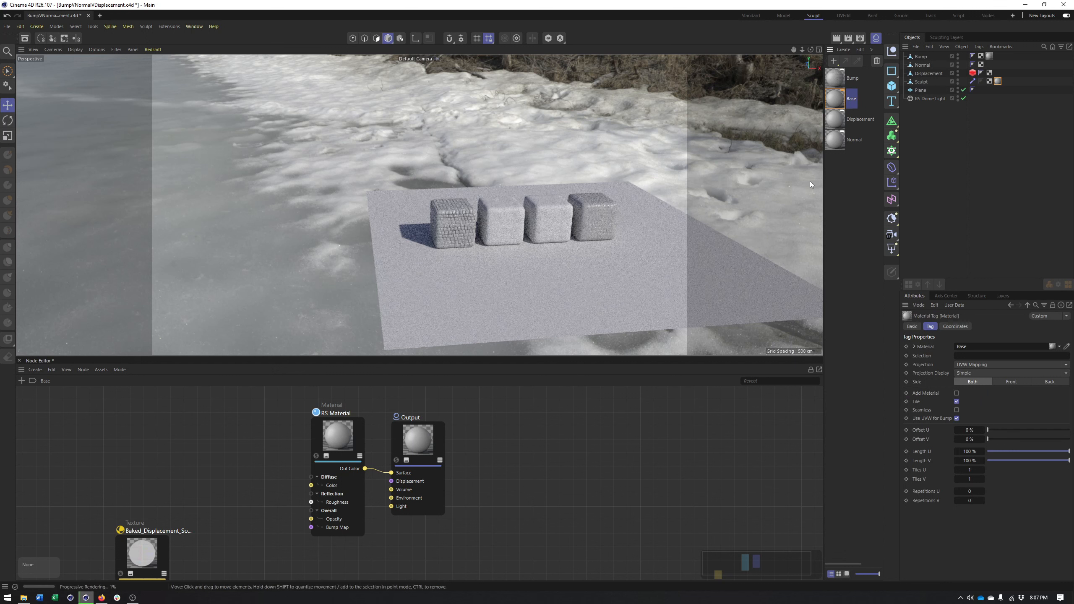
click(913, 173)
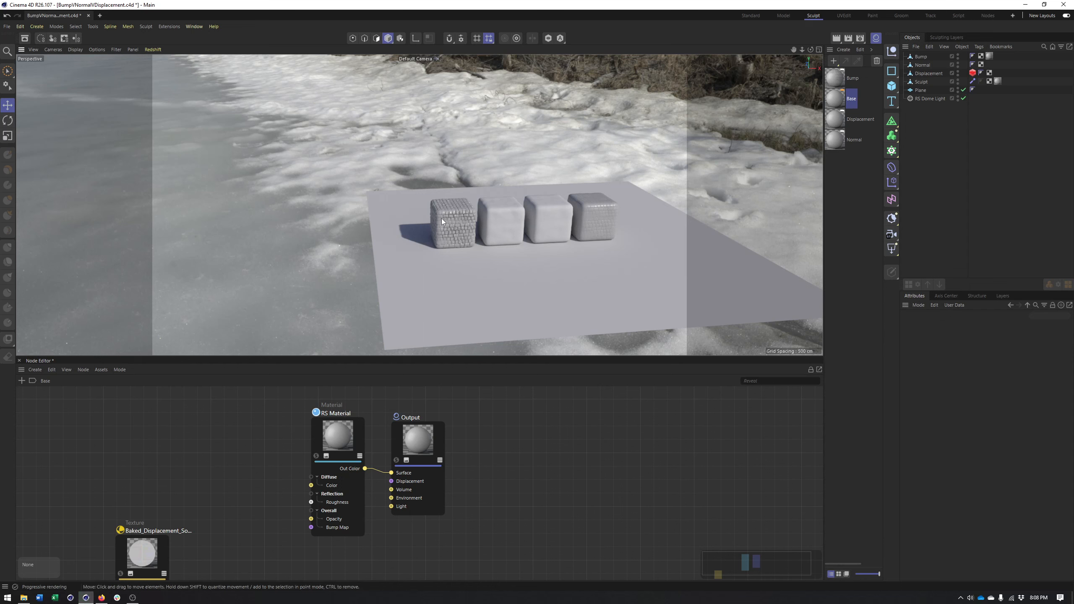
alt+middle_drag(495, 206, 473, 205)
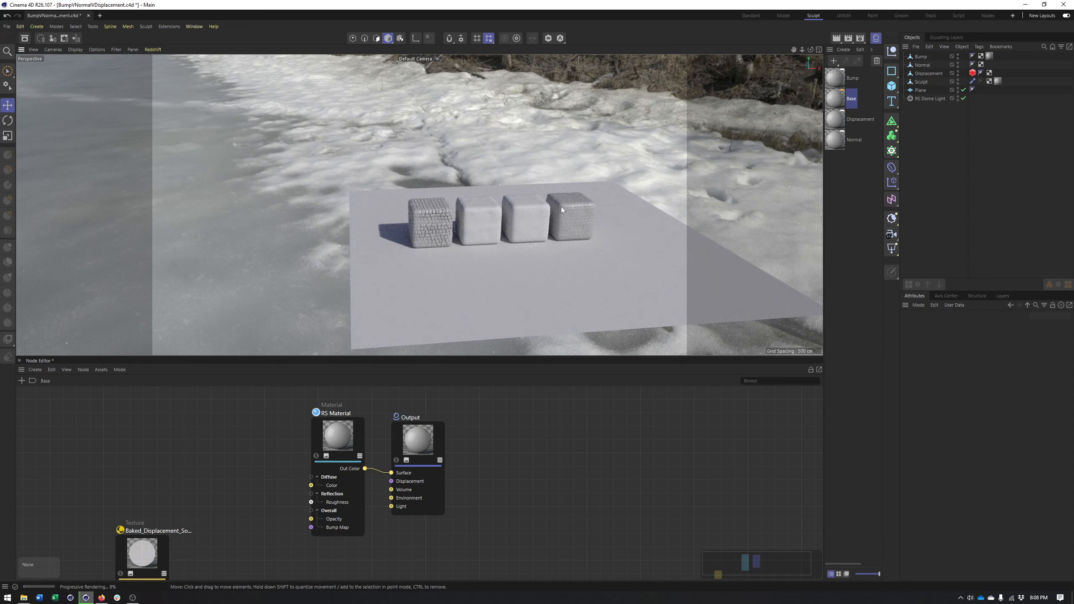
Stop the Redshift IPR and select the Sculpt cube to check its polygon count in the viewport
click(153, 49)
click(169, 65)
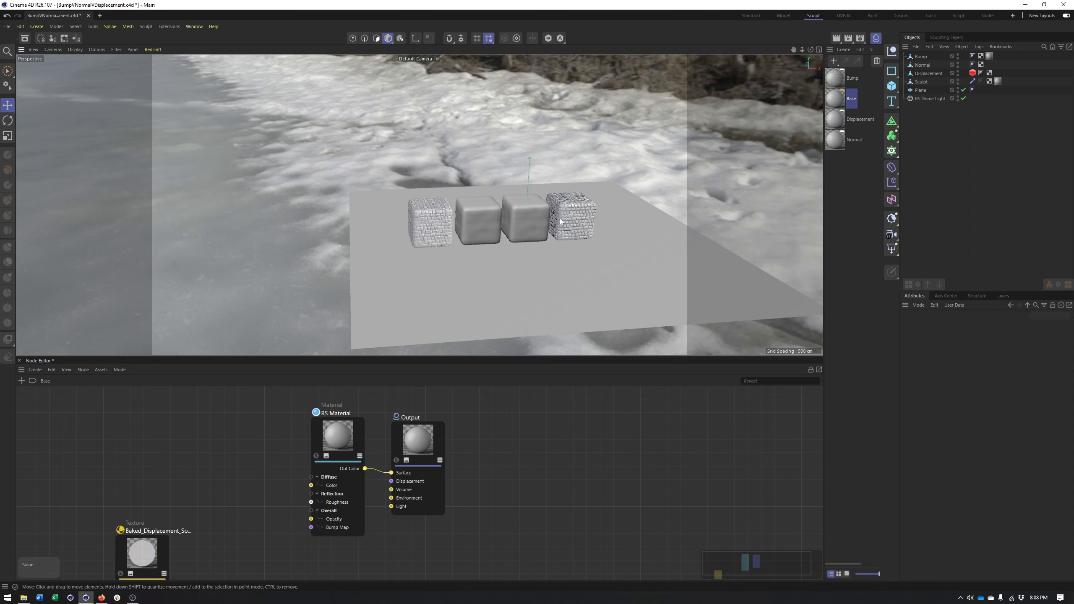
scroll(542, 225, up, 5)
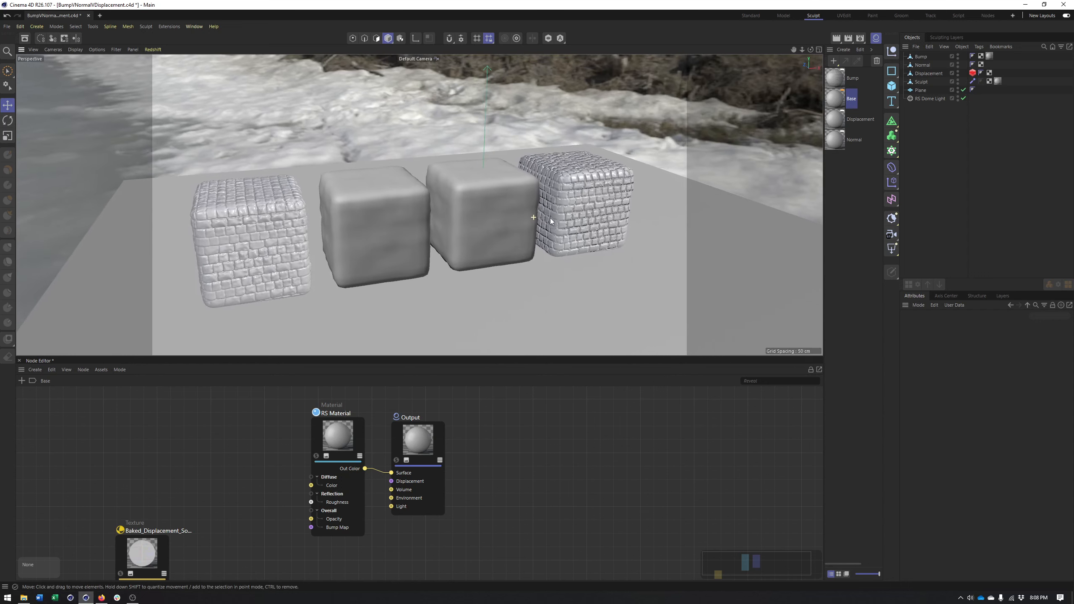
alt+middle_drag(345, 190, 373, 173)
click(268, 198)
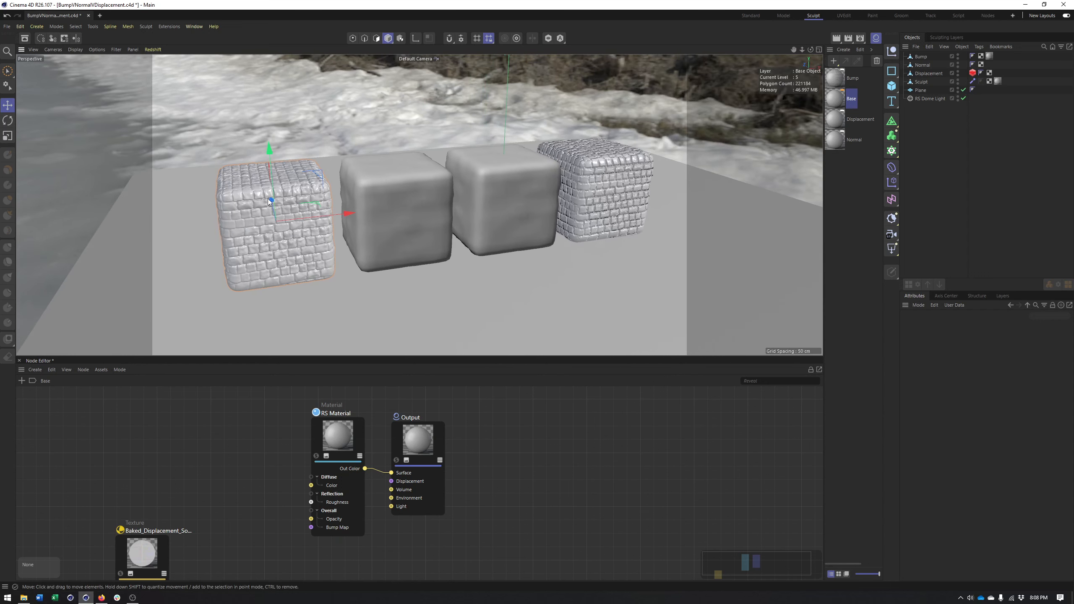
alt+middle_drag(279, 204, 333, 204)
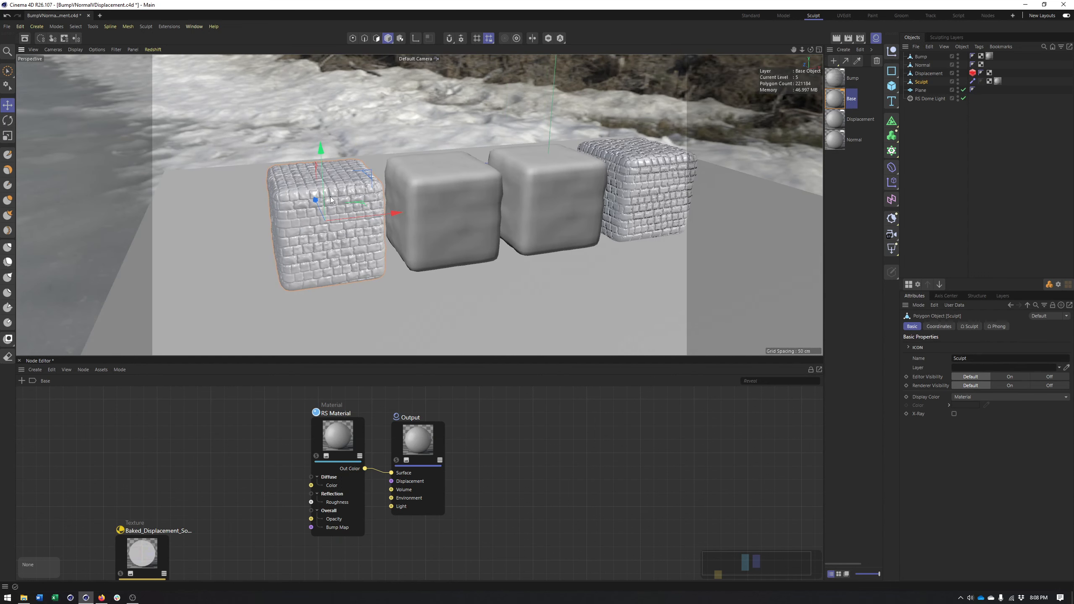
alt+middle_drag(451, 192, 432, 197)
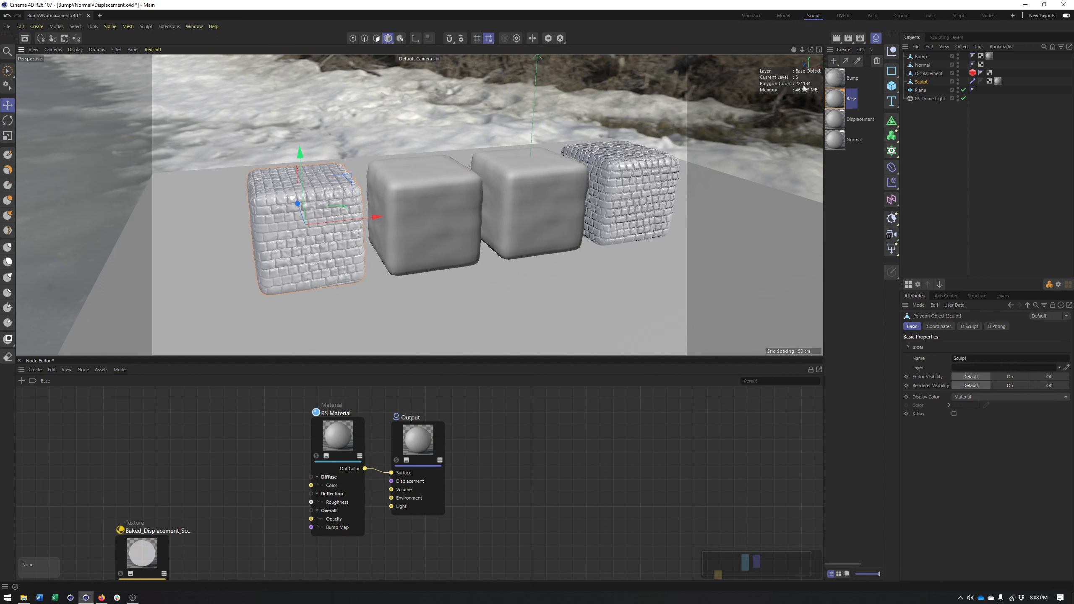
Examine the cubes' mesh density with Gouraud Shading (Lines), and return the viewport to Gouraud Shading
click(71, 49)
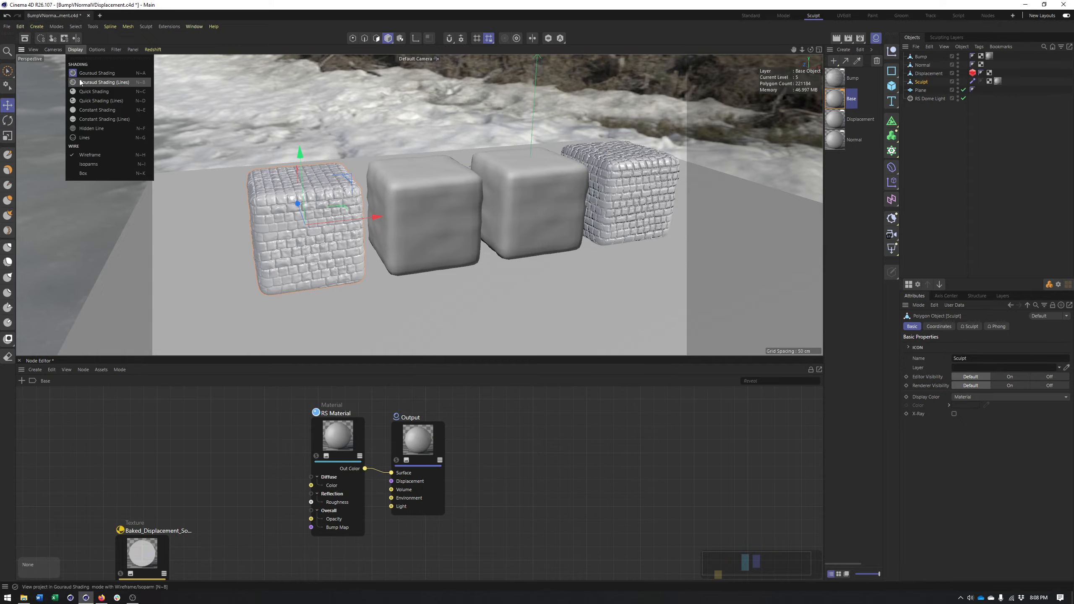
click(80, 82)
scroll(383, 232, up, 5)
scroll(311, 208, down, 2)
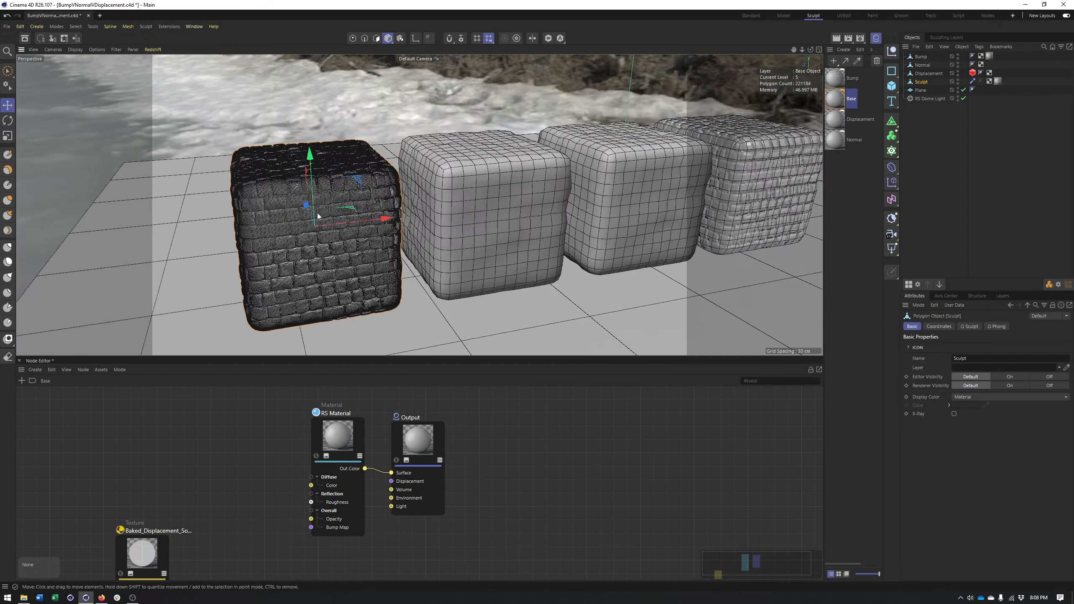
click(76, 50)
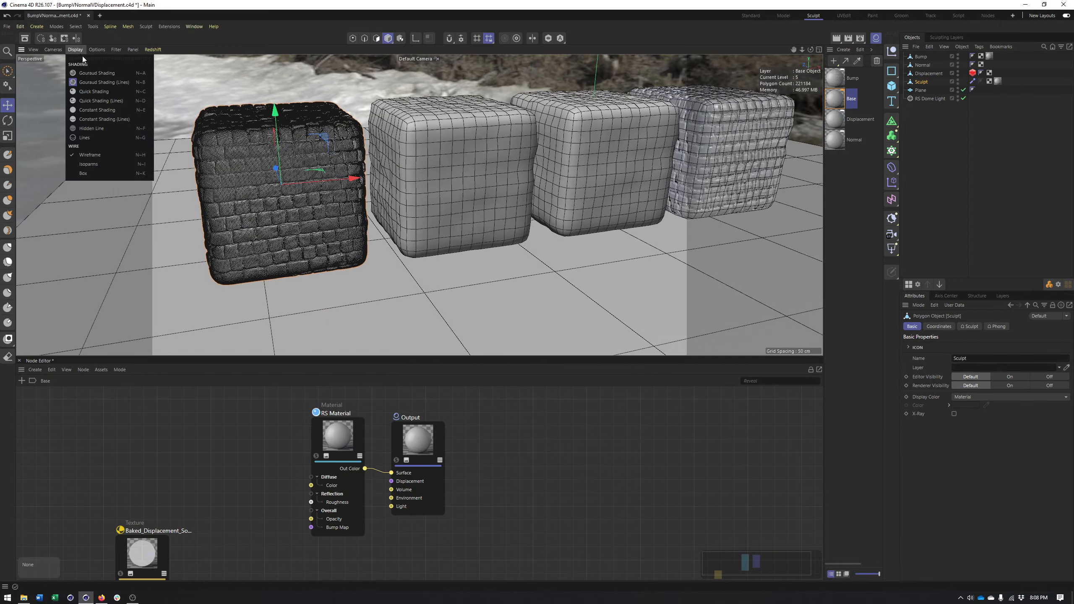
click(80, 72)
alt+middle_drag(482, 194, 361, 215)
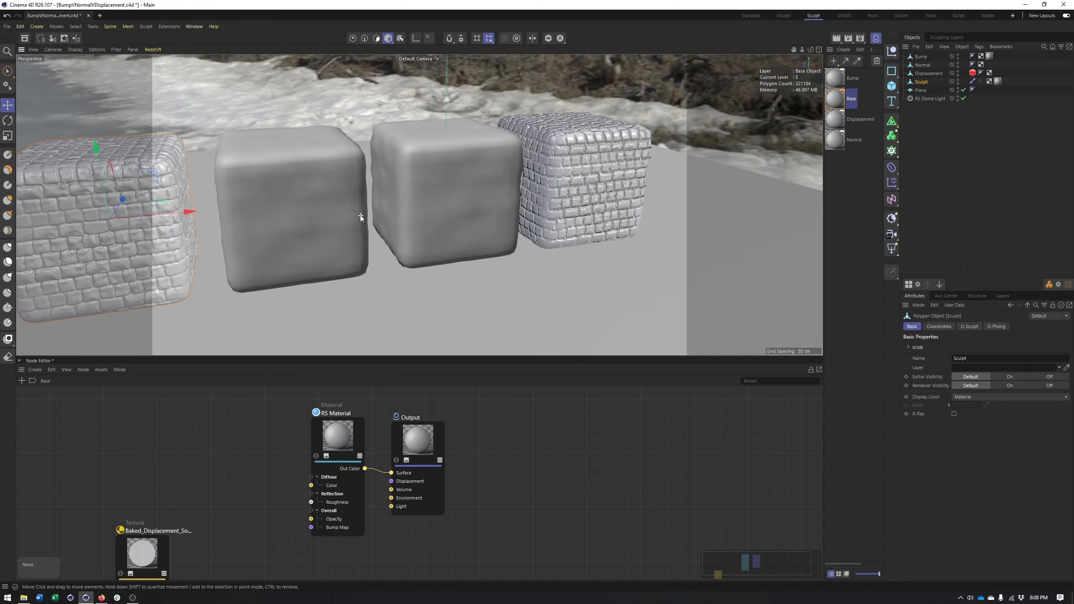
Select the Bump cube, start the Redshift IPR and set the Height Scale of the Bump material's Bump Map node to 5
click(573, 185)
alt+middle_drag(575, 185, 541, 183)
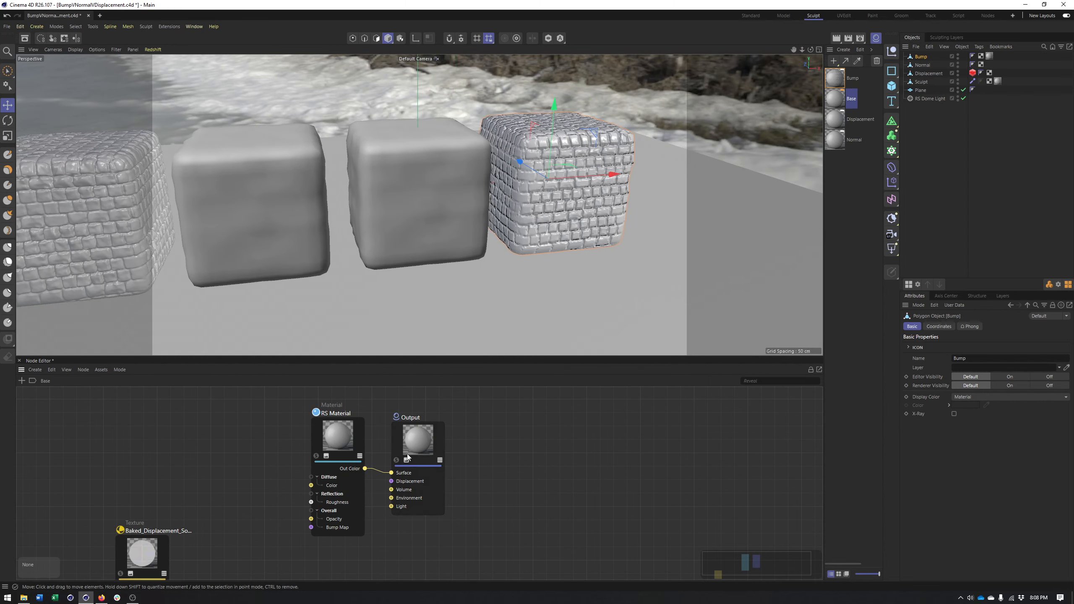
click(835, 78)
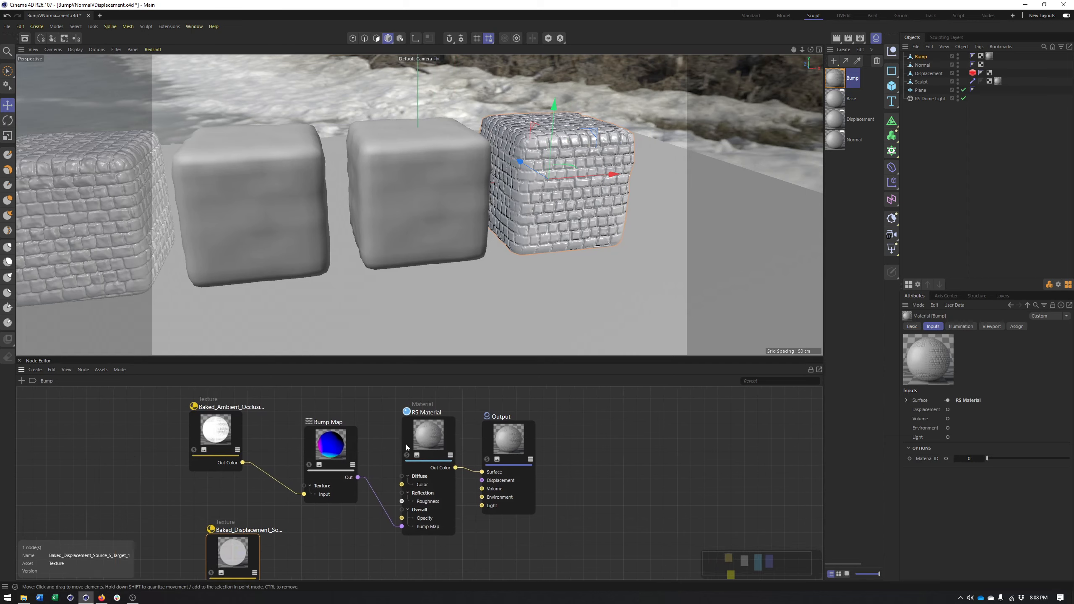
click(378, 462)
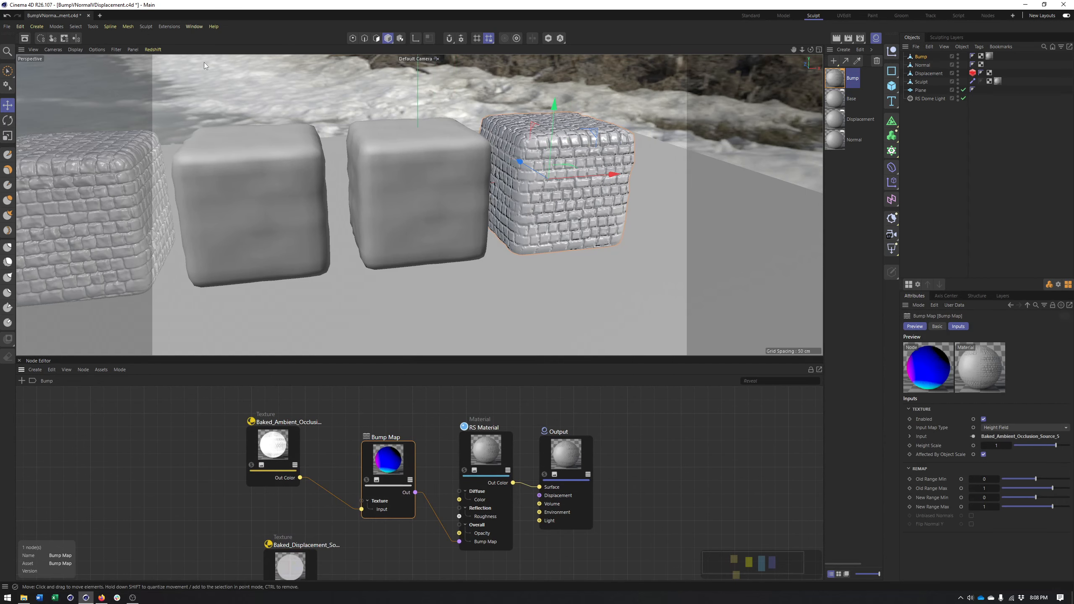
click(156, 52)
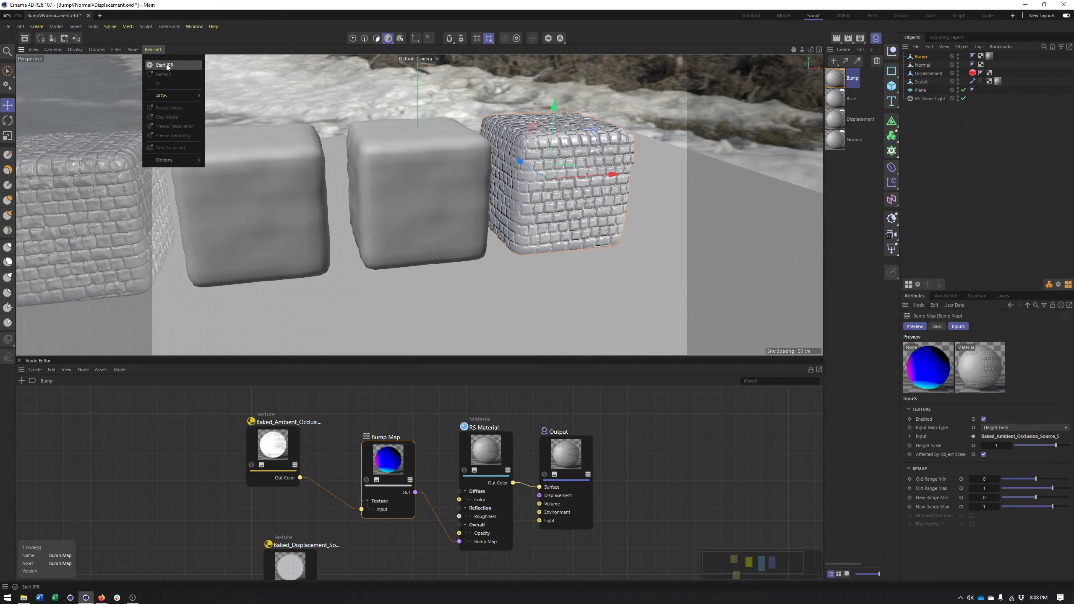
click(165, 65)
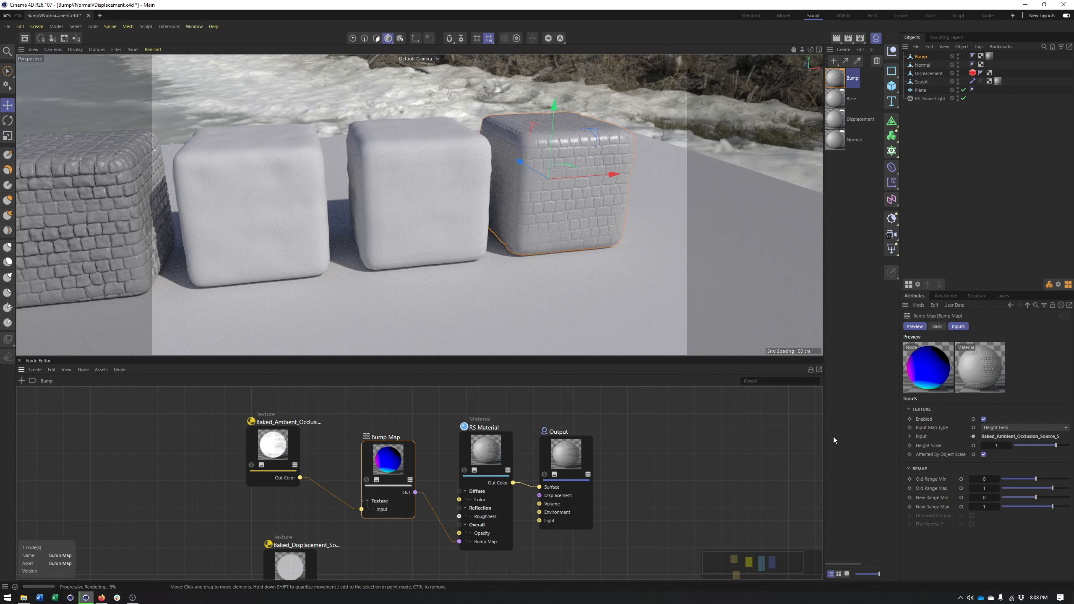
text(5)
key(Return)
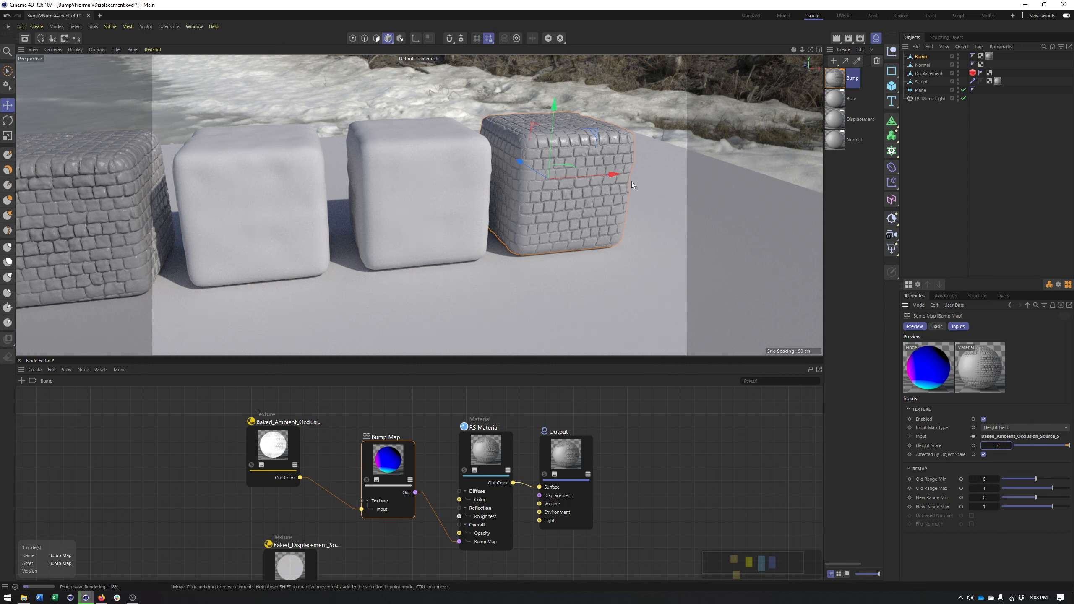
drag(617, 156, 601, 162)
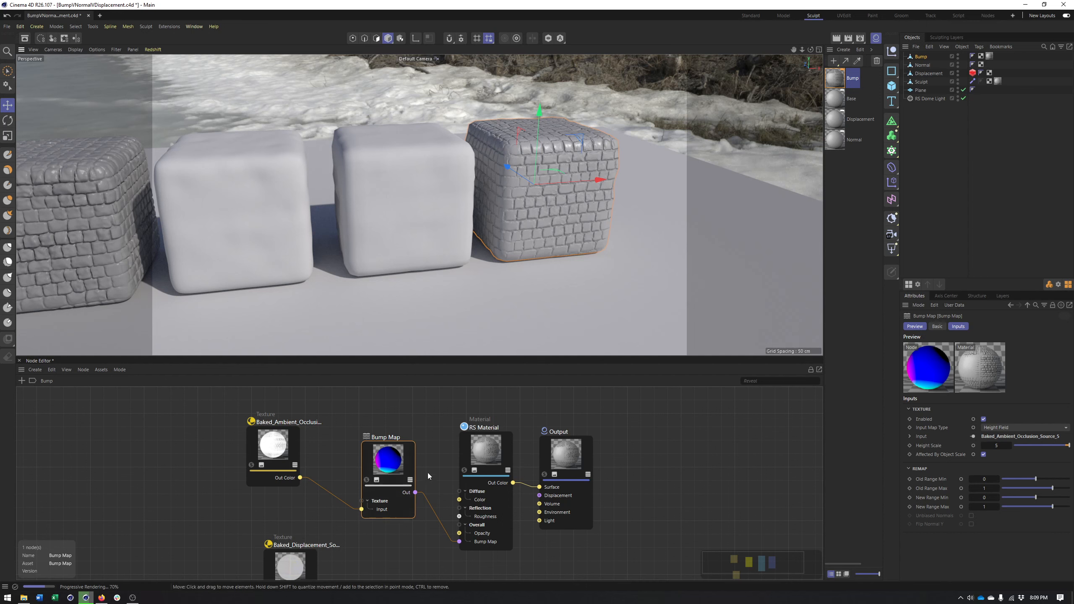
Disconnect the Bump Map node from the RS Material to compare the render without bump, and reconnect it
click(433, 509)
key(Delete)
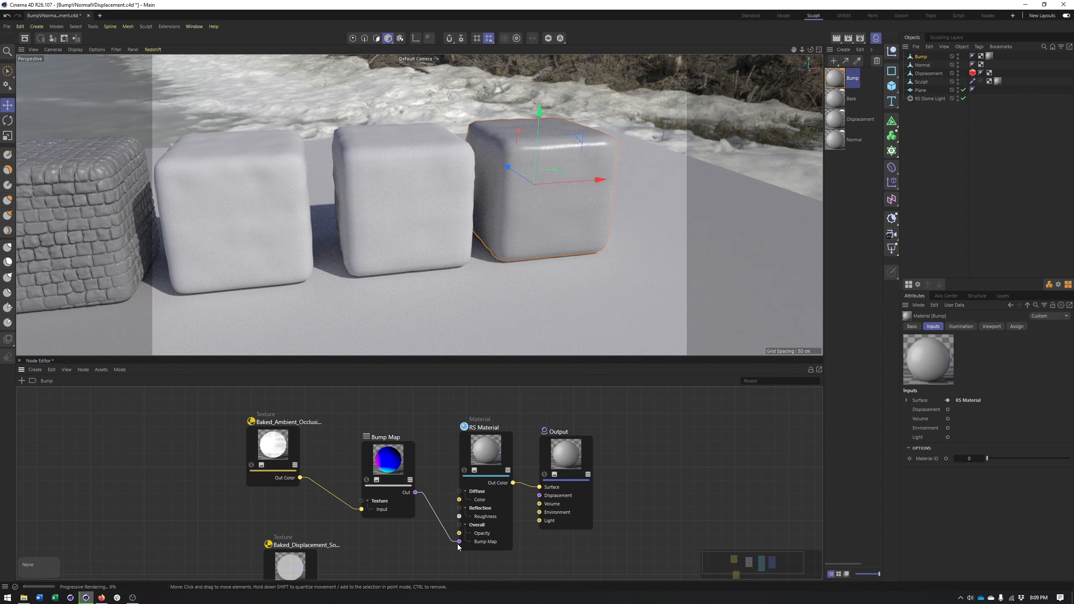
drag(458, 544, 459, 542)
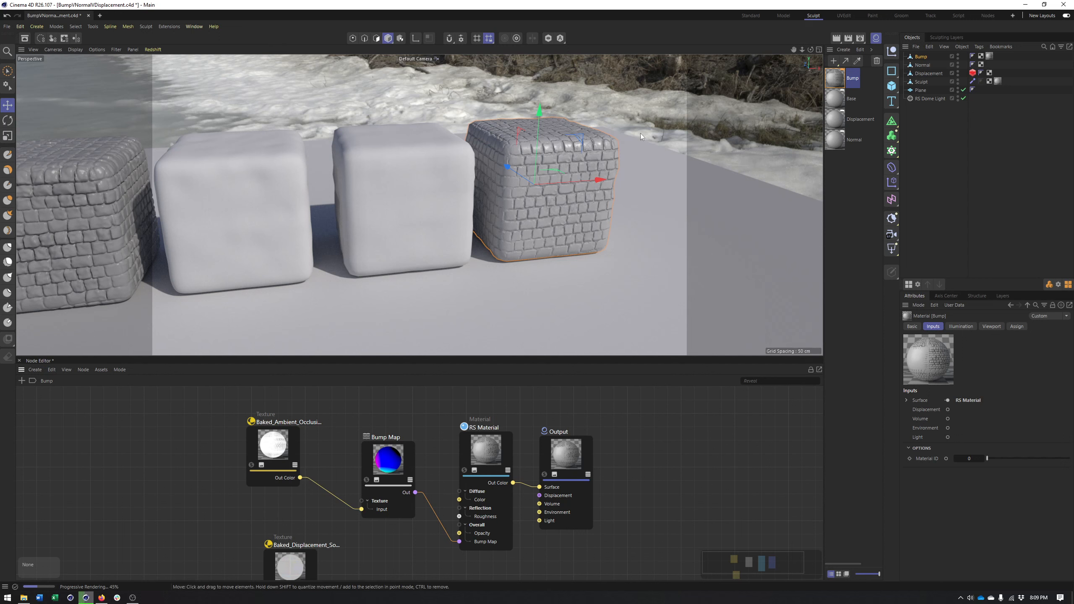
drag(519, 230, 584, 230)
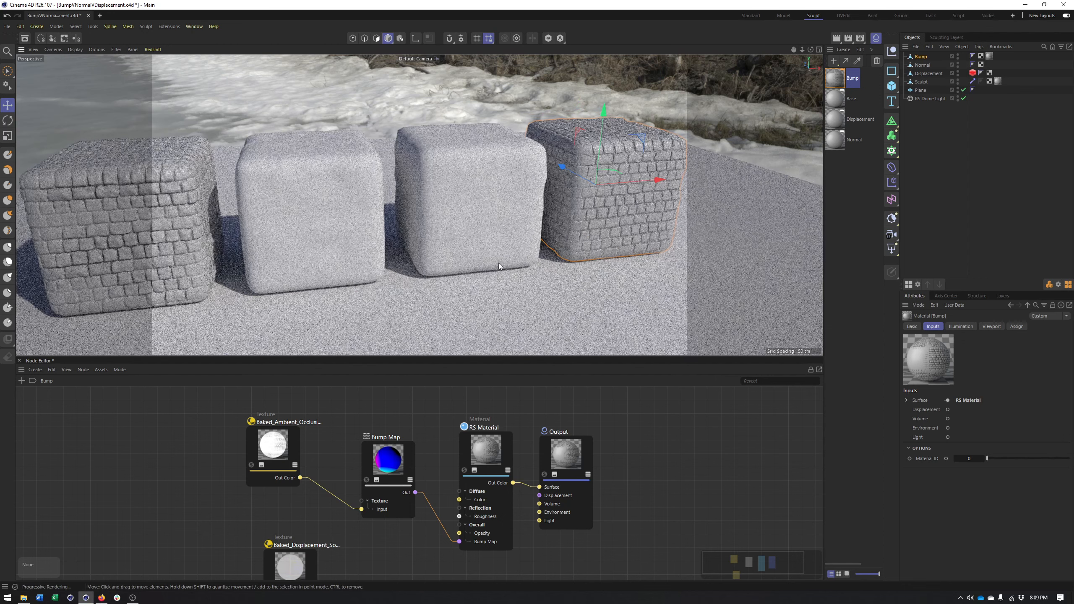
Move the Normal material directly after Bump and delete its Disp Texture and Displacement nodes
drag(834, 143, 836, 96)
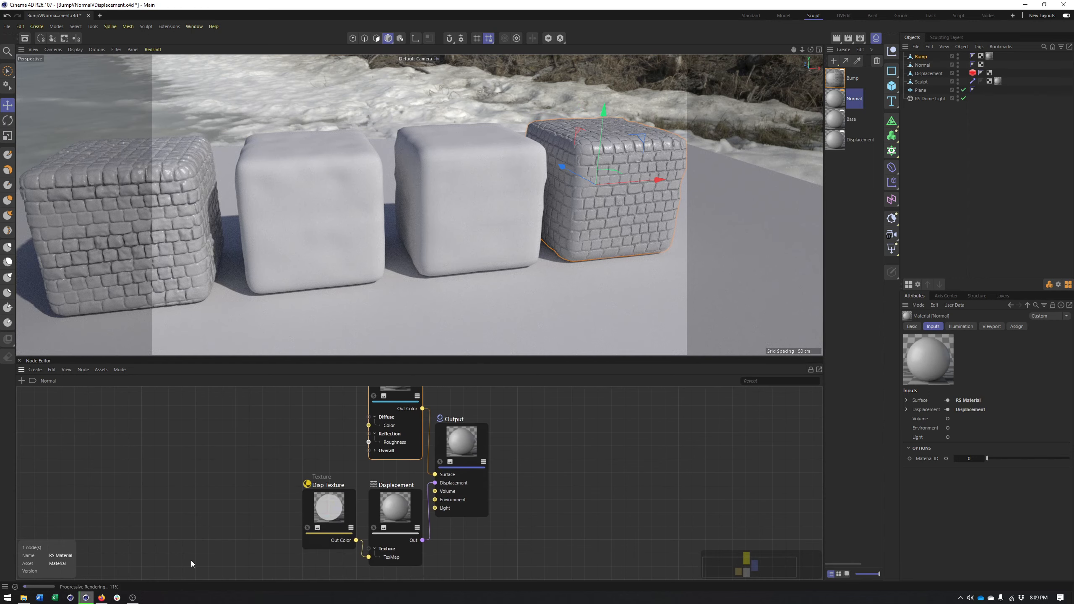
drag(220, 511, 403, 539)
key(Delete)
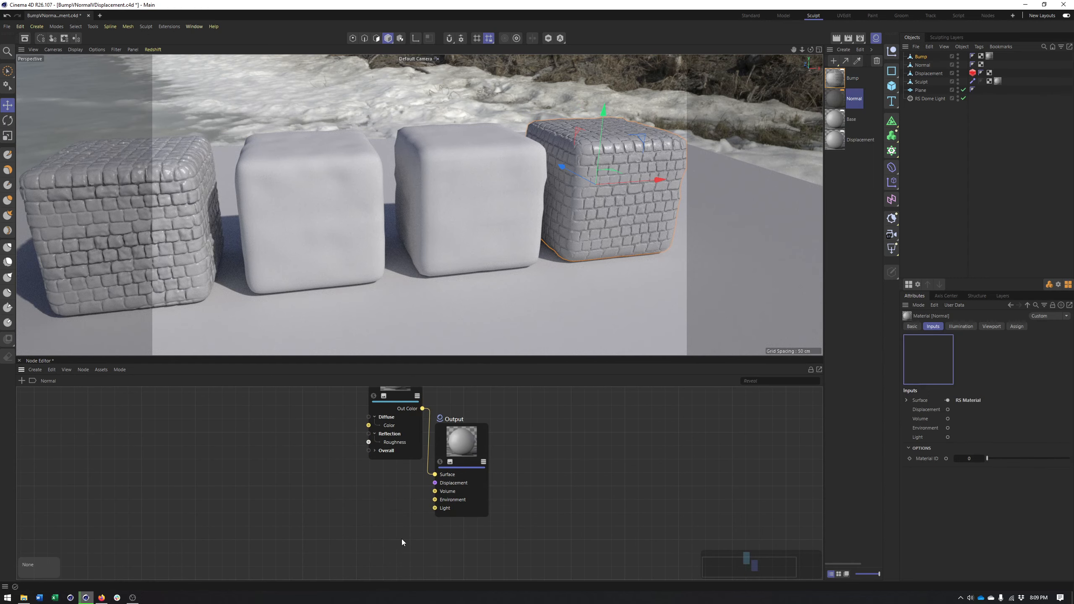
Add a Bump Map node and the Baked_Normal_Source_5 texture to the Normal material's node graph
key(shift+c)
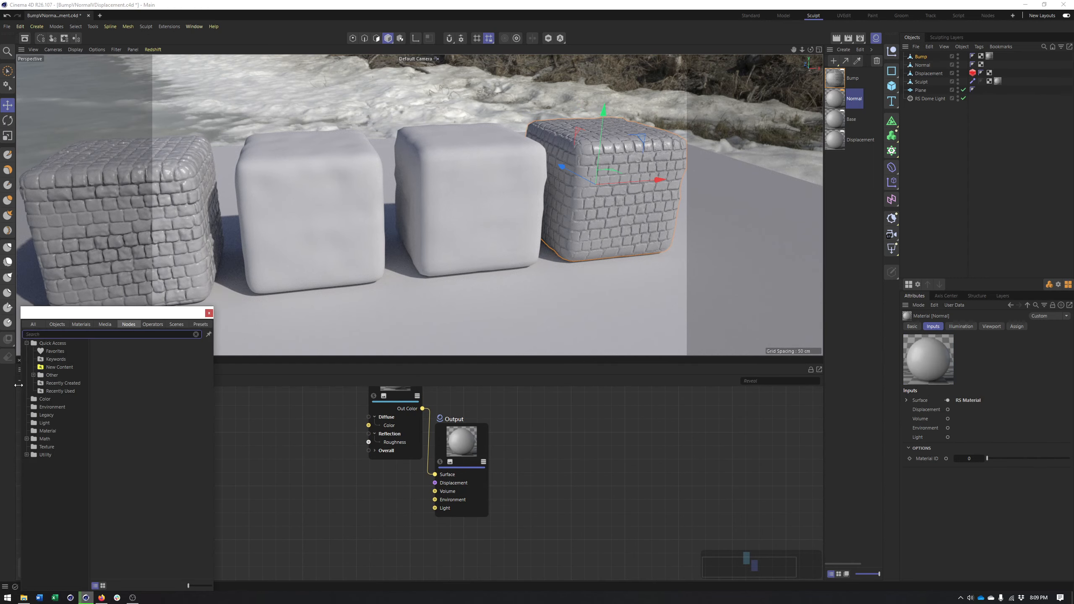
text(bump)
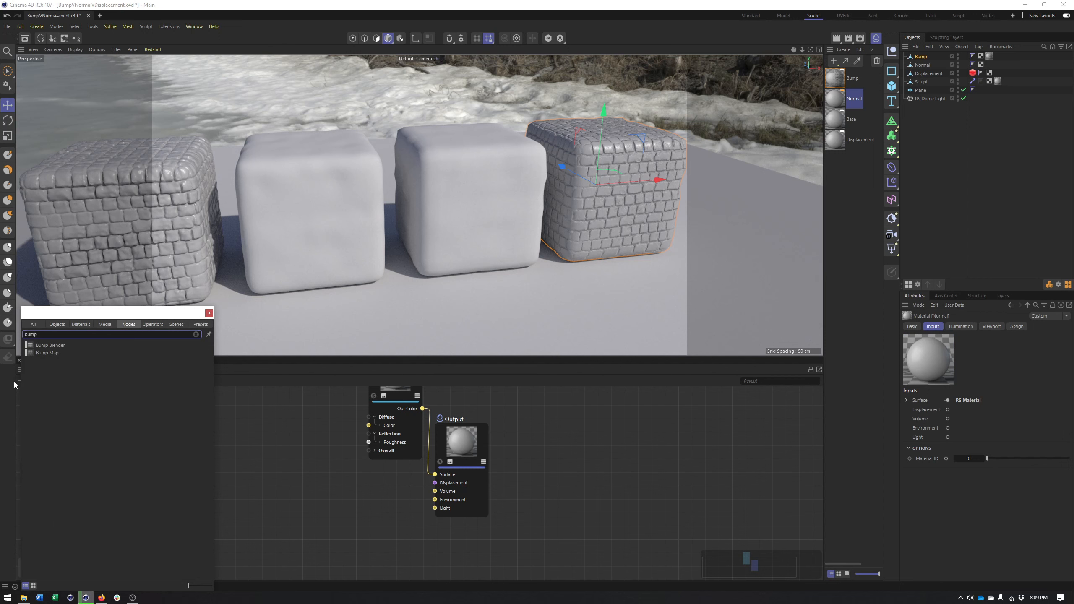
drag(52, 354, 345, 475)
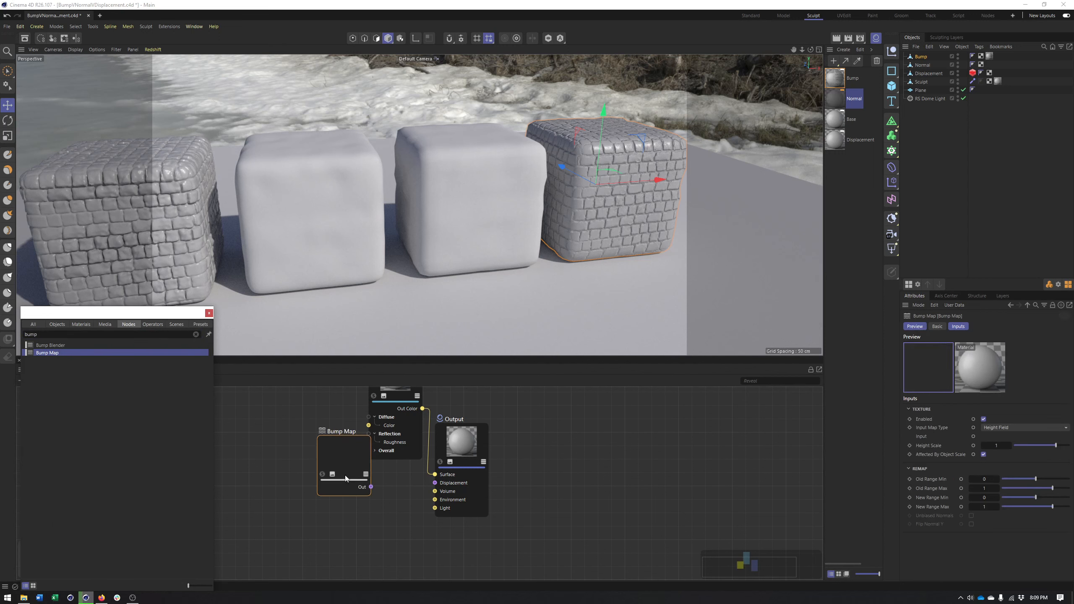
key(shift+c)
text(tex)
click(295, 450)
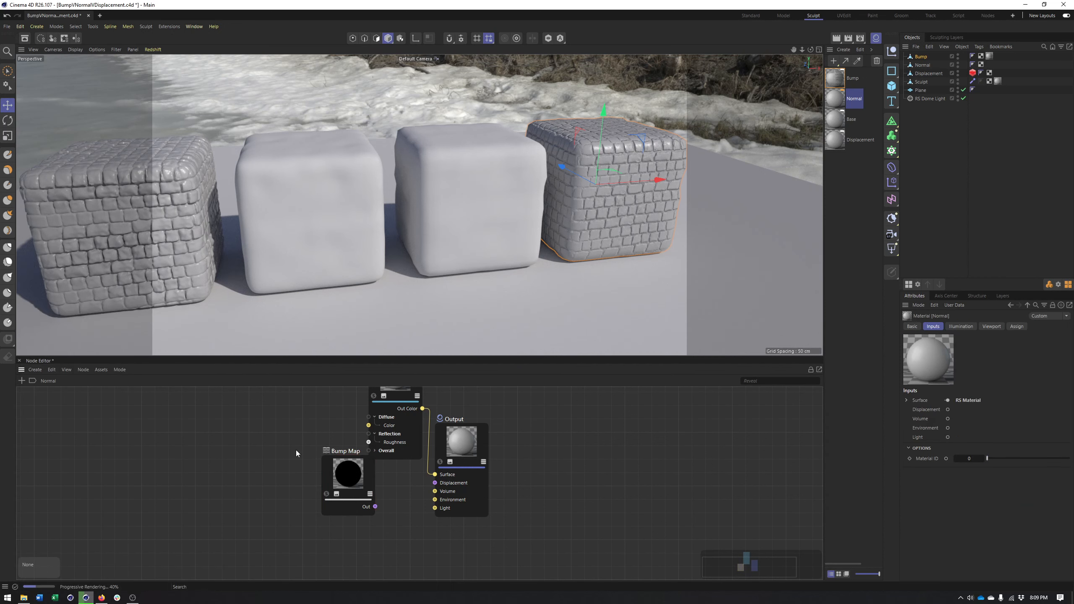
drag(713, 365, 226, 512)
drag(350, 484, 358, 514)
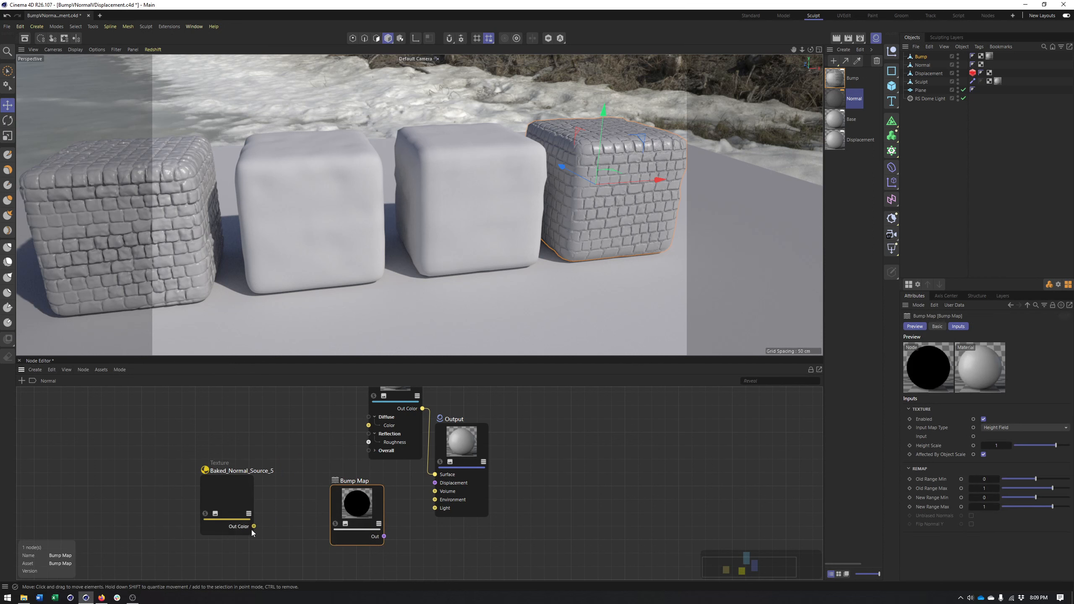
Connect the Baked_Normal_Source_5 texture to the Bump Map node's Input and its output to the RS Material's Overall Bump Map input
drag(254, 526, 335, 499)
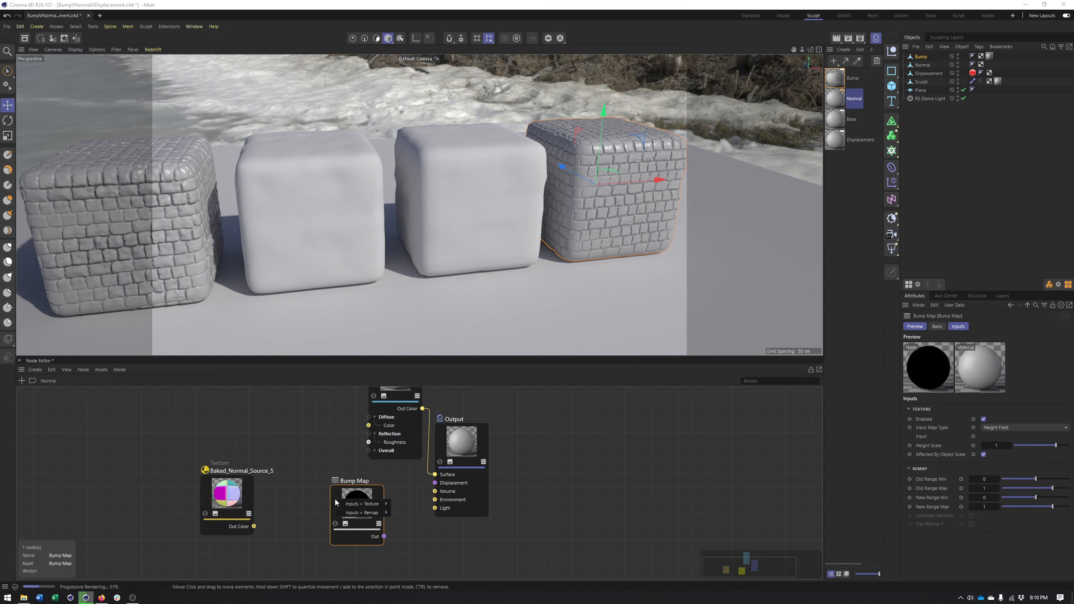
mouse_move(362, 504)
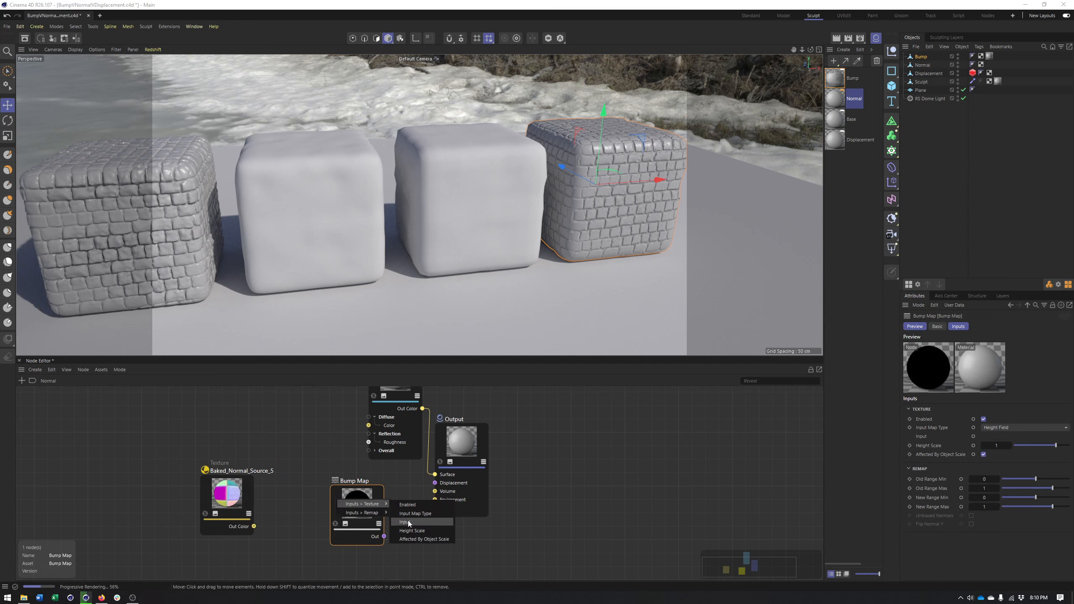
click(409, 523)
drag(383, 537, 389, 450)
click(374, 451)
drag(345, 501, 305, 463)
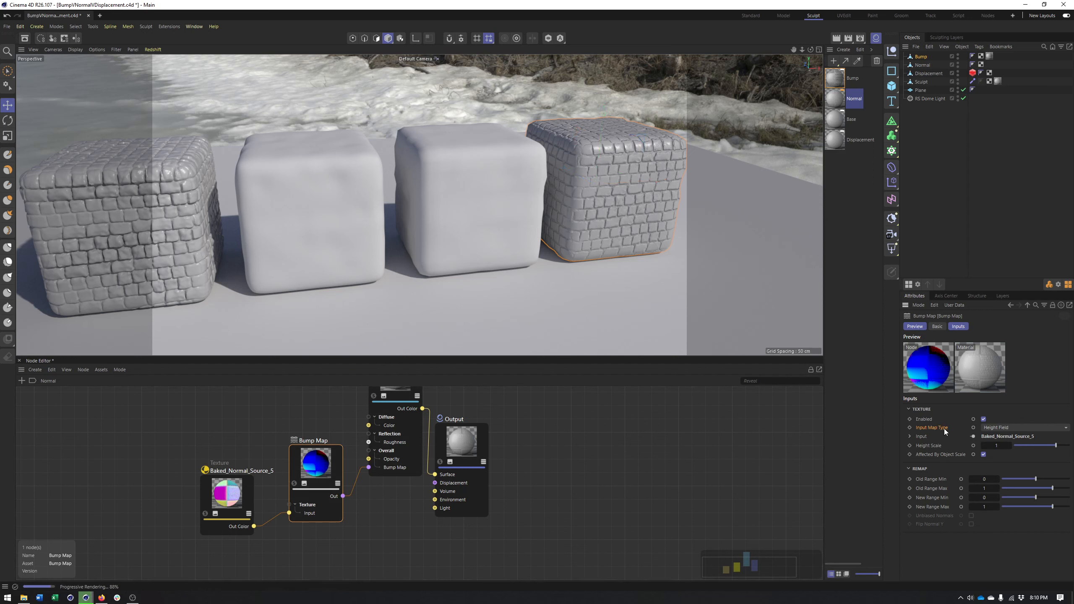
Check the Bump Map node's Input Map Type options, and examine the maps included with the 4K Old Dirty Brick 03 material in Firefox
click(1005, 426)
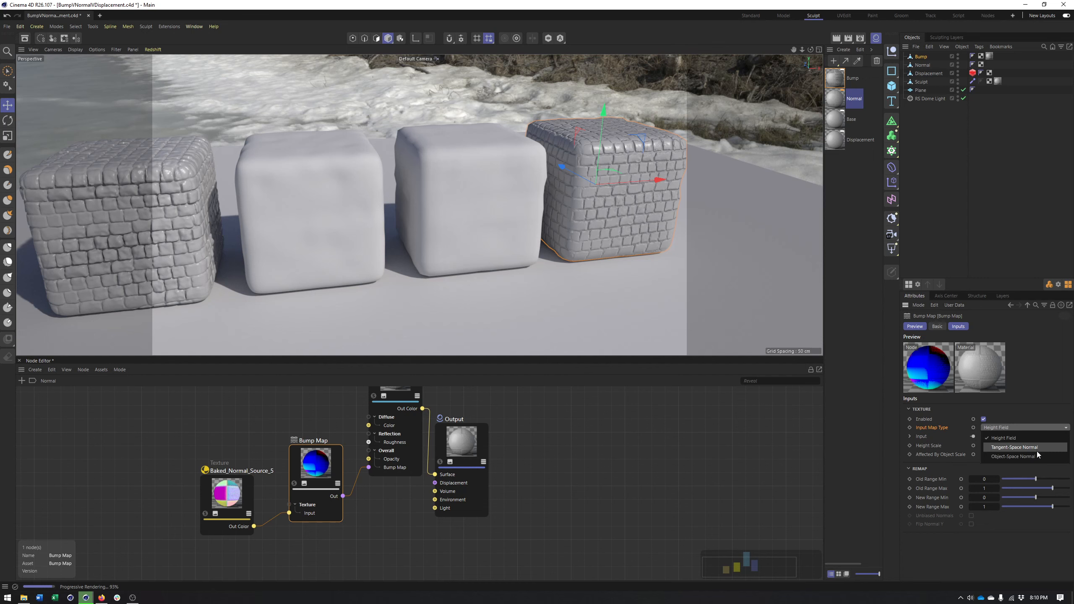
click(1044, 353)
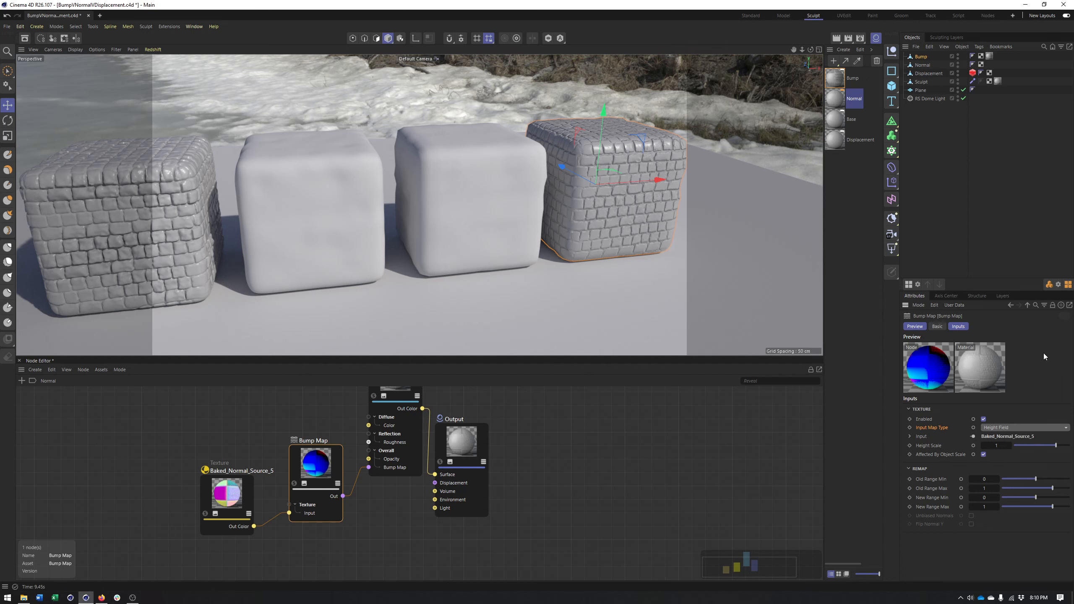
click(102, 598)
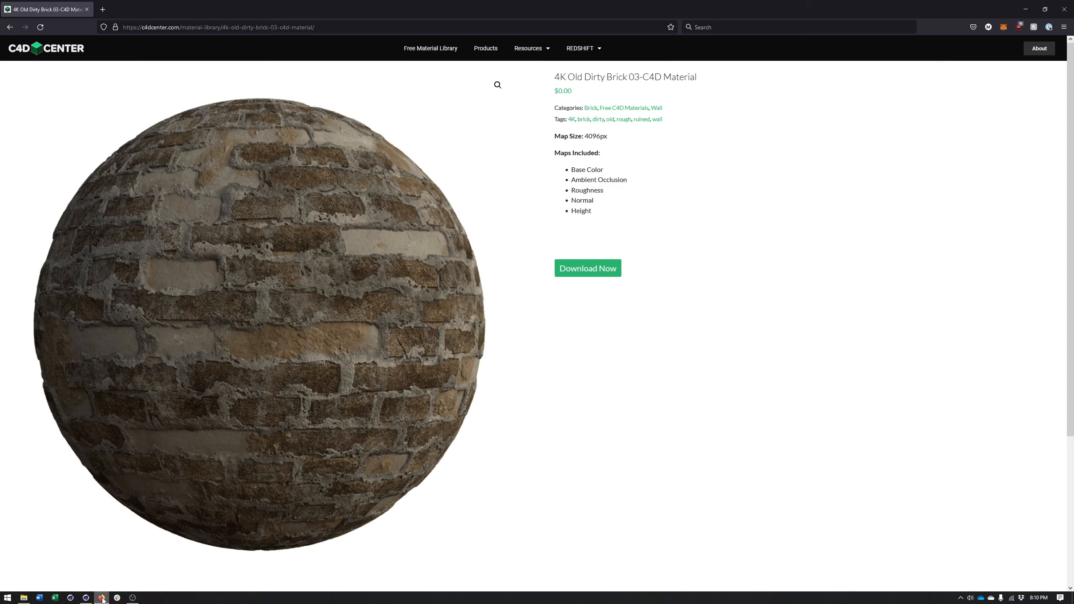
drag(594, 200, 571, 201)
click(598, 202)
Switch back to Cinema 4D and set the Bump Map node's Input Map Type to Object-Space Normal
click(86, 598)
click(1018, 428)
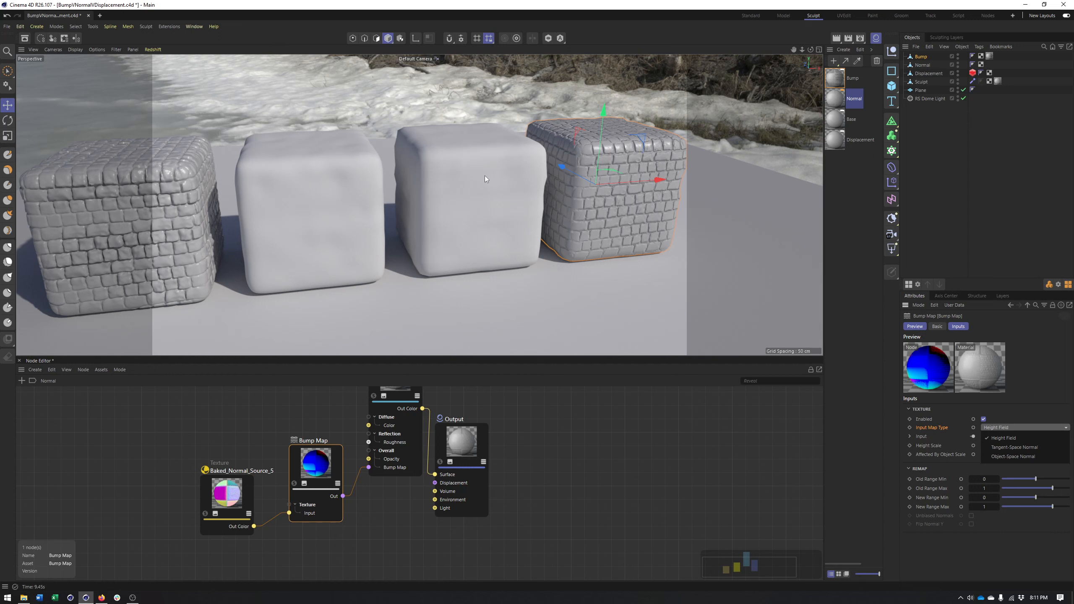
click(1014, 457)
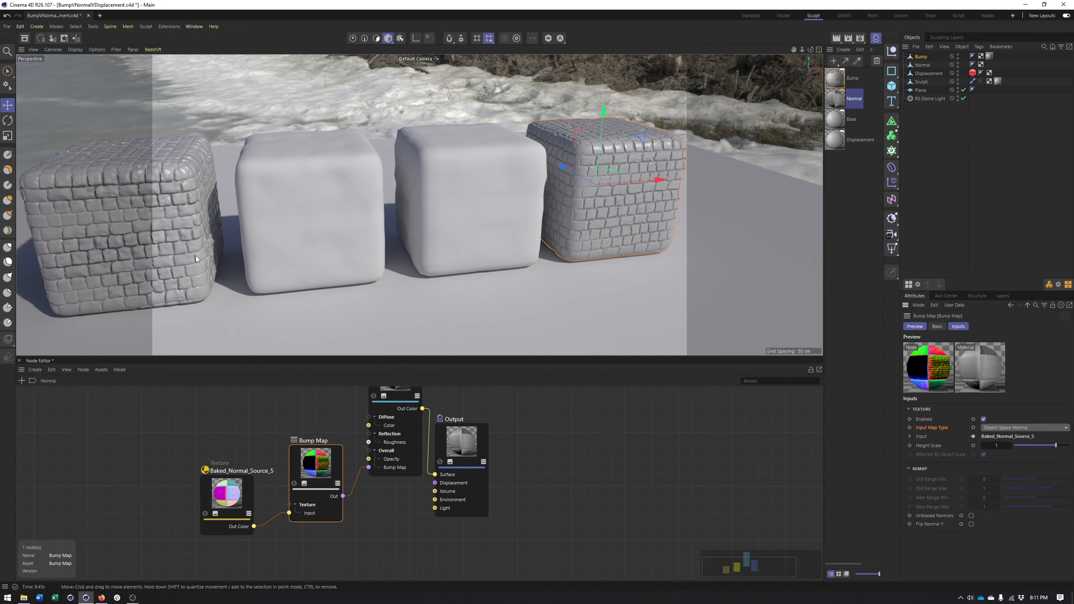
click(102, 597)
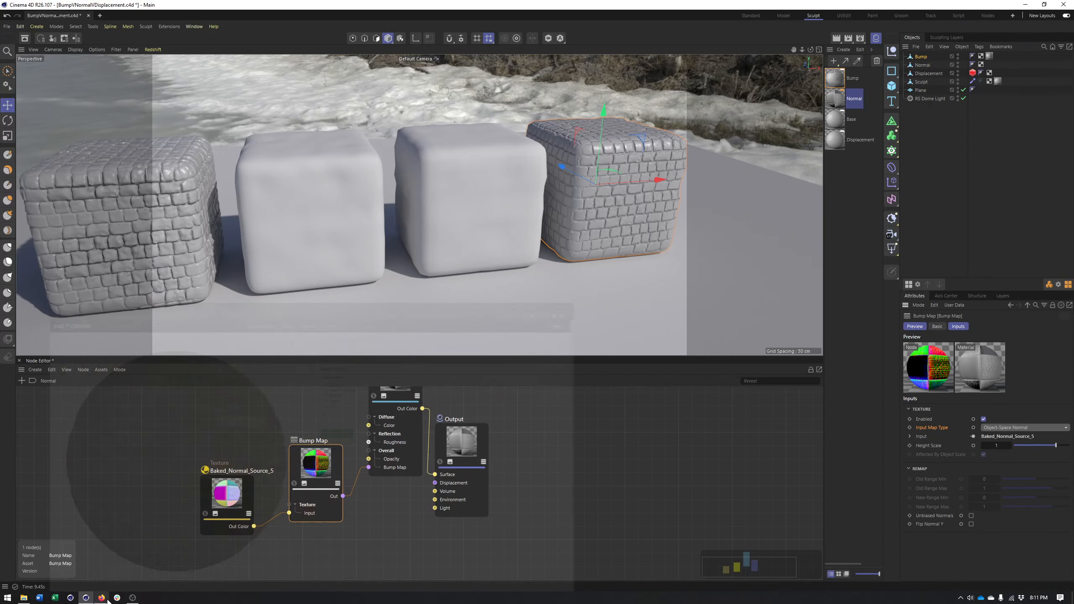
click(1027, 427)
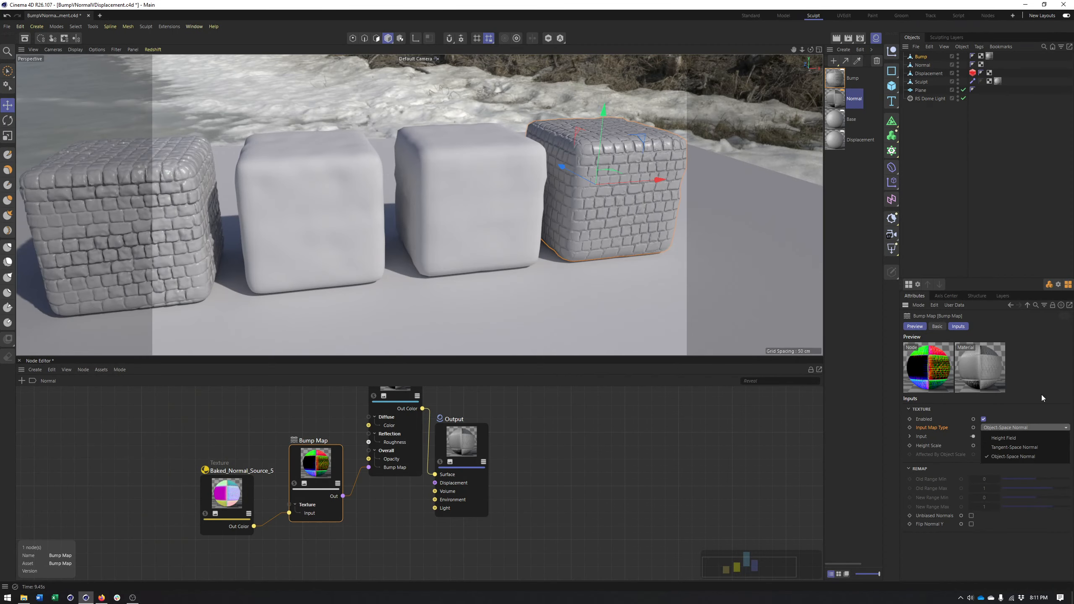
click(1026, 399)
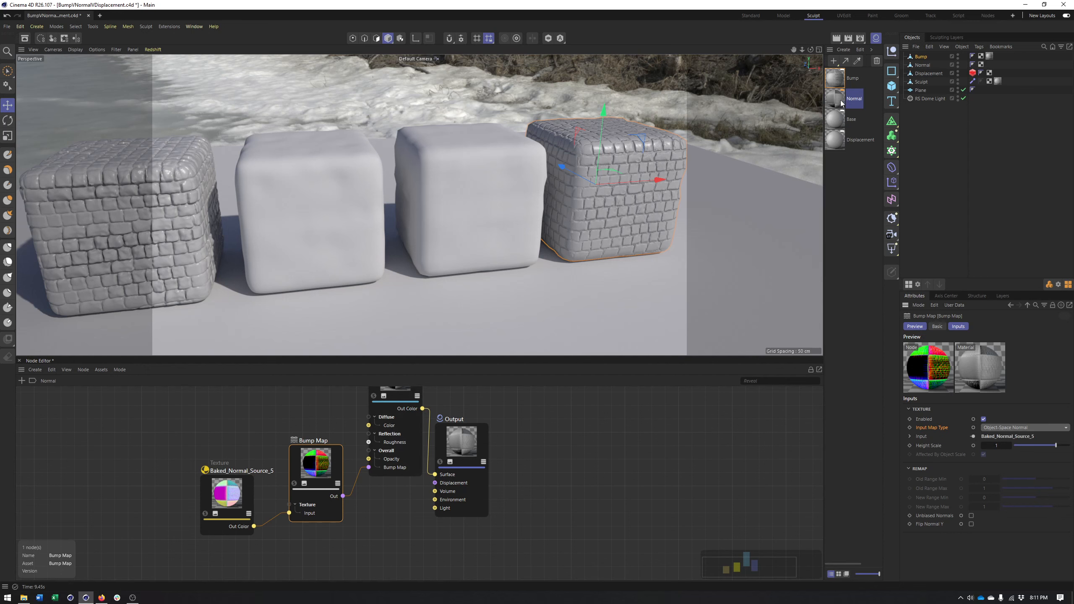
Assign the Normal material to the Normal cube and inspect how its brick relief renders beside the Bump cube
click(990, 64)
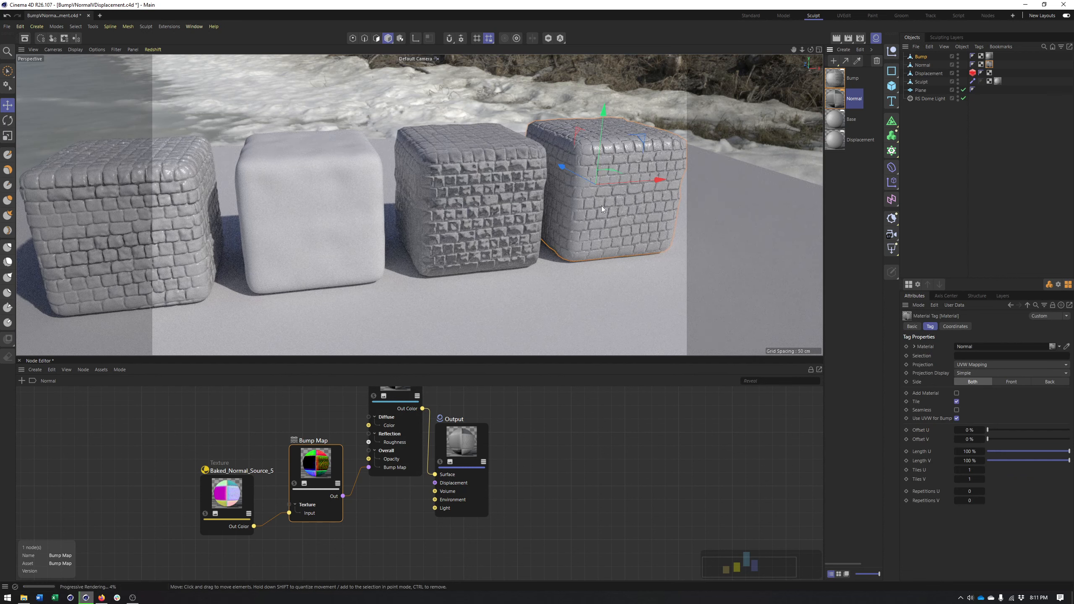
alt+drag(496, 187, 492, 189)
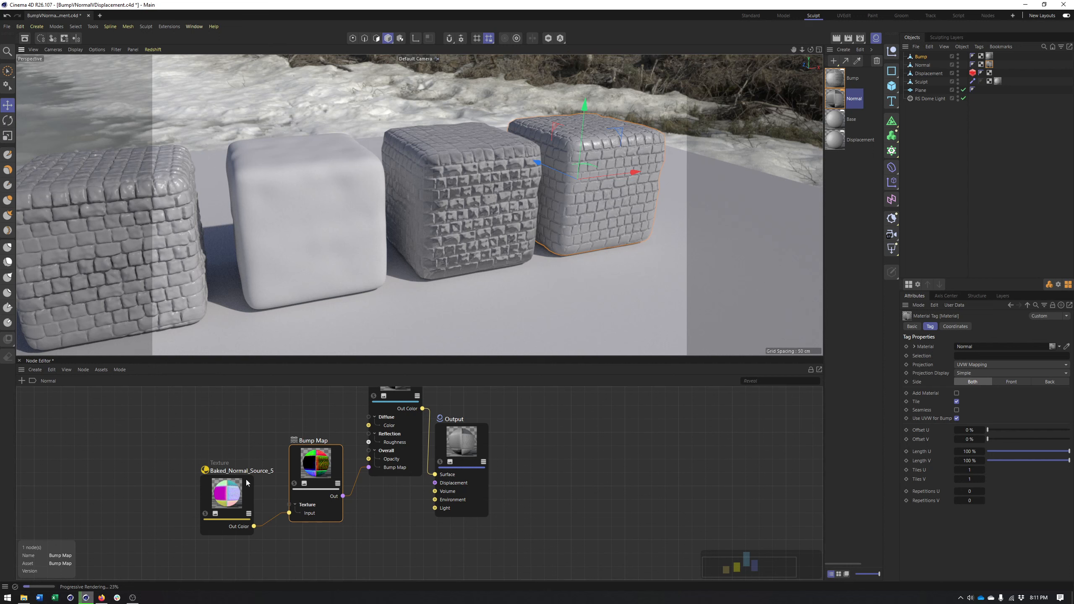
Set the Input Map Type of the Normal material's Bump Map node to Tangent-Space Normal and inspect the cube's shading
click(313, 469)
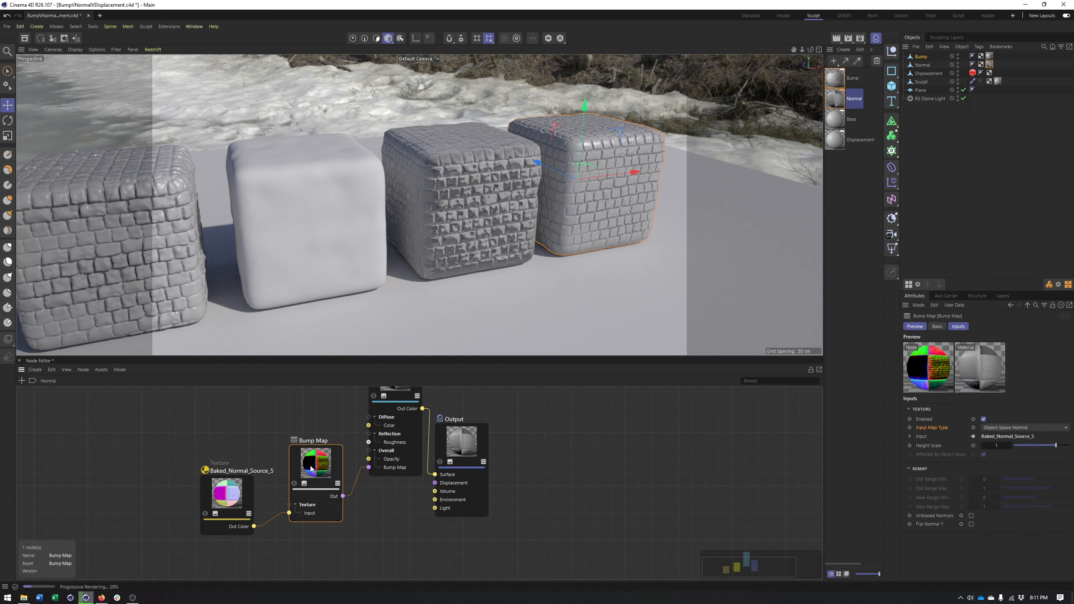
click(994, 427)
click(1001, 448)
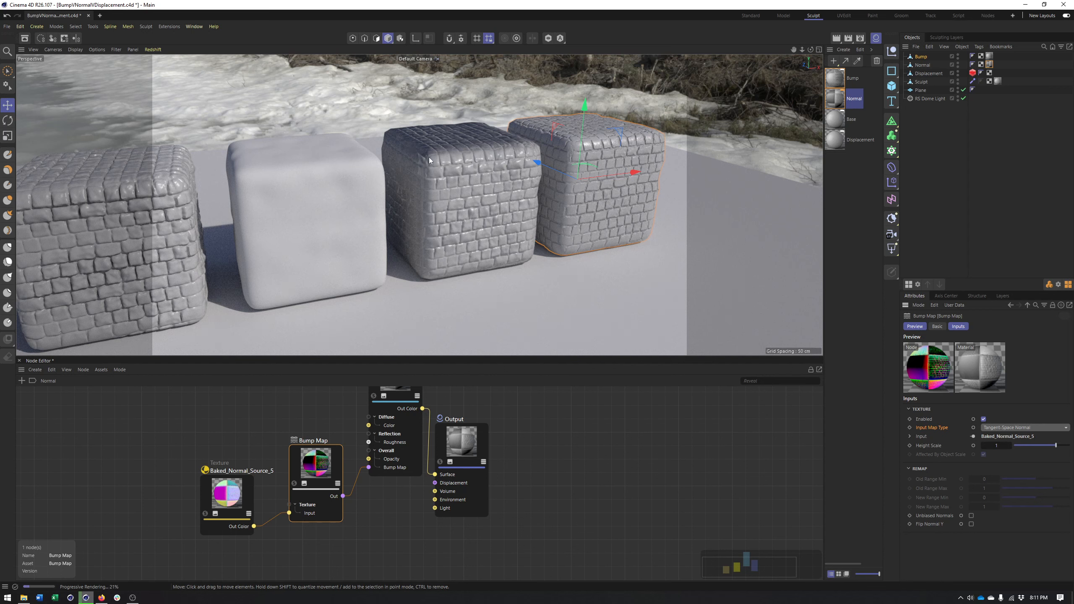
mouse_move(471, 154)
alt+mouse_down()
mouse_move(499, 173)
mouse_move(485, 161)
alt+mouse_up()
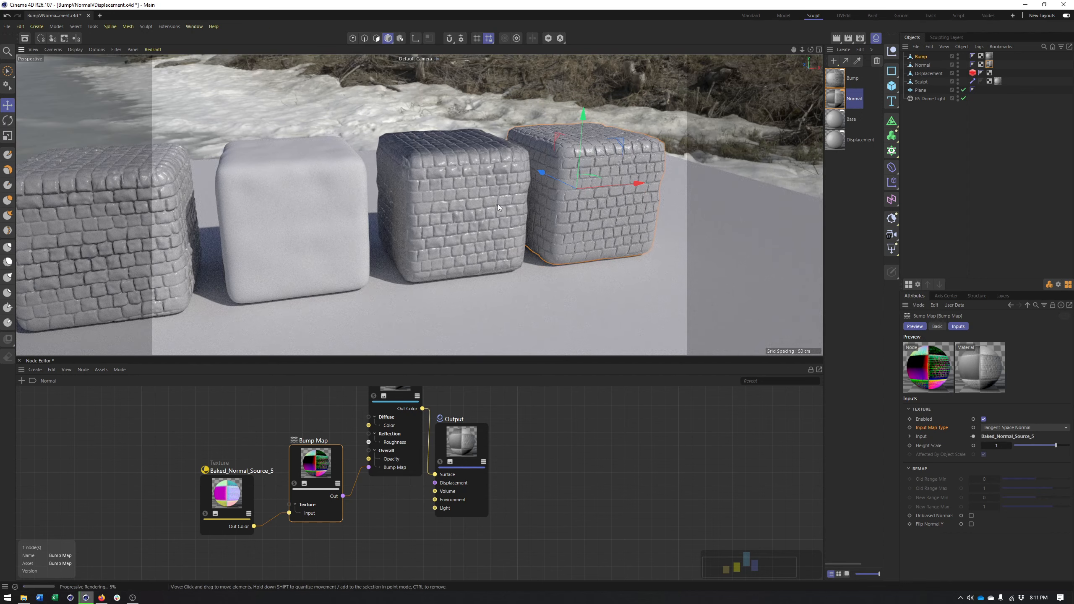
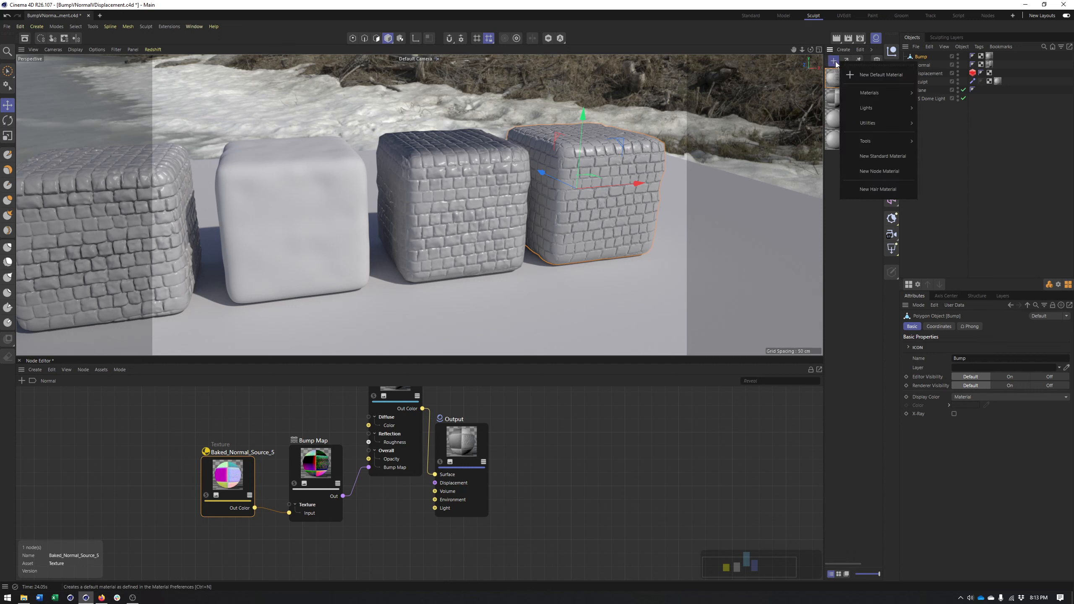
Search the Normal material's node library for a C4D shader node, trying "c4d" and "shade"
mouse_move(862, 90)
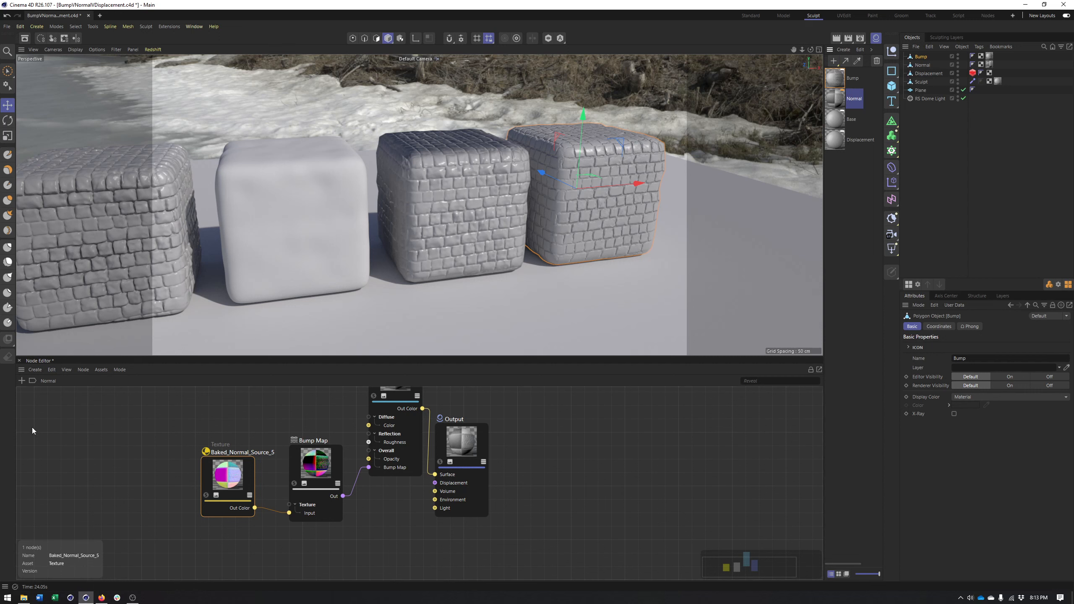
click(20, 383)
text(c4d)
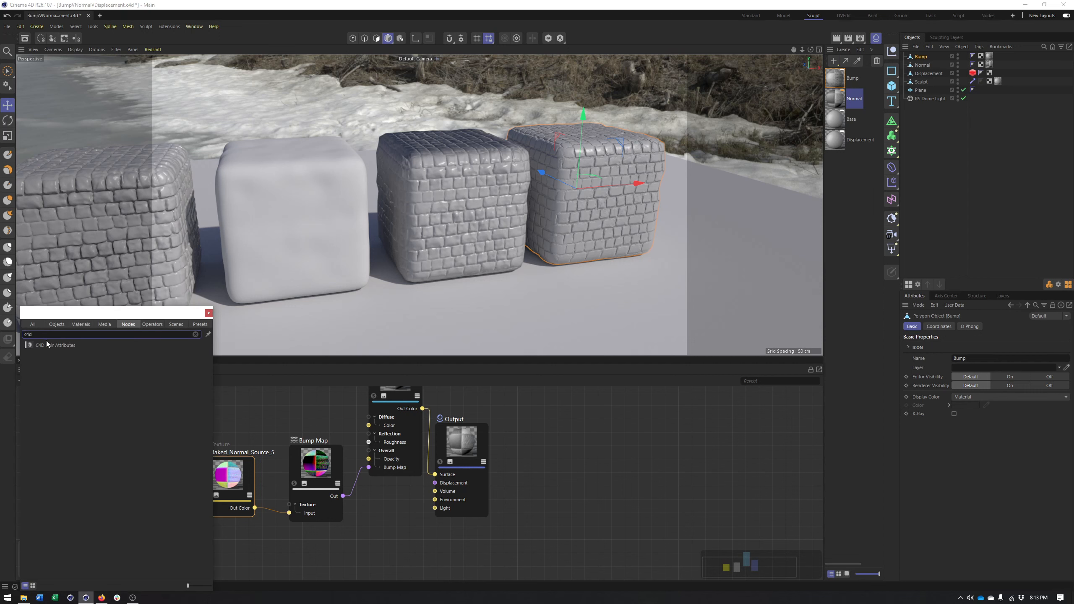
key(BackSpace)
key(BackSpace)
key(BackSpace)
text(shad)
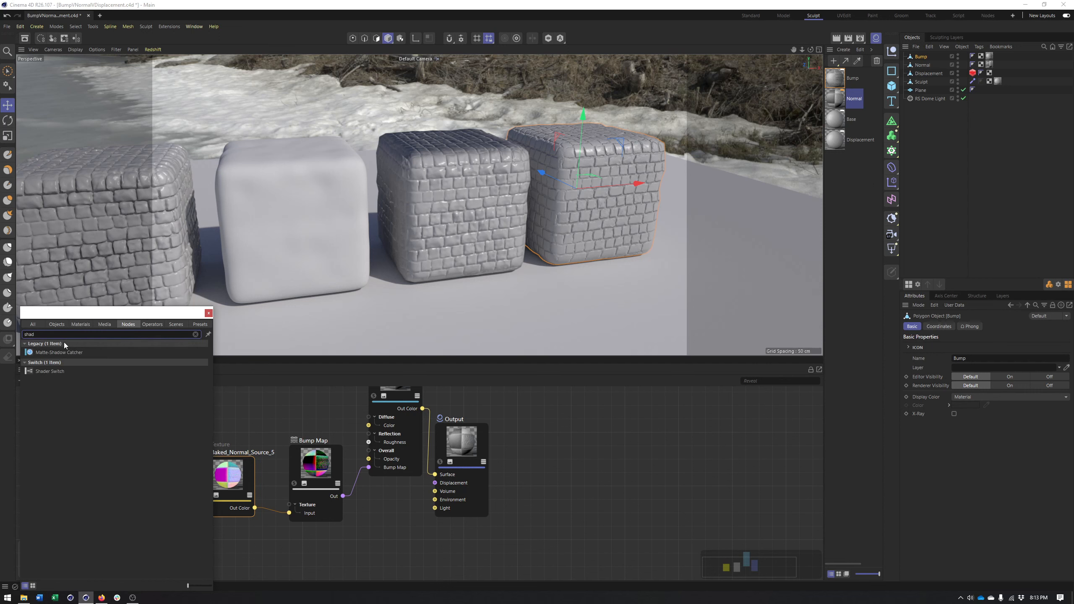
text(e)
key(BackSpace)
key(BackSpace)
key(BackSpace)
key(BackSpace)
key(BackSpace)
key(BackSpace)
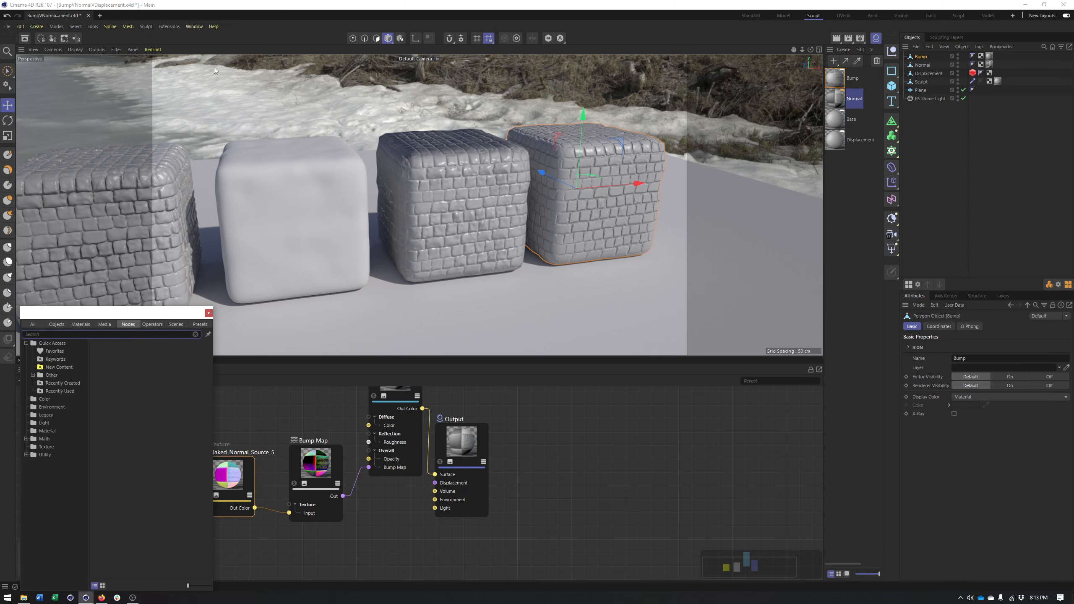
In the separate Untitled 2 project, create a standard material and load the Normalizer effect as its Normal channel texture
click(100, 15)
double_click(843, 86)
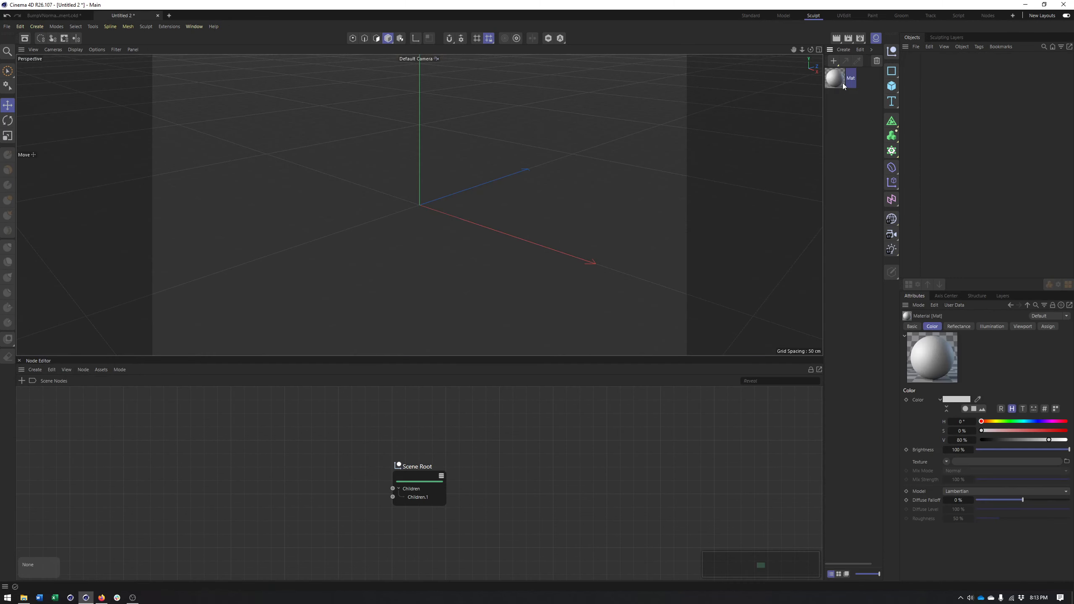
double_click(829, 84)
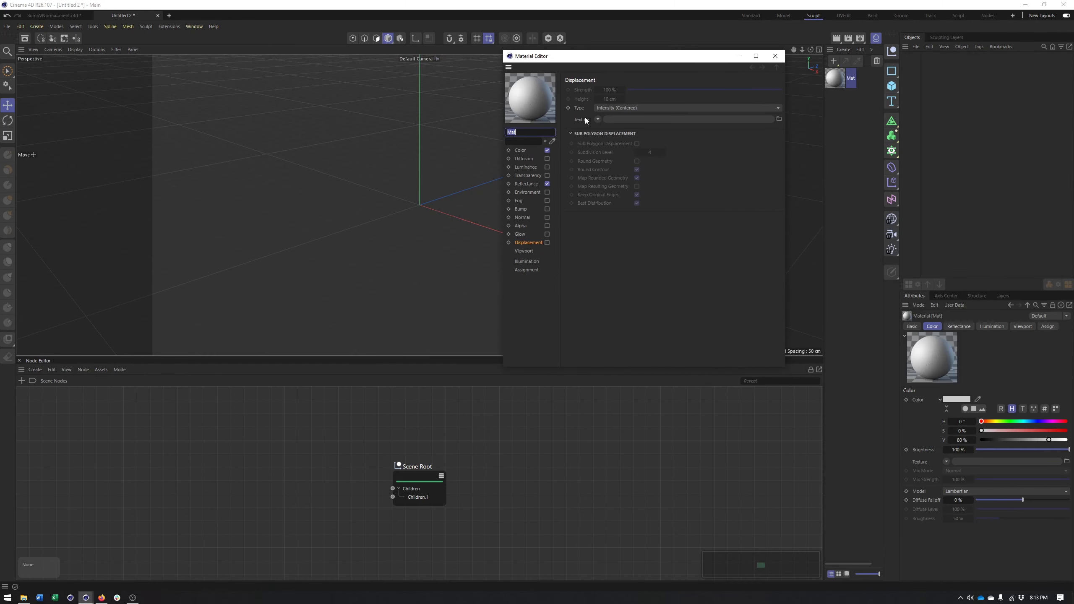
click(524, 219)
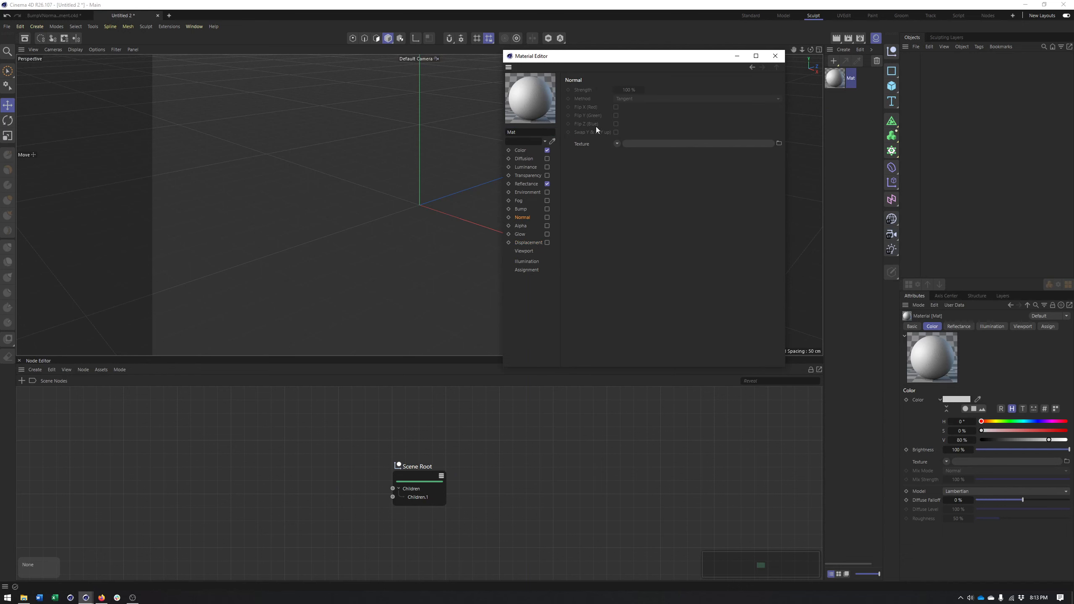
click(617, 143)
mouse_move(653, 308)
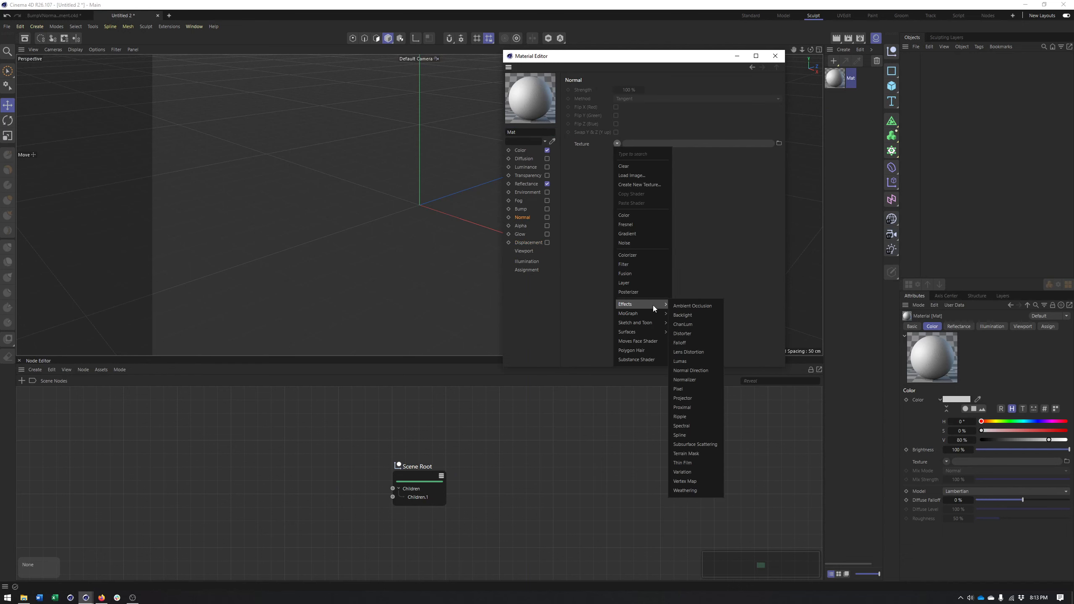
click(685, 380)
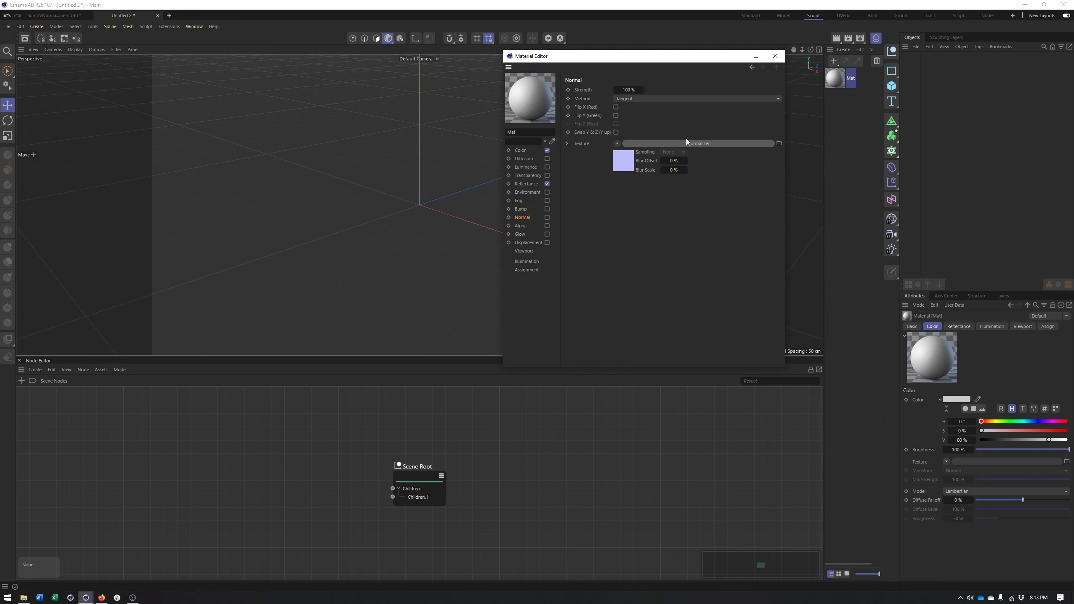
Return to the cube comparison project and search the Normal material's node library for "c4"
click(49, 19)
click(21, 381)
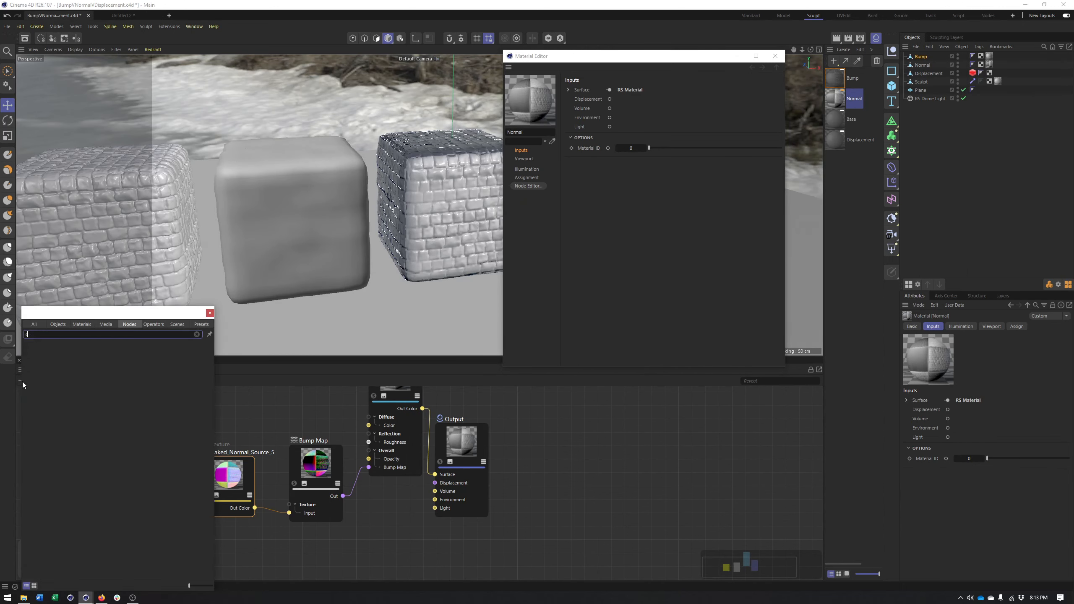
text(c4d)
Go back to the Untitled 2 project, widen the Material Manager and set the project's renderer to Redshift
click(138, 16)
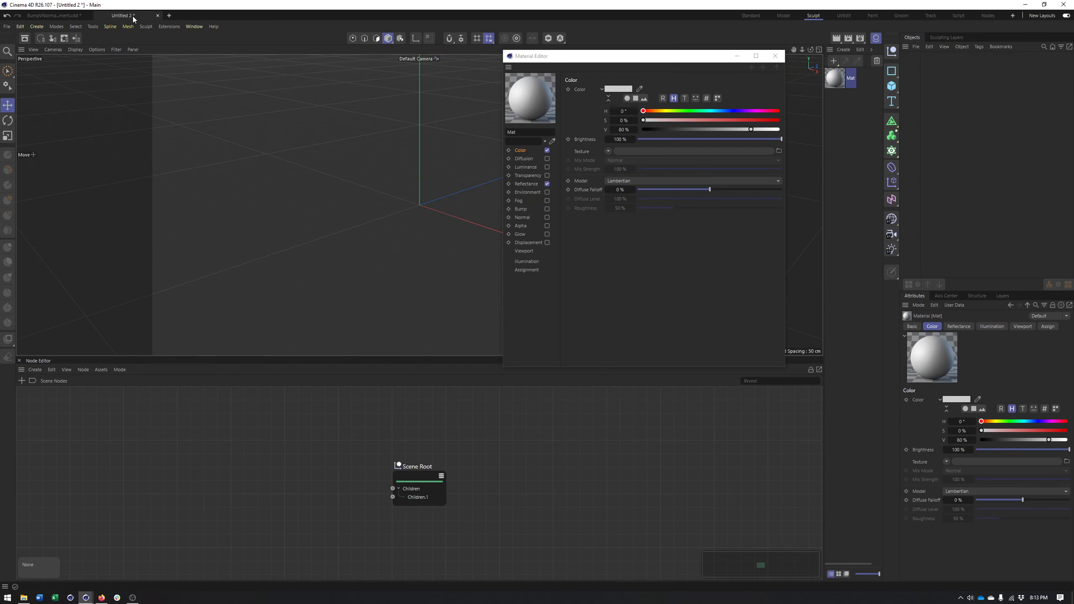
drag(693, 63, 578, 46)
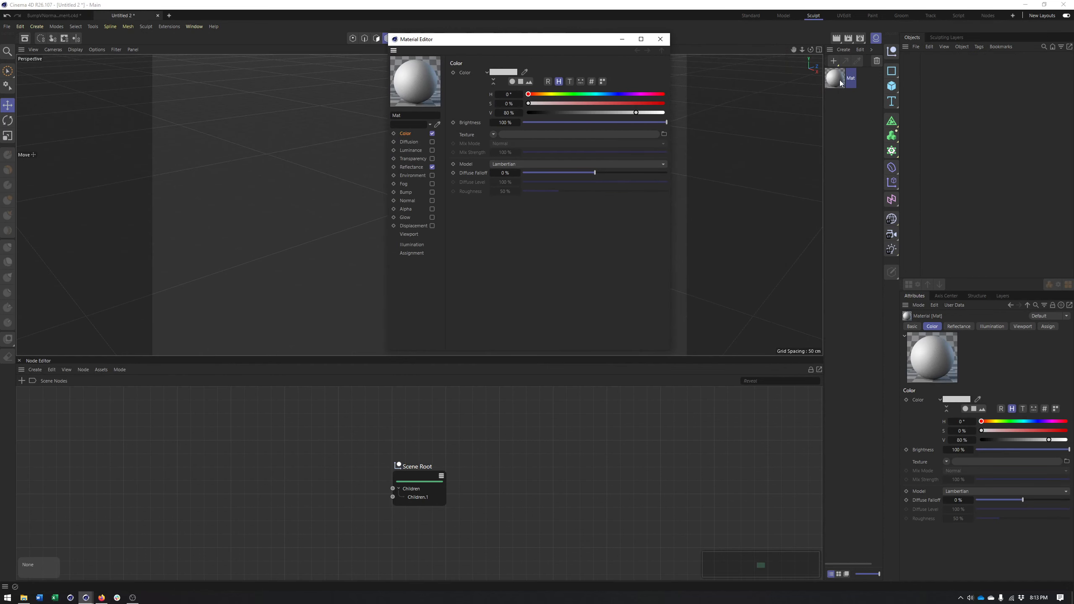
drag(824, 62, 755, 62)
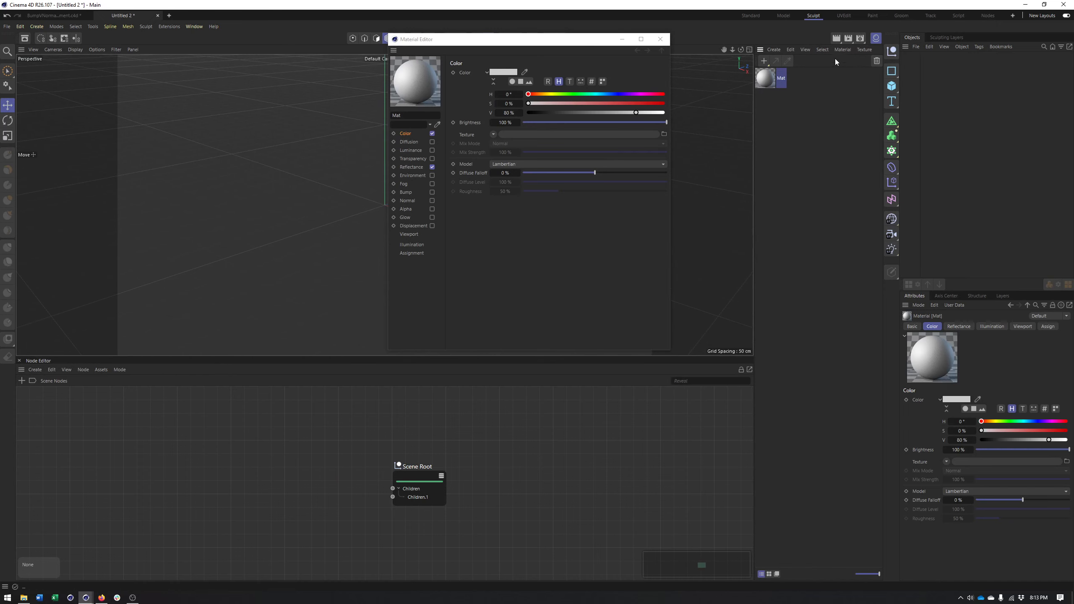
click(843, 49)
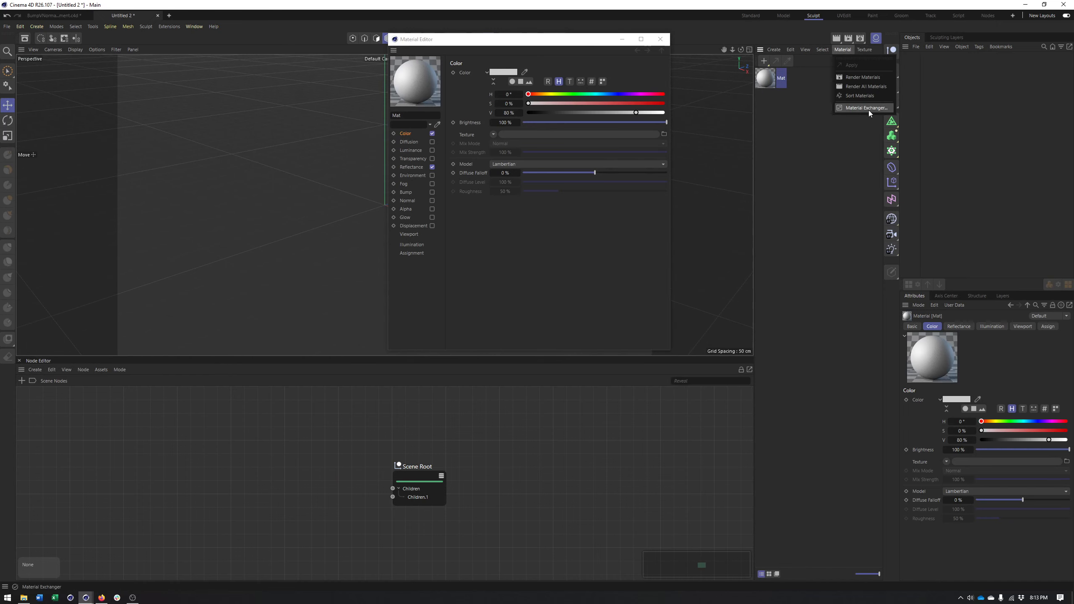
click(754, 83)
click(864, 41)
click(840, 55)
click(849, 66)
click(1064, 34)
Convert and replace the Mat material with a Redshift version and open its shader graph
click(846, 50)
mouse_move(861, 108)
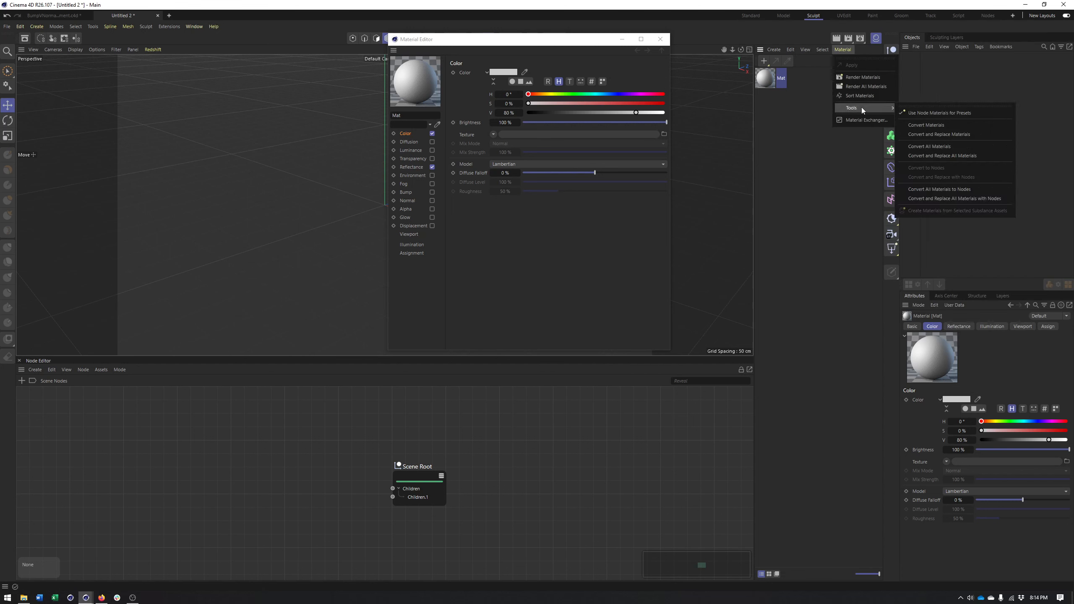
click(957, 135)
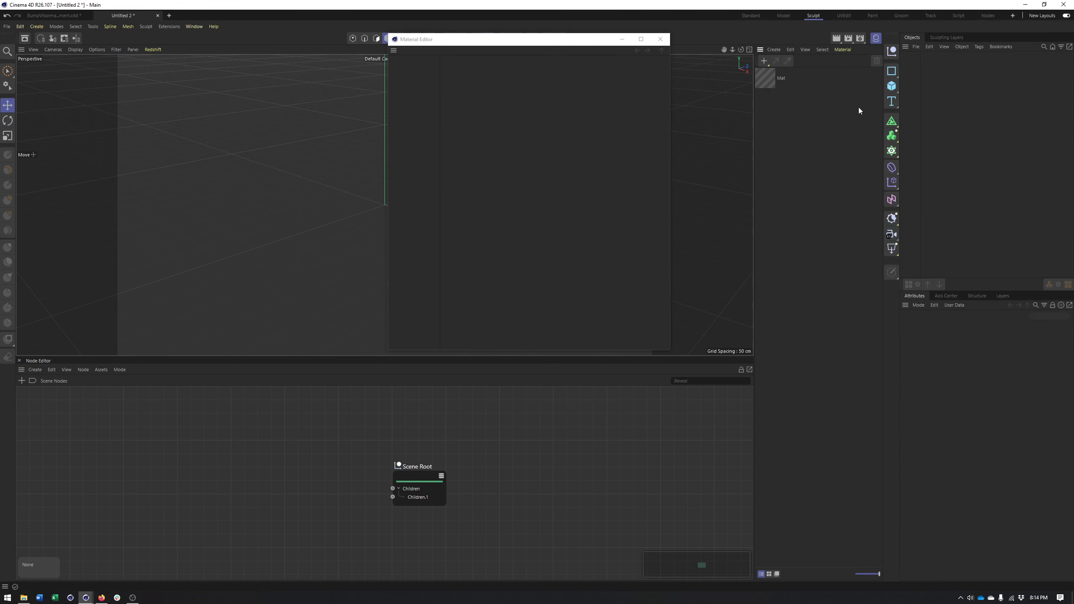
double_click(766, 79)
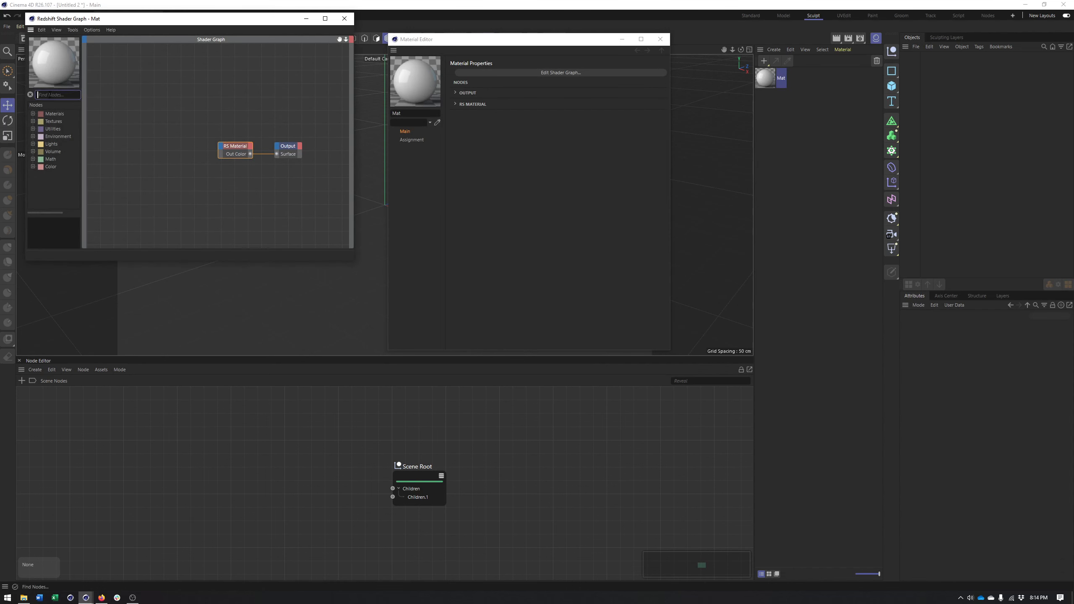
Add a C4D Shader node to the Mat shader graph and load the Normalizer effect as its shader
text(c4d)
drag(79, 129, 176, 142)
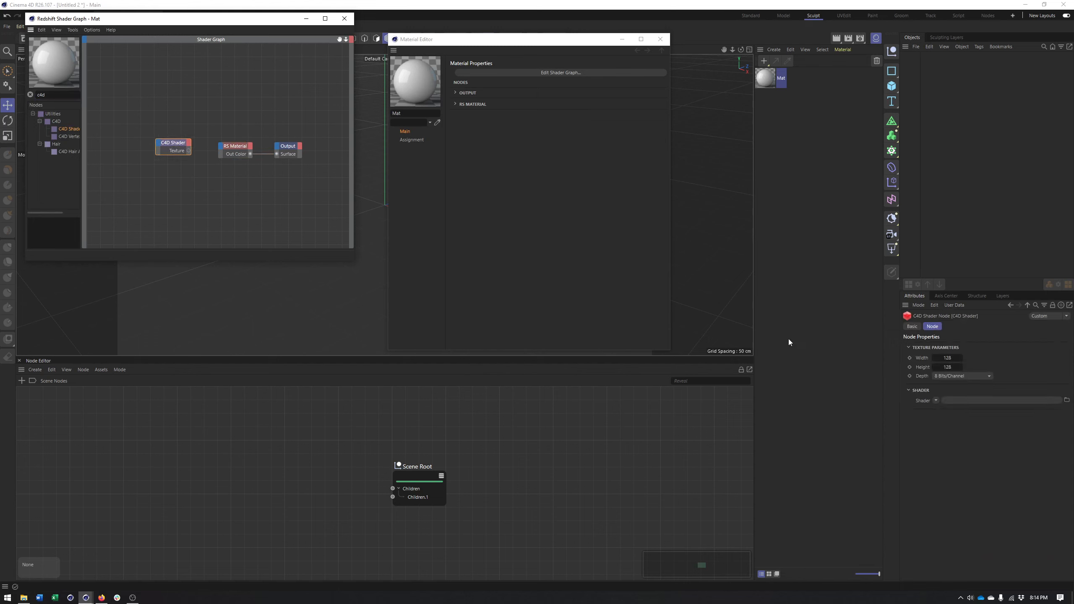
click(936, 400)
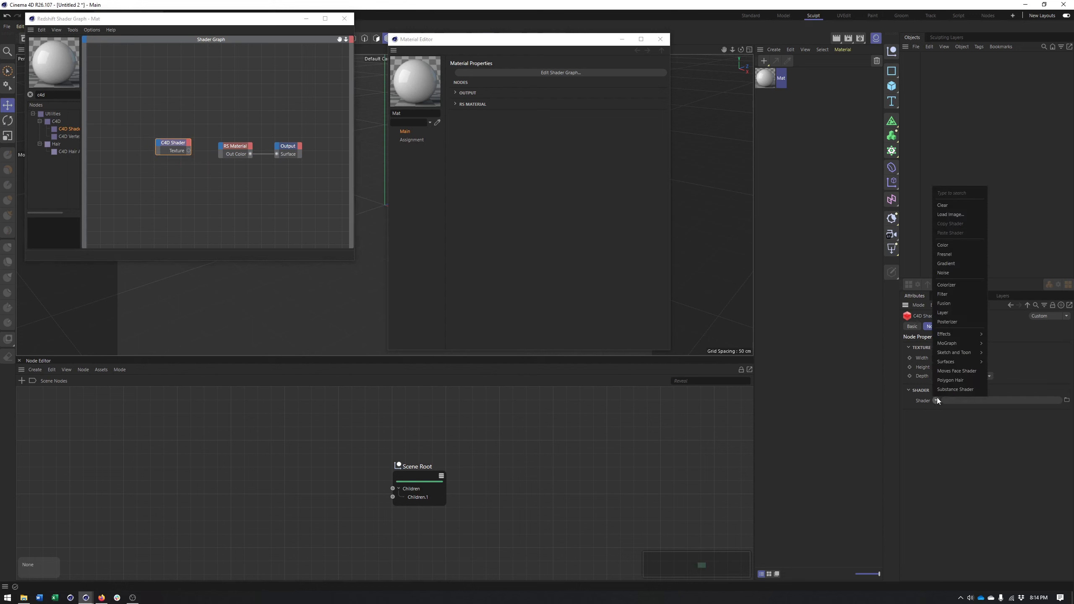
mouse_move(975, 352)
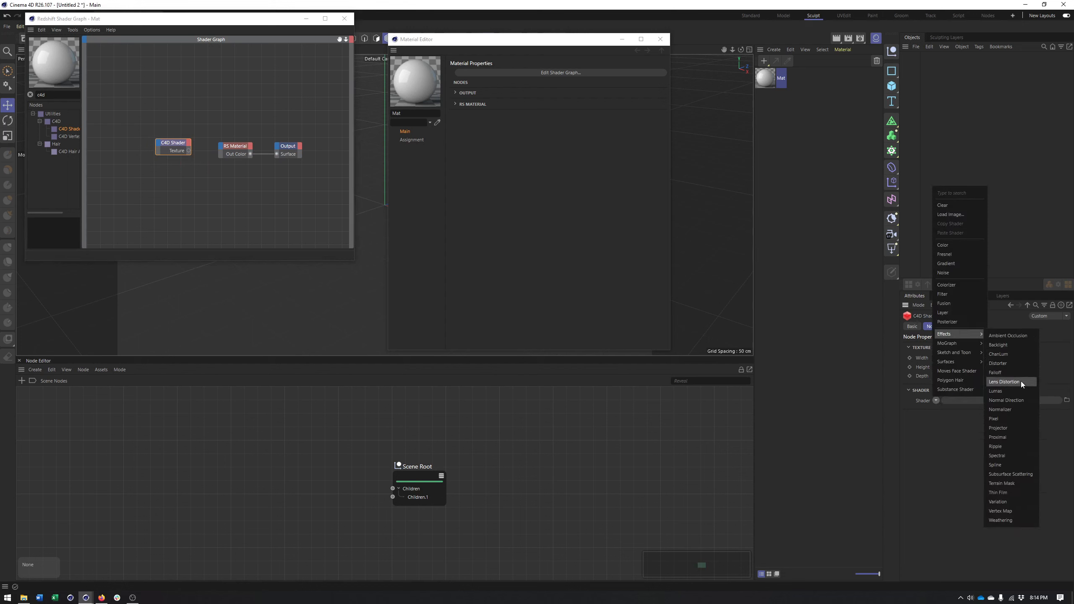
click(1013, 410)
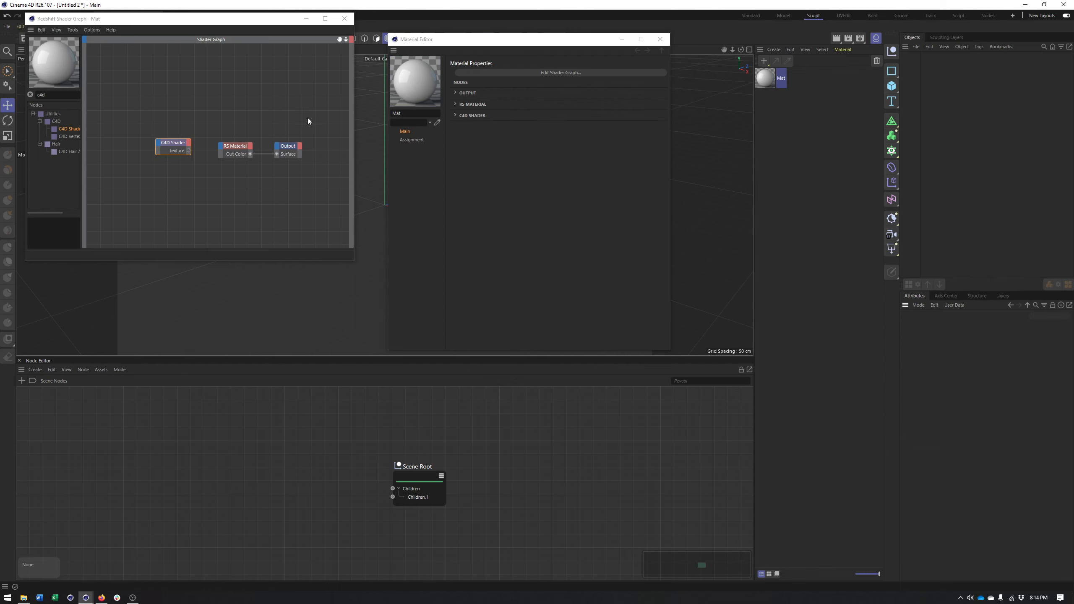
Examine the Normalizer settings of the C4D Shader node, and close the Redshift Shader Graph
click(172, 150)
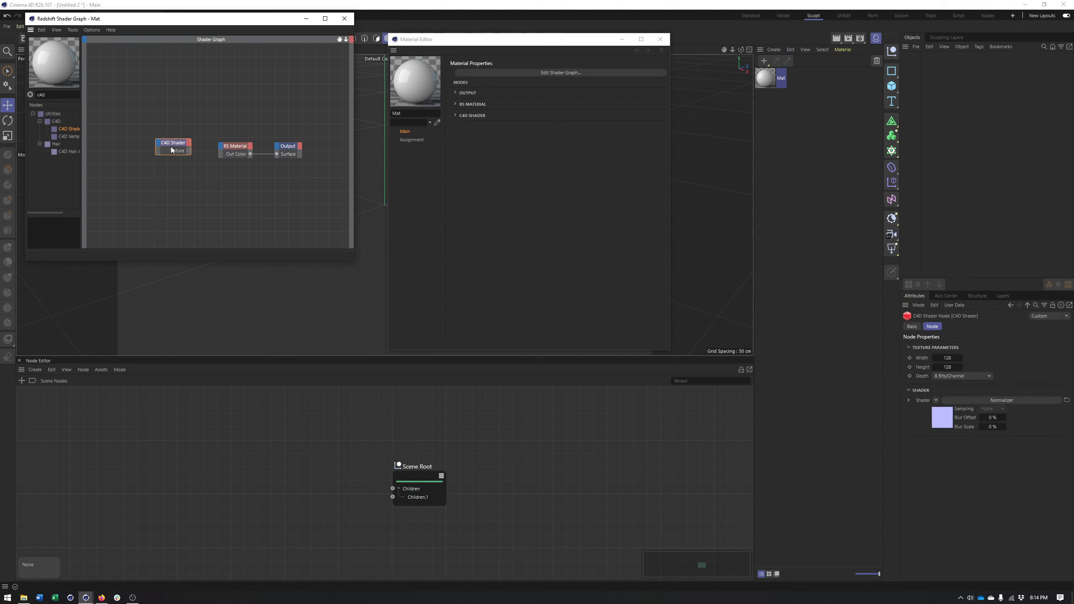
click(1018, 401)
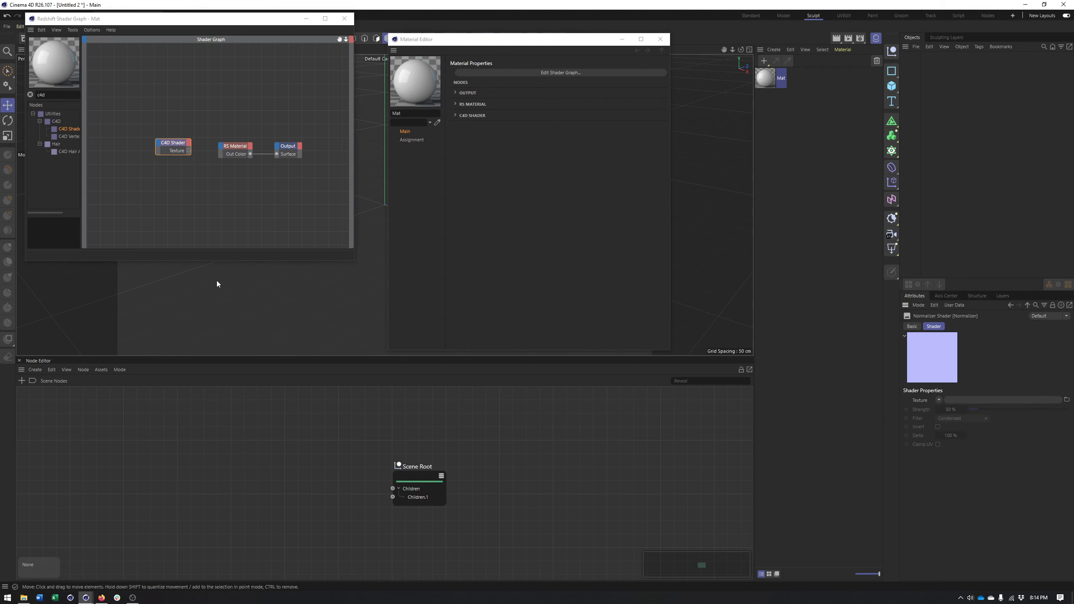
mouse_move(179, 142)
mouse_down()
mouse_move(175, 157)
mouse_move(216, 170)
mouse_move(185, 158)
mouse_move(193, 152)
mouse_up()
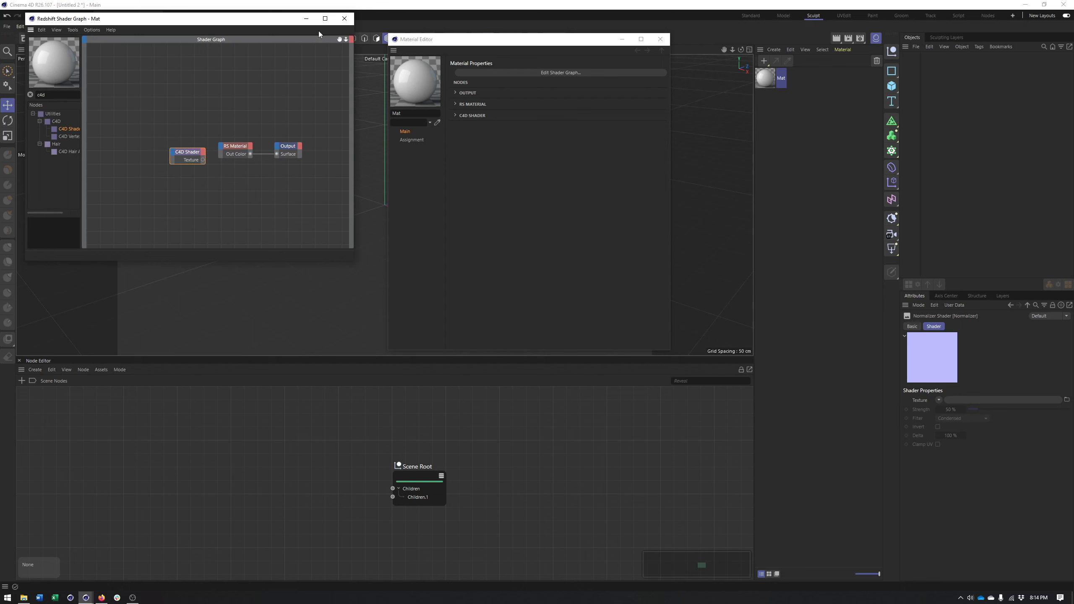
click(346, 18)
Return to the cube comparison project, close the Material Editor and restart the Redshift viewport render with all four cubes framed
click(67, 17)
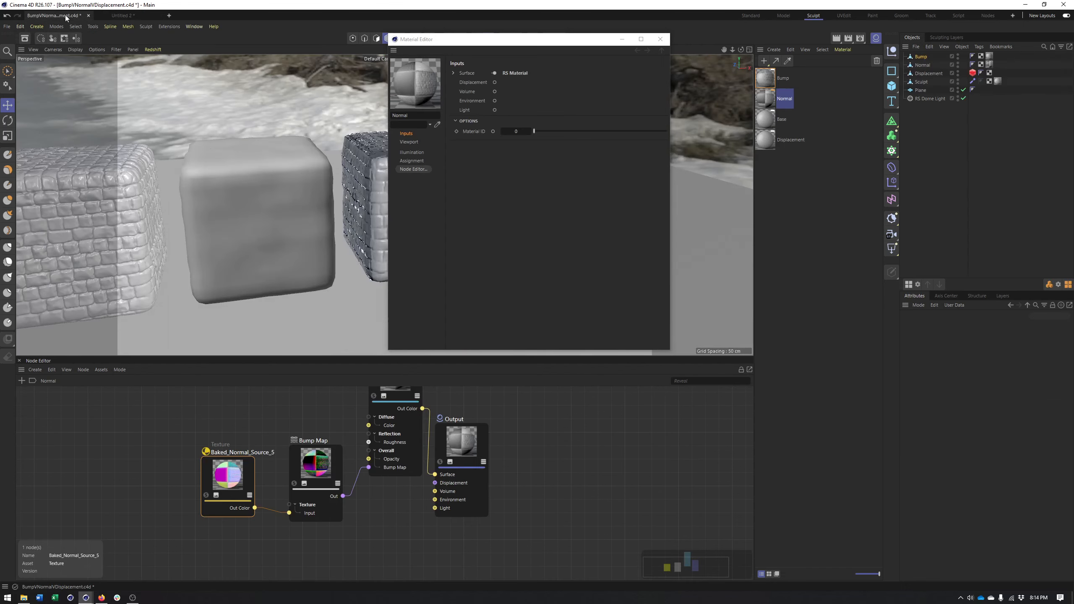
click(660, 39)
alt+middle_drag(391, 221, 296, 229)
alt+middle_drag(357, 254, 555, 183)
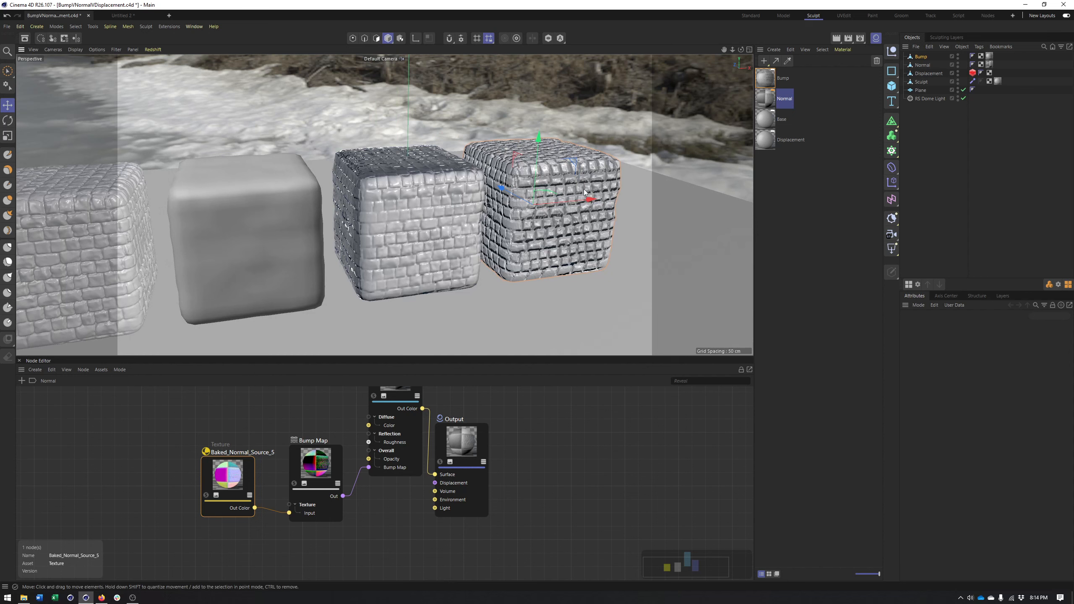
alt+middle_drag(383, 218, 539, 202)
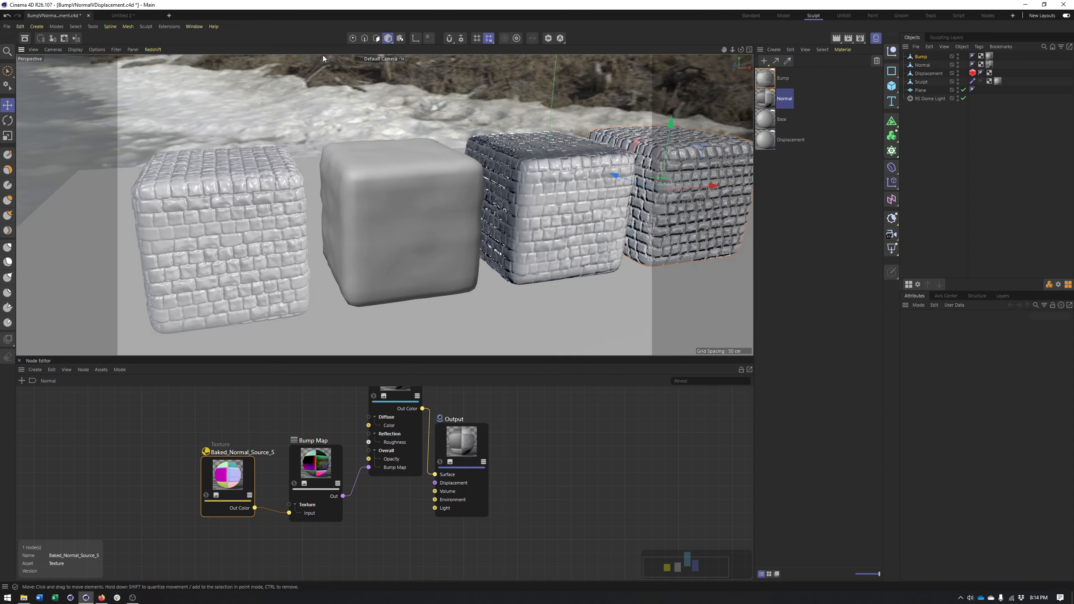
click(162, 50)
click(171, 61)
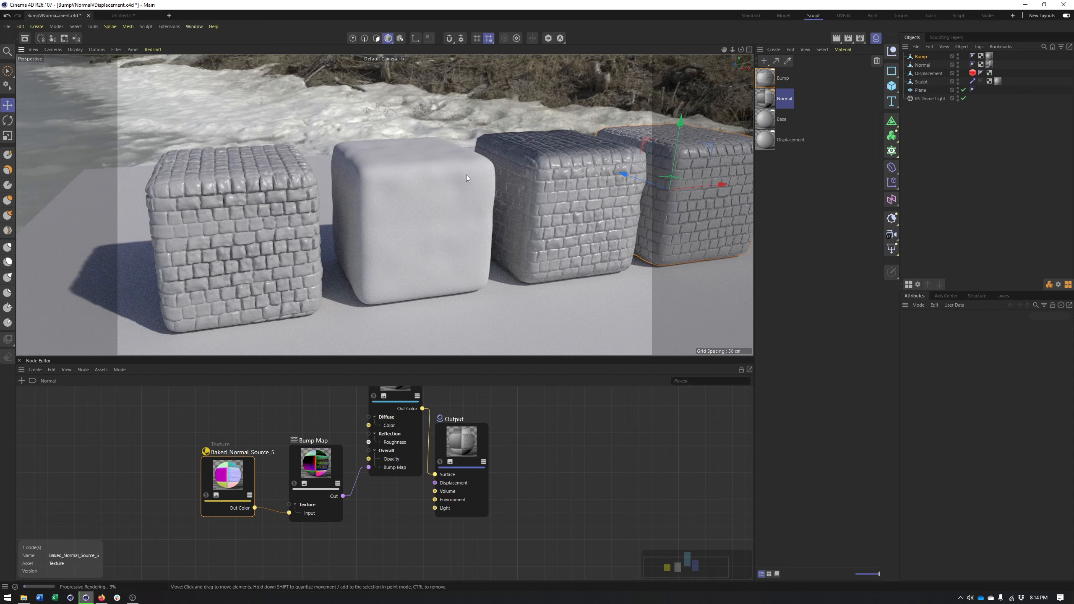
drag(479, 185, 418, 192)
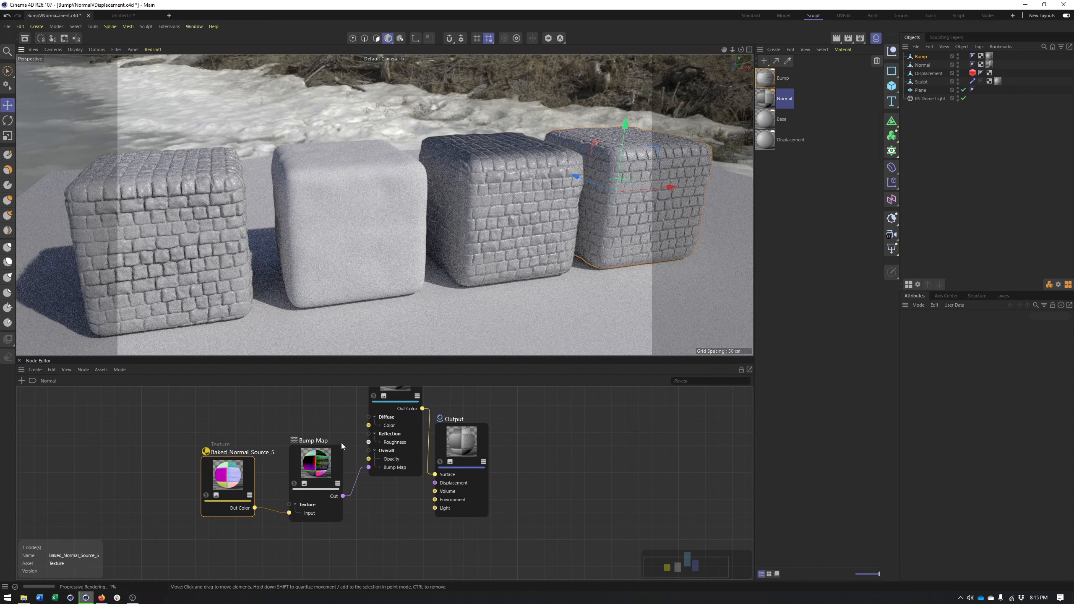
Try Height Scale values of 5 and 0.3 on the Normal material's Bump Map node, and settle on 0.6
click(308, 473)
drag(358, 472, 369, 467)
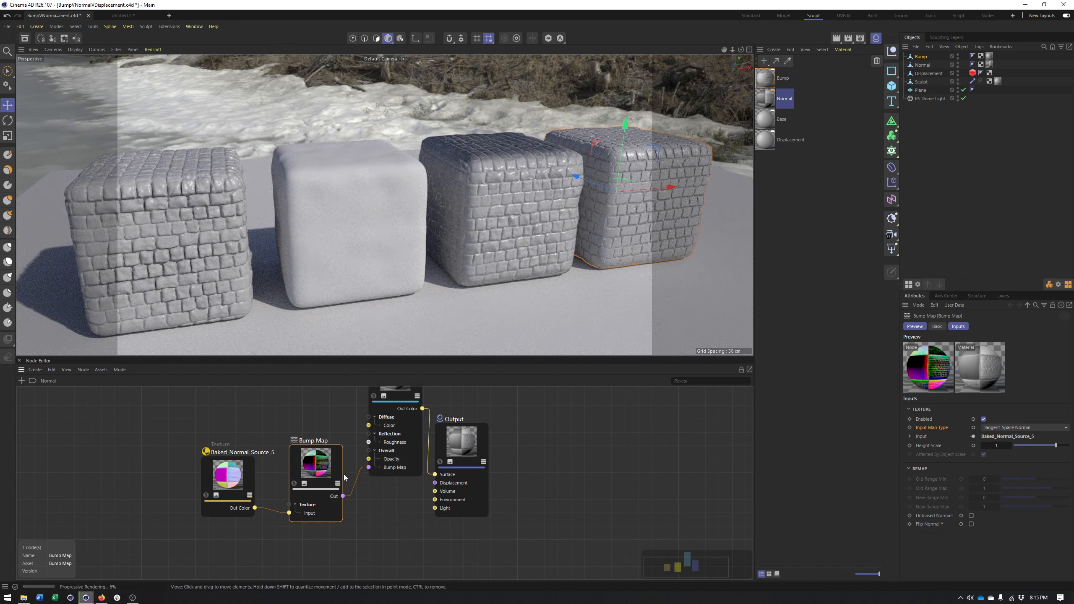
click(994, 447)
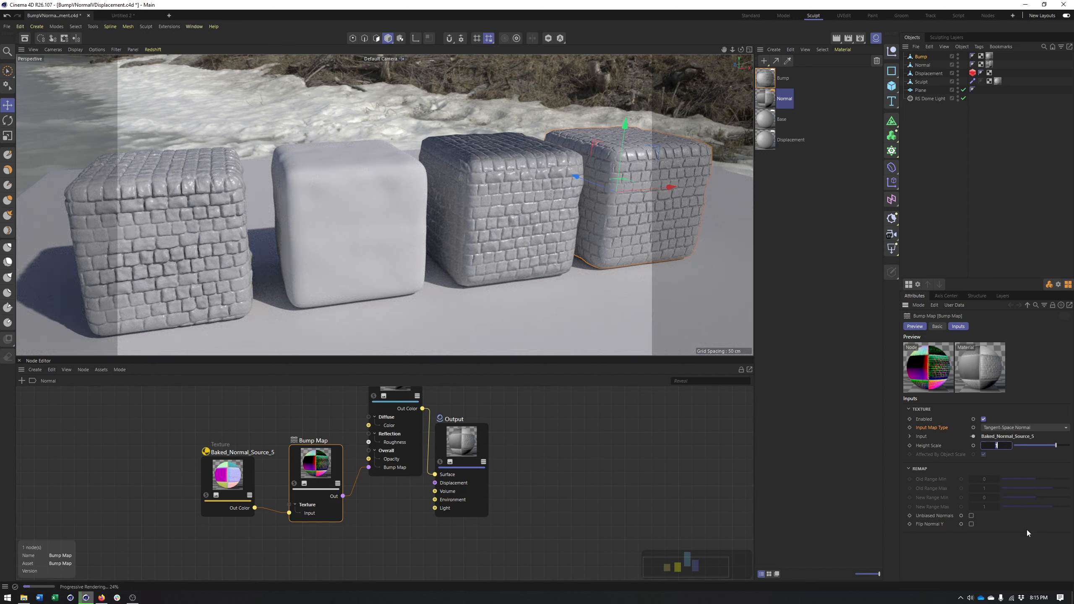
text(5)
key(Return)
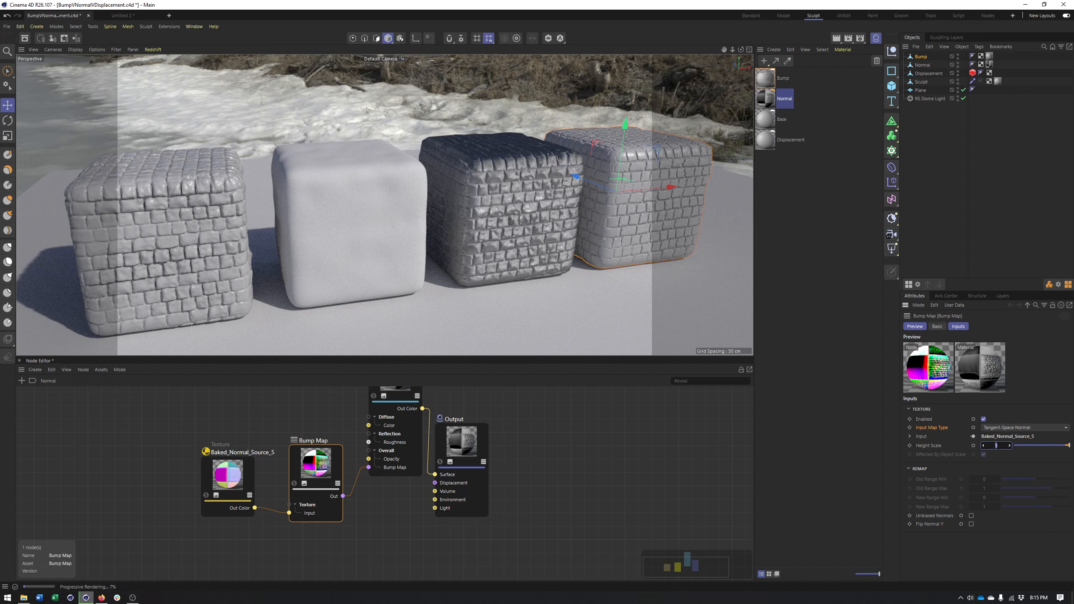
key(Return)
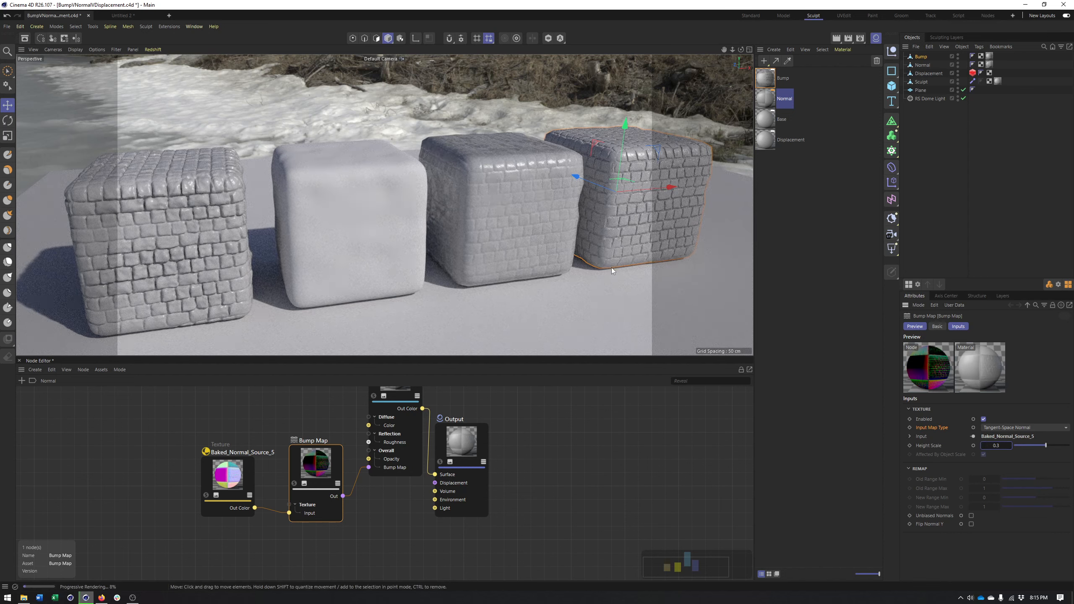
double_click(996, 444)
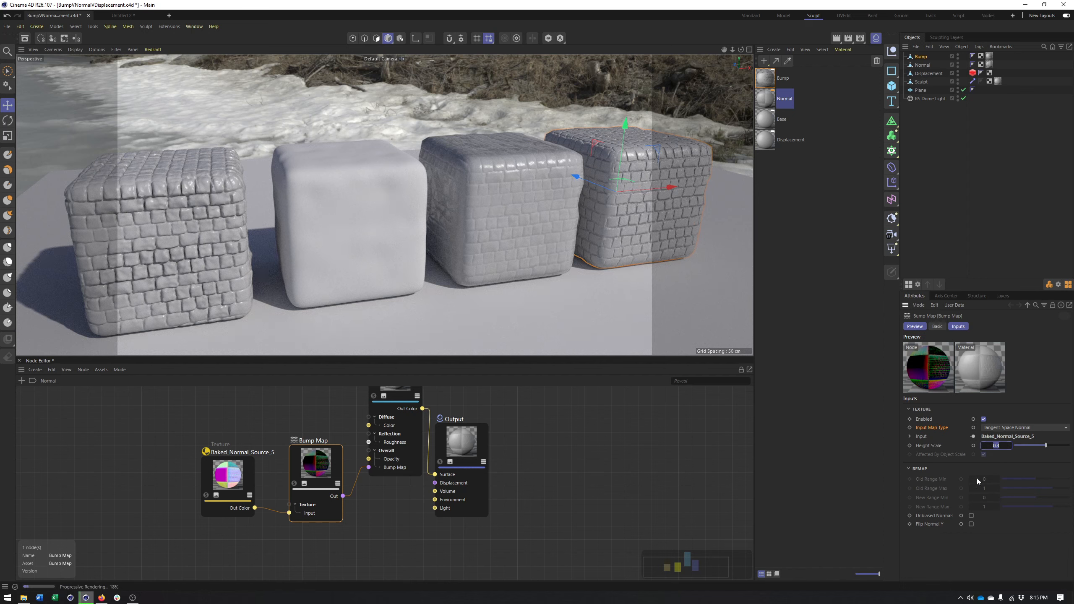
text(0.6)
key(Return)
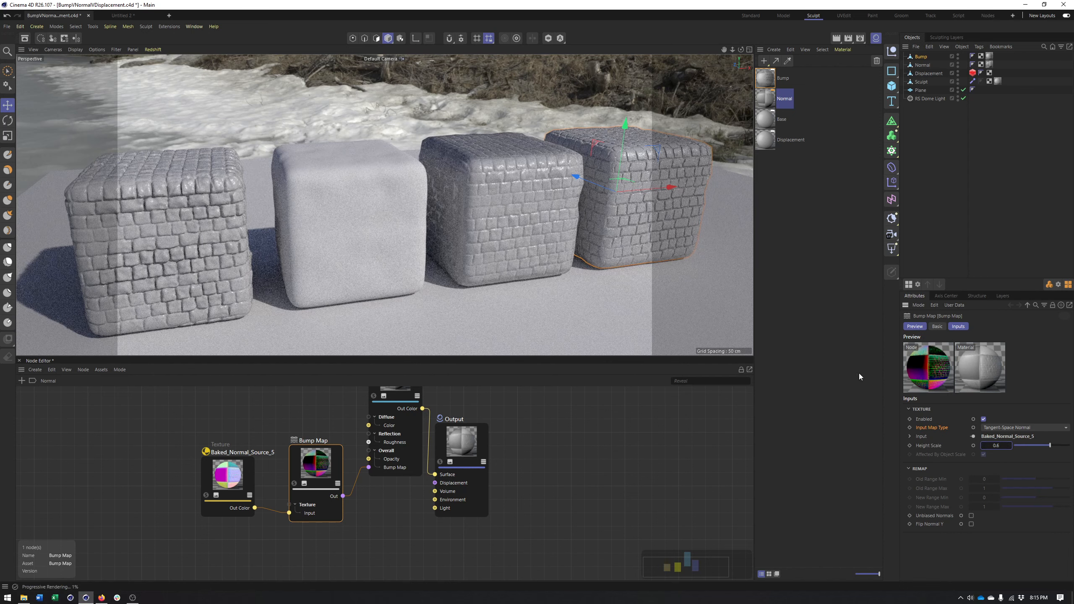
Set the Height Scale of the Normal material's Bump Map node to 1
double_click(997, 445)
text(1)
key(Return)
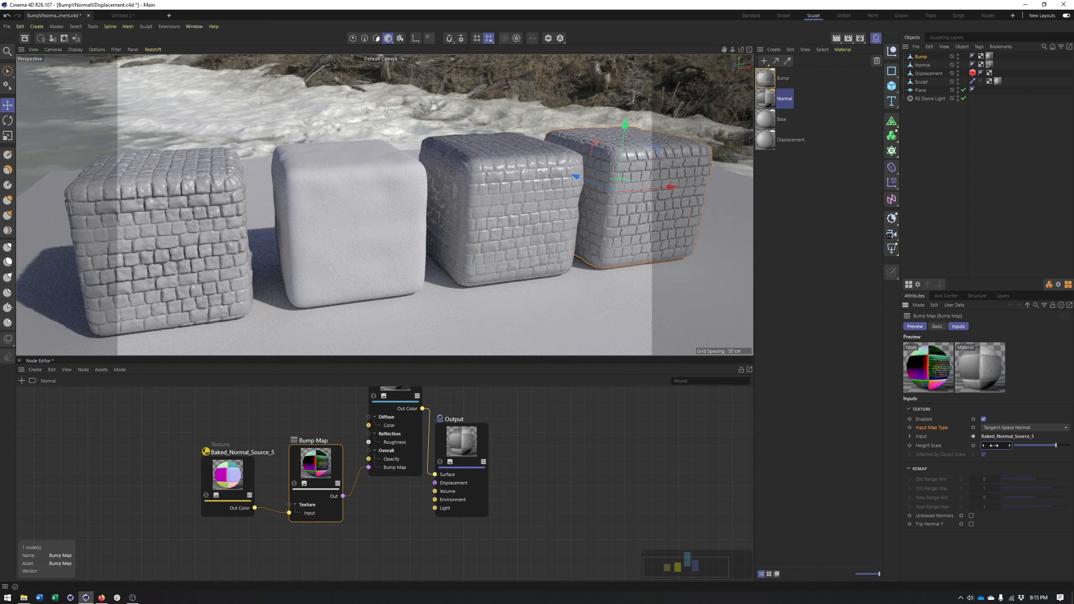
Apply the Displacement material to the Displacement cube
drag(326, 215, 370, 212)
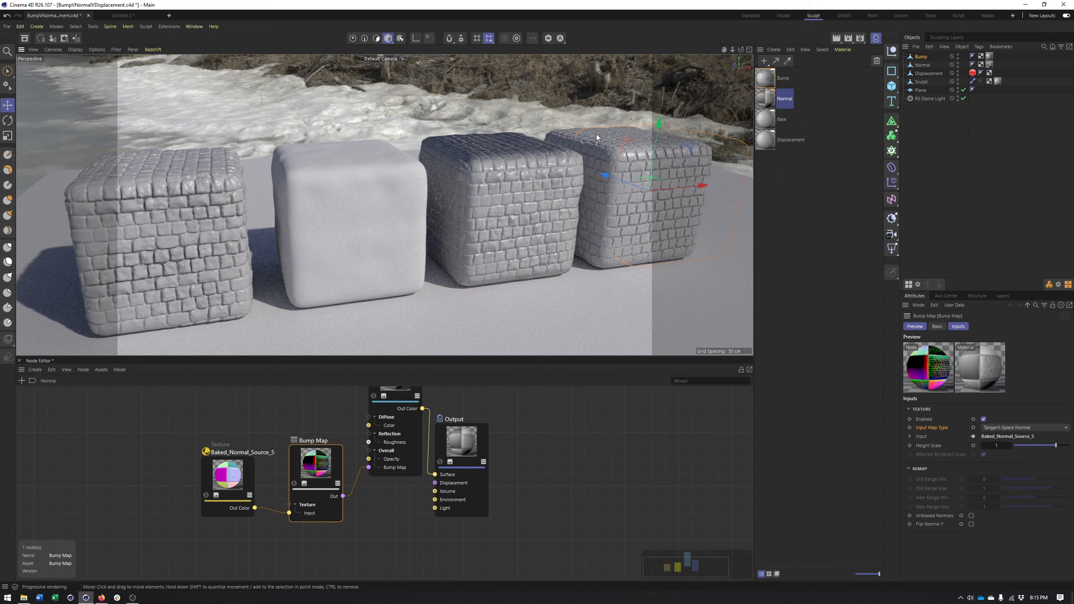
click(787, 140)
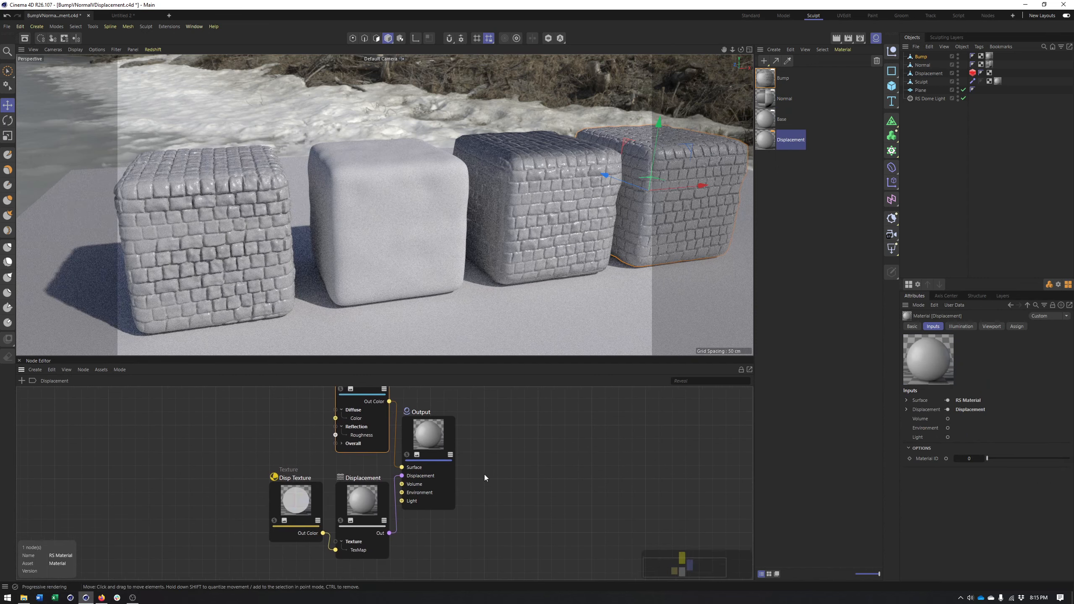
drag(778, 142, 938, 73)
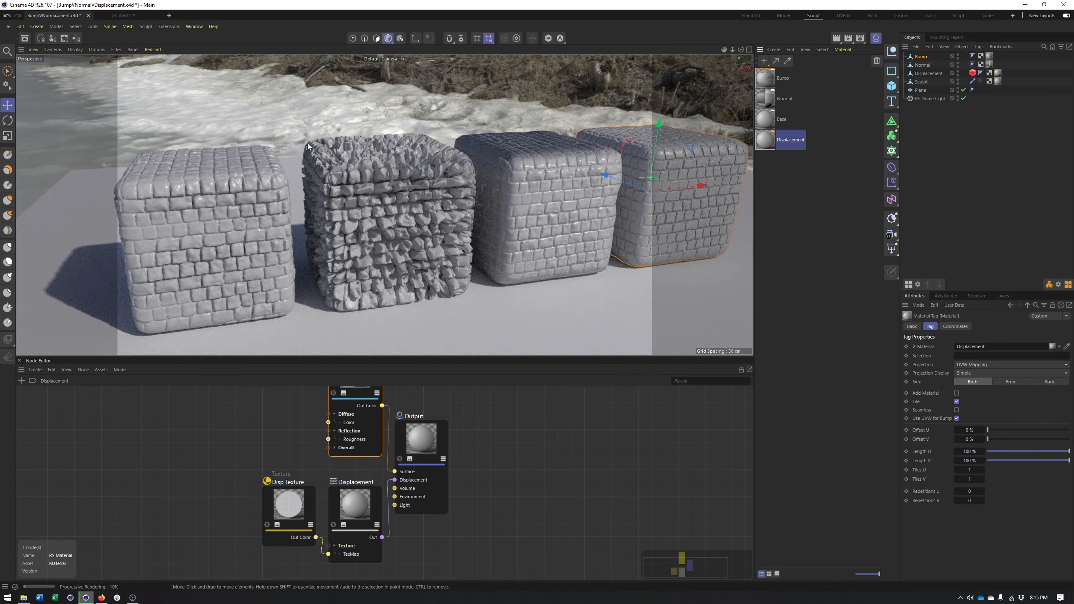
Set the Scale of the Displacement node in the Displacement material to 1
middle_drag(449, 456, 465, 428)
click(308, 475)
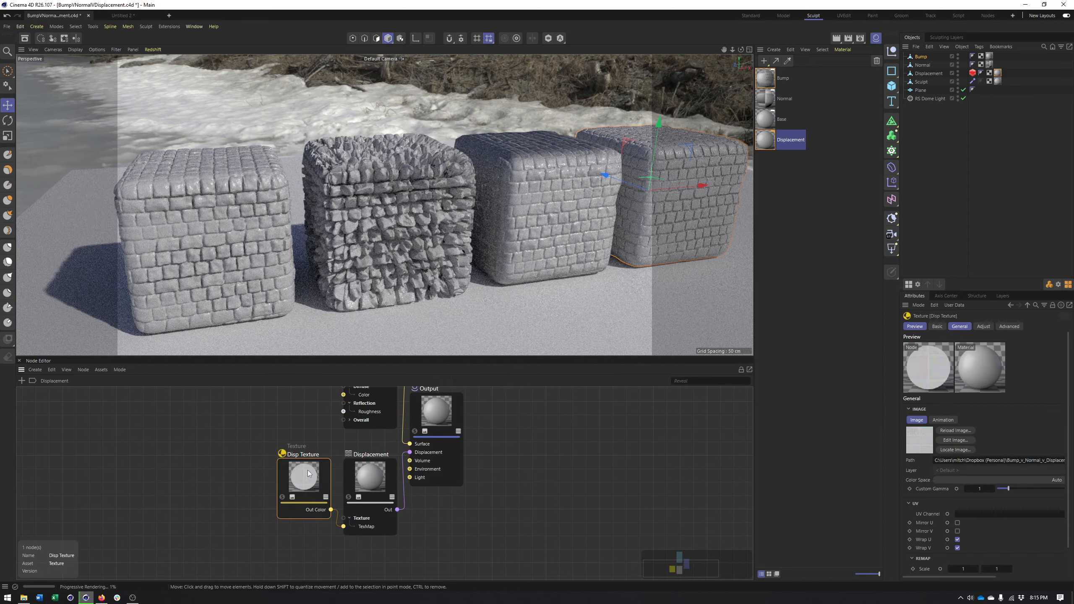
click(374, 478)
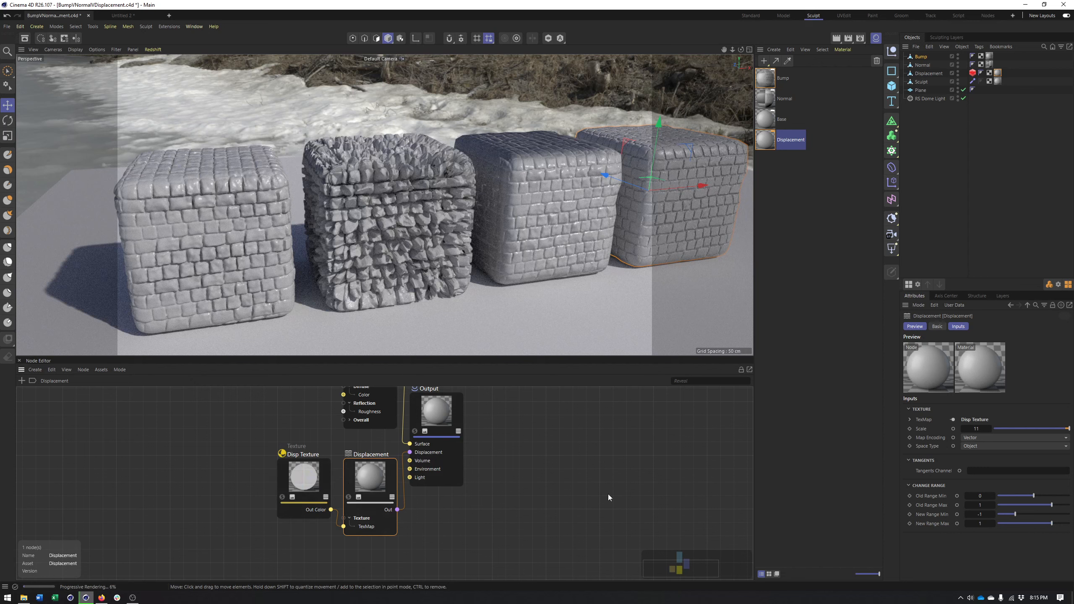
middle_drag(363, 465, 342, 485)
click(976, 430)
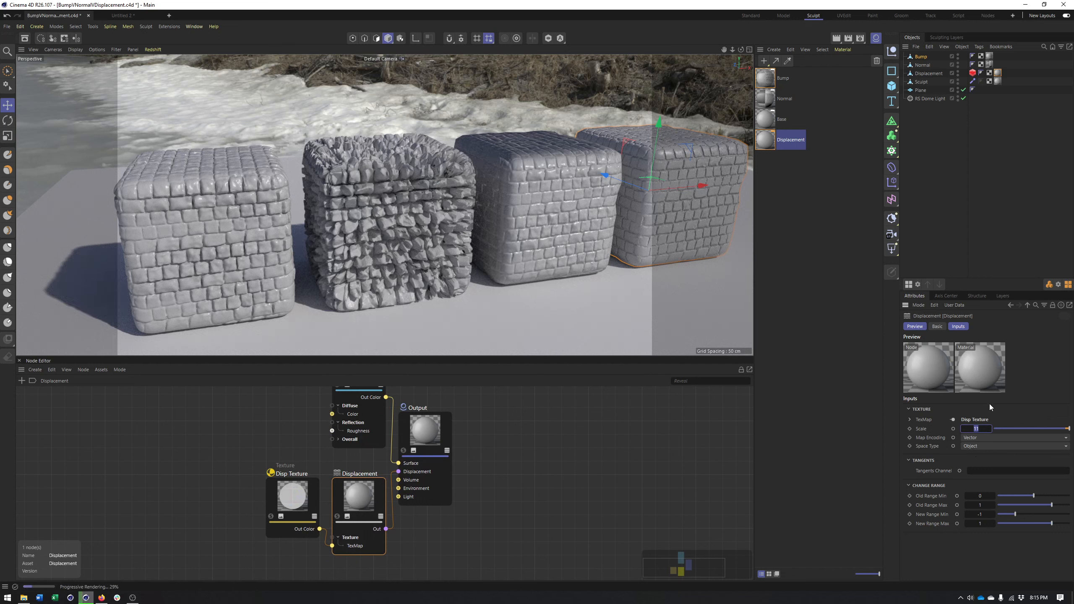
text(1)
key(Return)
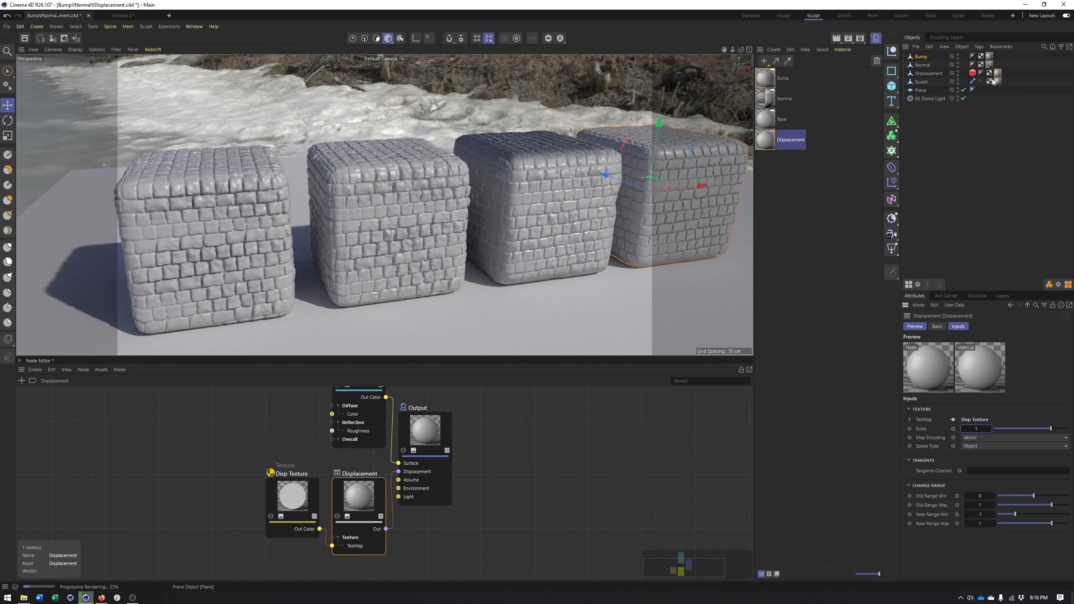
Review the Geometry settings of the Displacement object's Redshift Object tag, and delete the tag
click(973, 73)
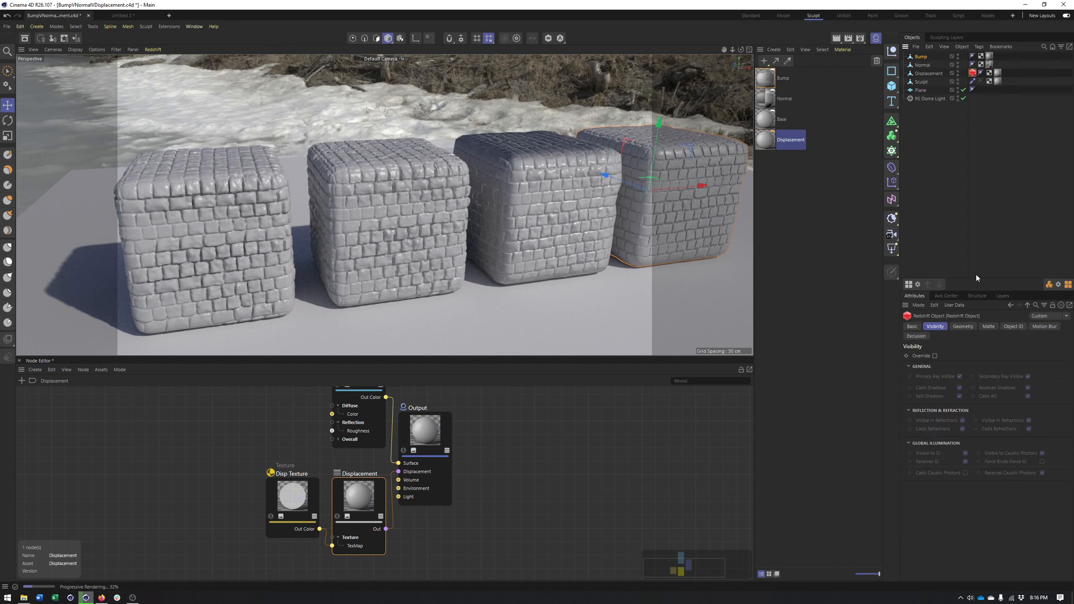
drag(973, 72, 1003, 73)
click(961, 328)
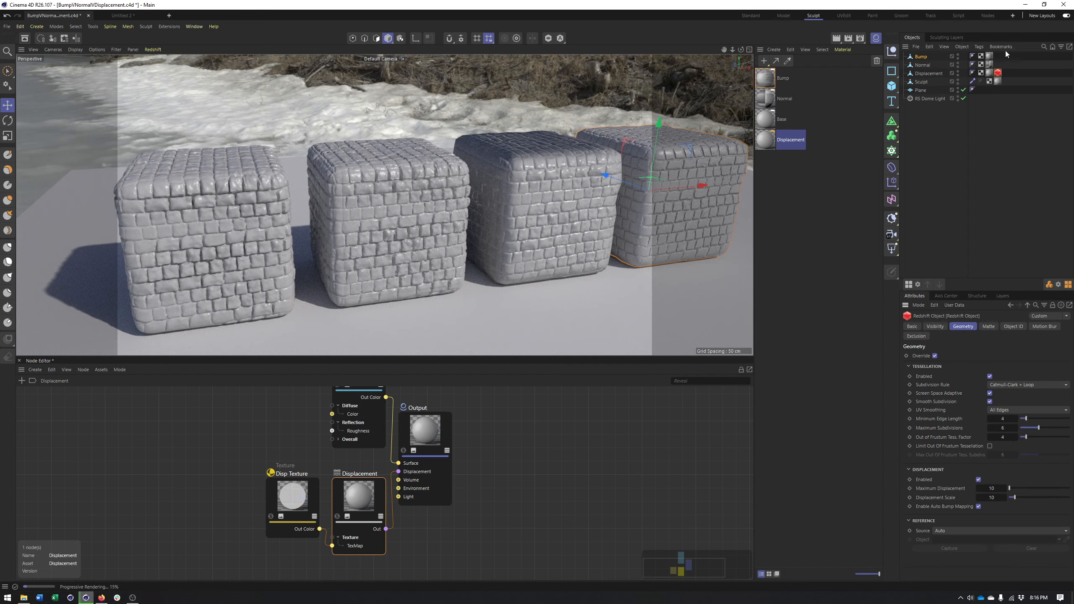
key(Delete)
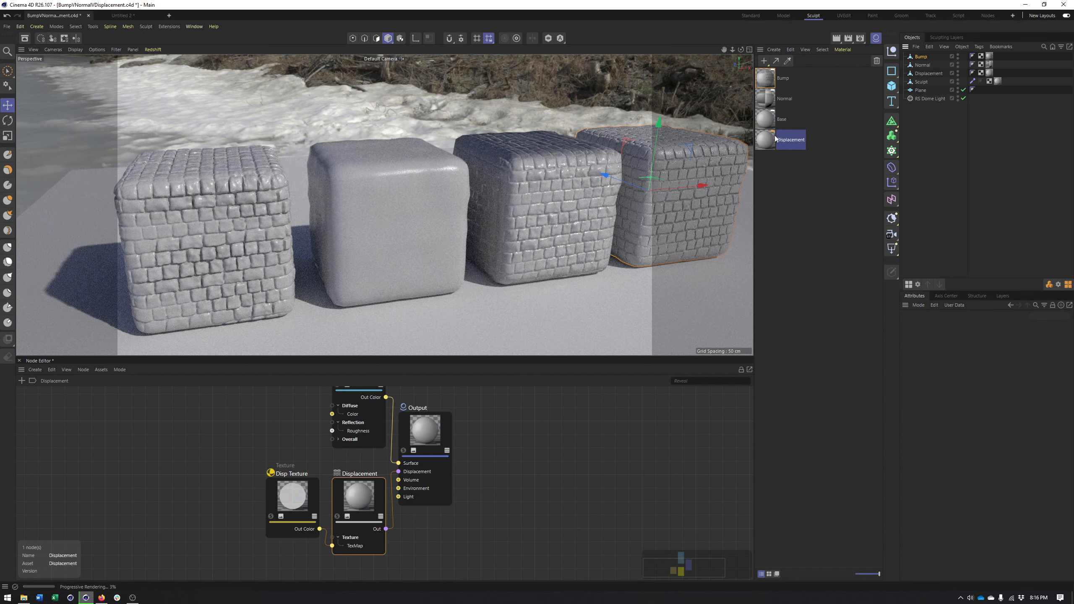
Try subdividing the Displacement cube's mesh with 2 subdivisions, and undo the subdivision
click(934, 74)
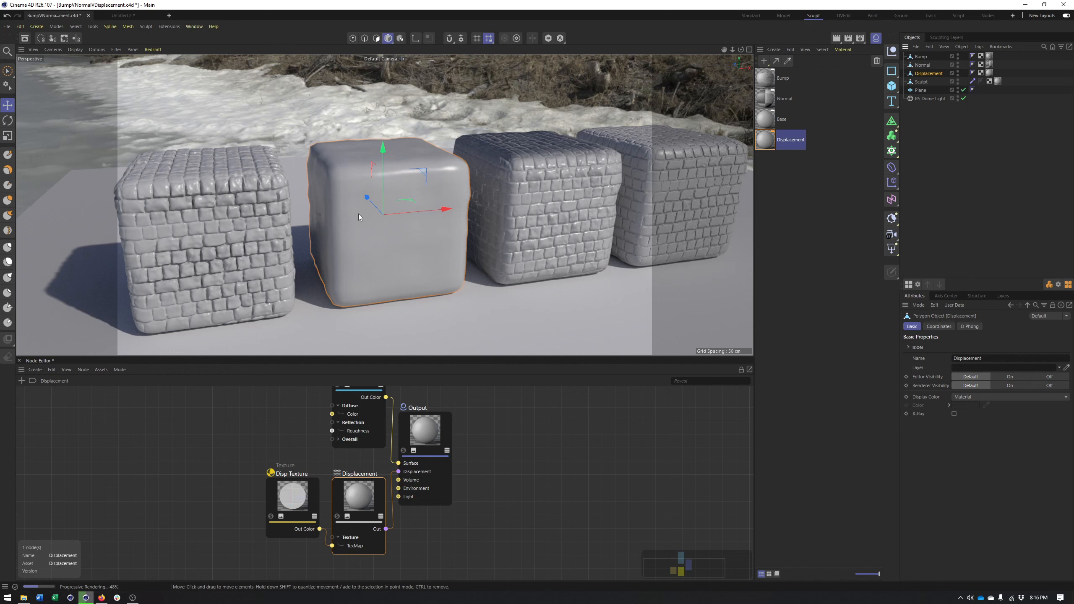
click(95, 27)
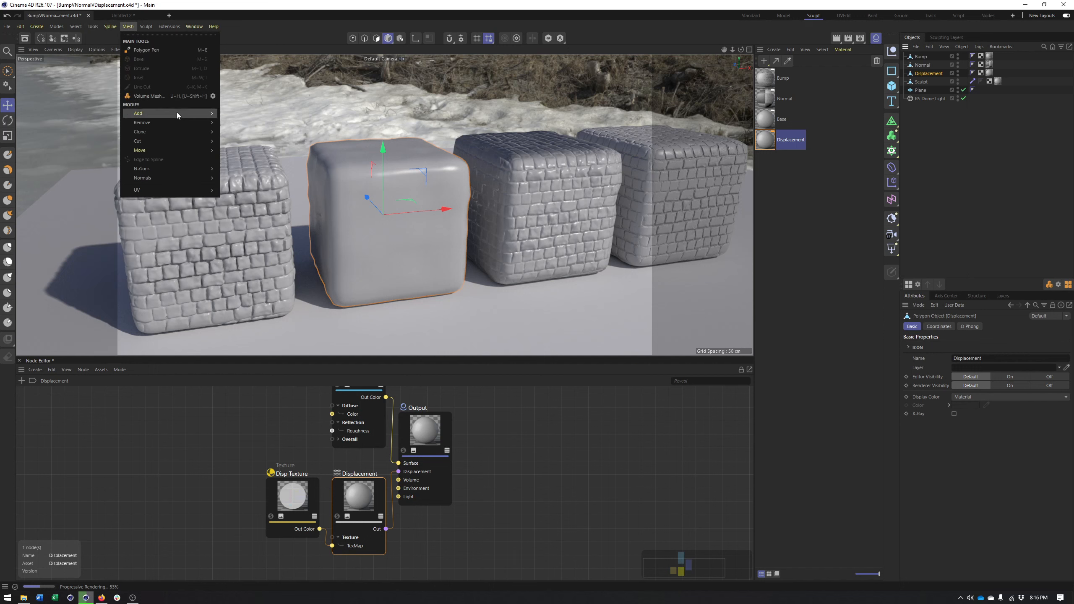
mouse_move(177, 112)
click(332, 170)
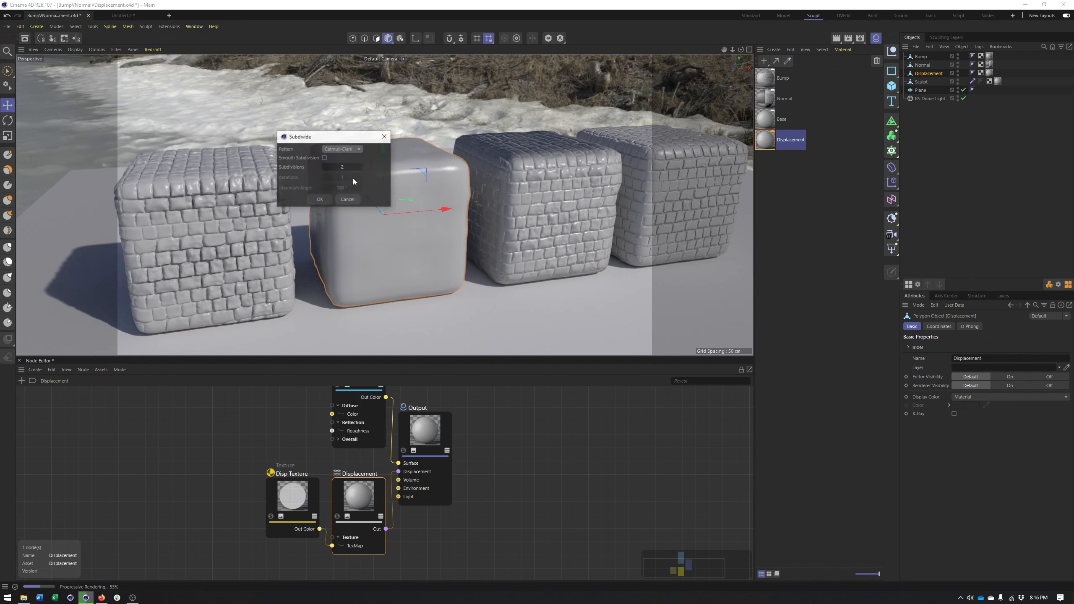
click(331, 199)
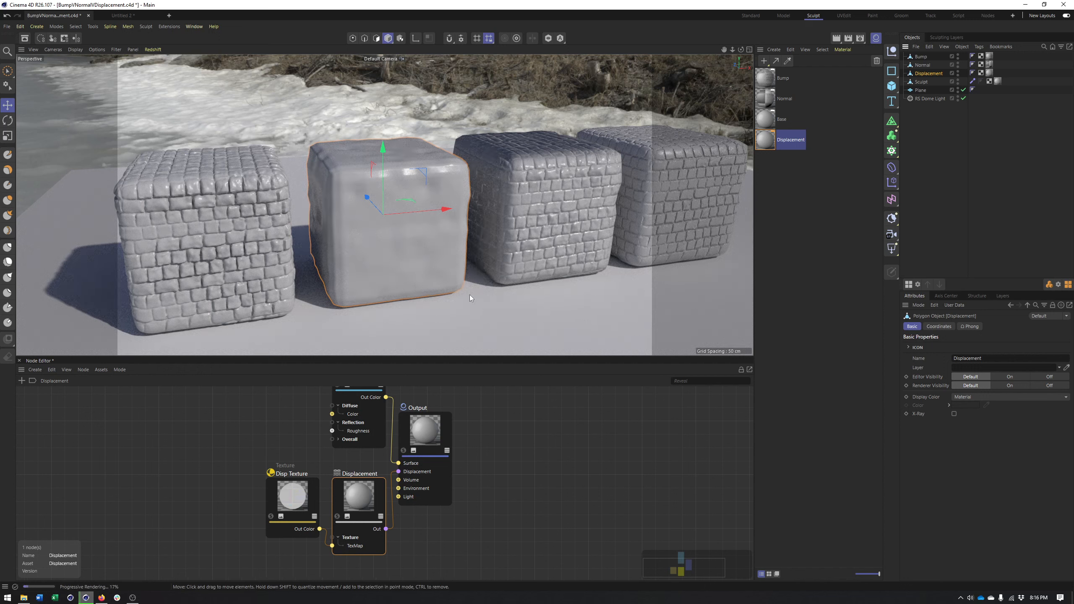
key(ctrl+z)
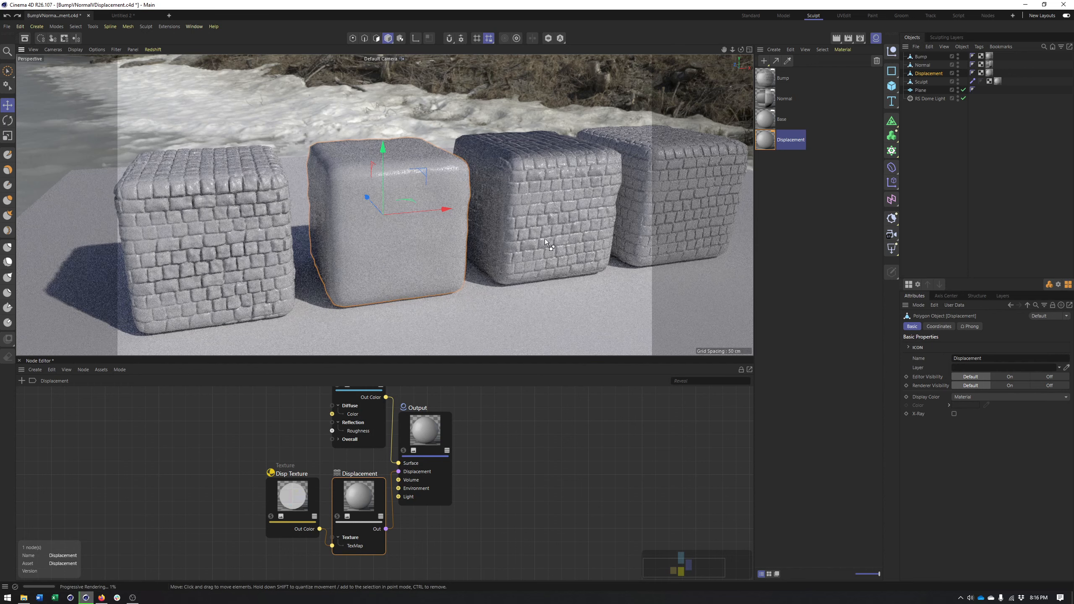
click(77, 52)
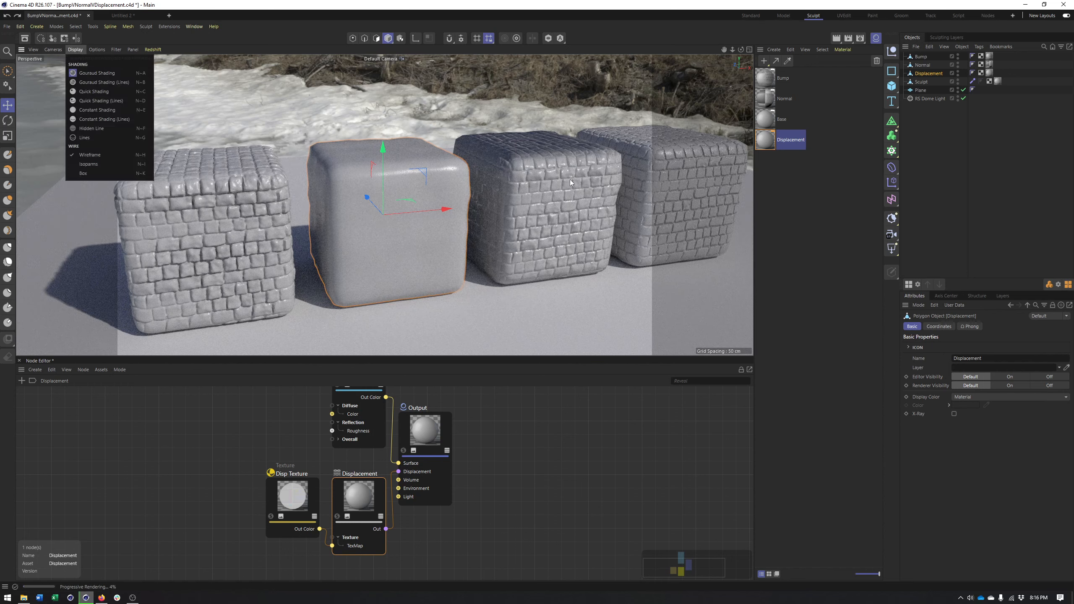
click(77, 50)
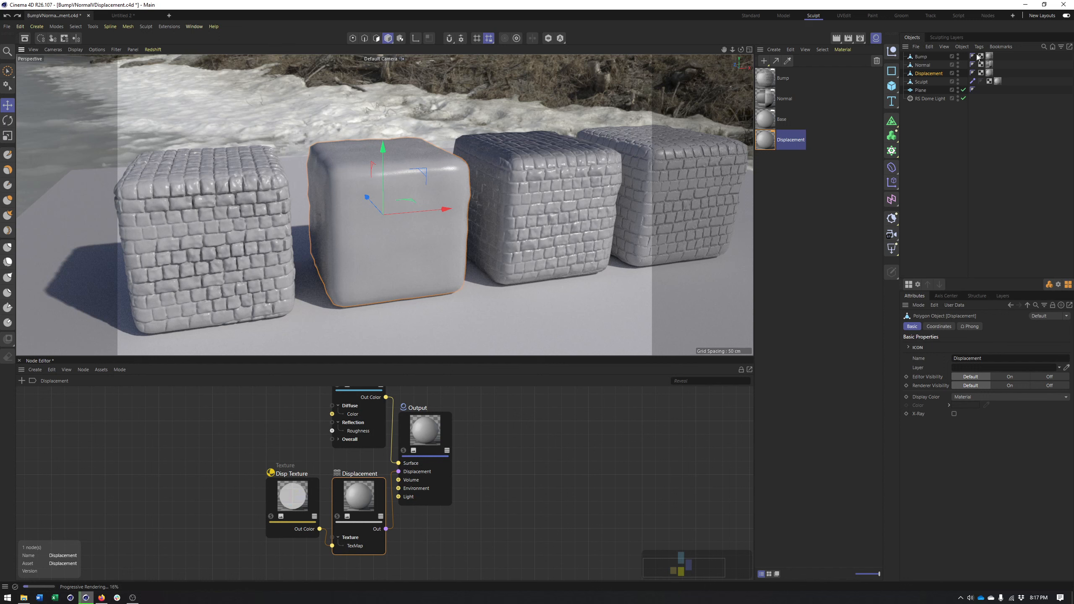
Add a Redshift Object tag to the Displacement cube and enable its Geometry override and displacement
right_click(935, 72)
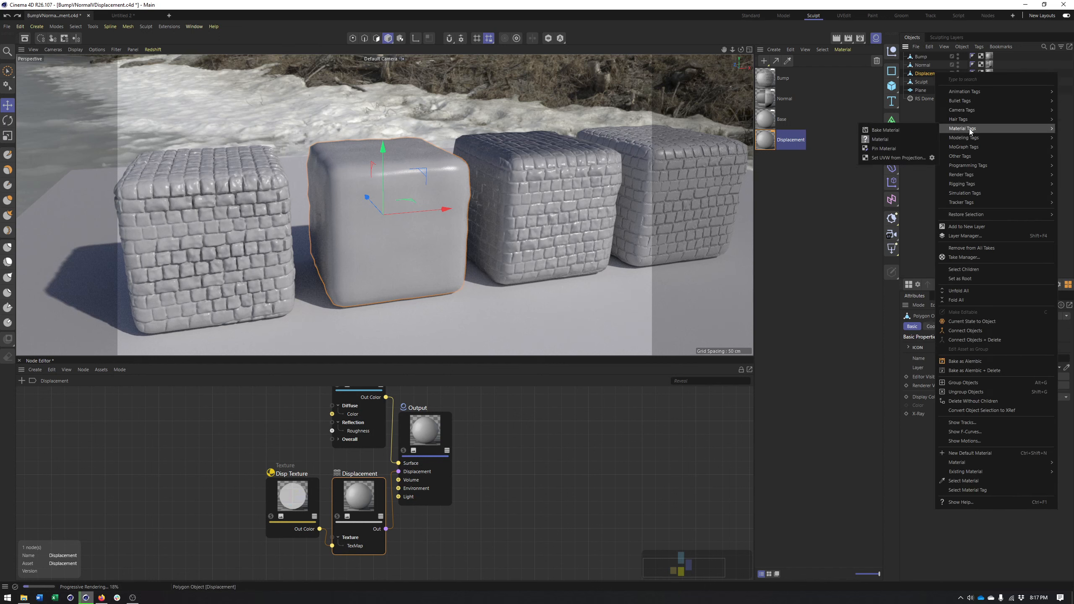
mouse_move(973, 174)
click(900, 205)
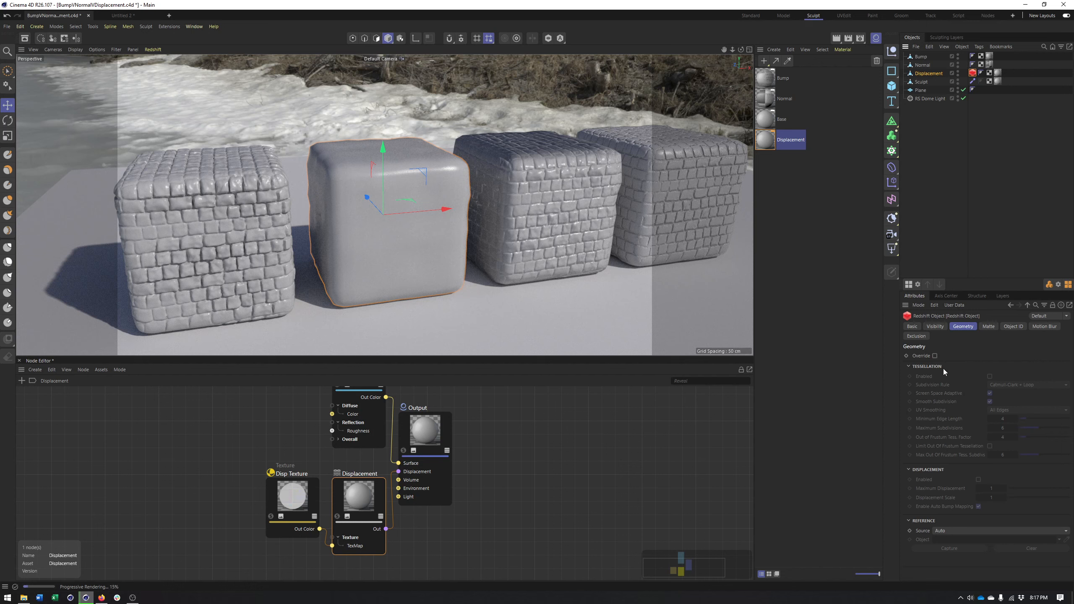
click(935, 356)
click(979, 481)
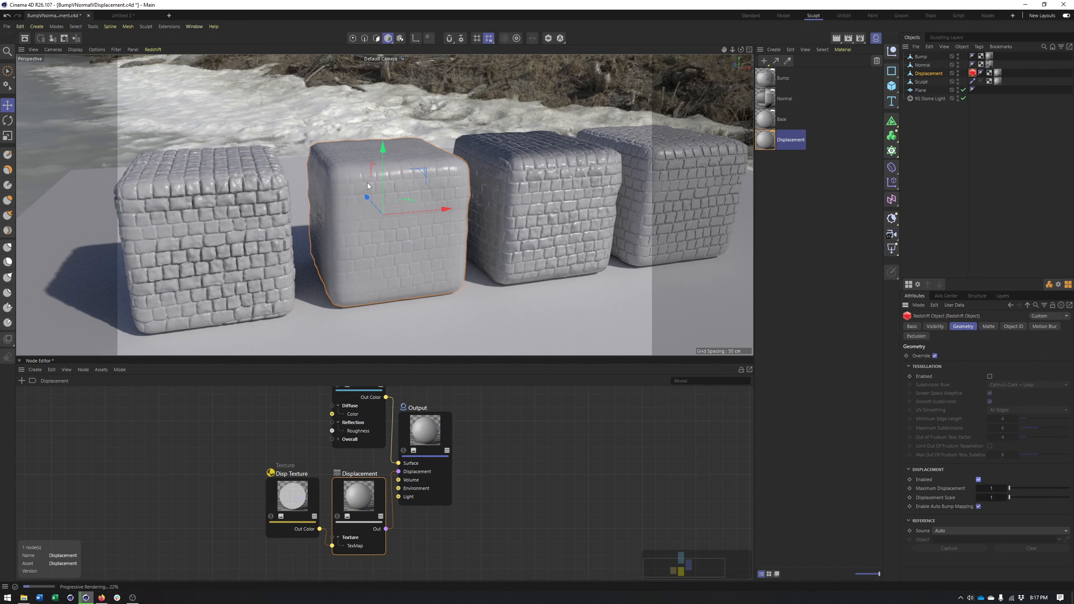
Toggle auto bump mapping off and back on, and enable tessellation in the Redshift Object tag
click(979, 507)
click(979, 507)
click(926, 367)
click(933, 368)
click(989, 377)
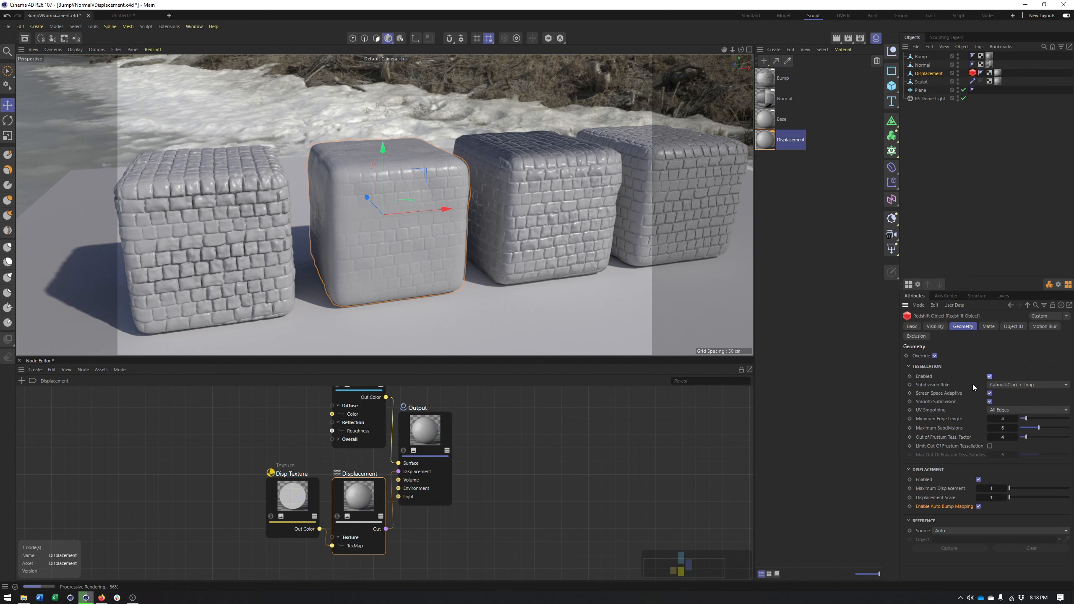
Set the tessellation's Minimum Edge Length to 2 and Maximum Subdivisions to 10
click(892, 120)
click(1014, 418)
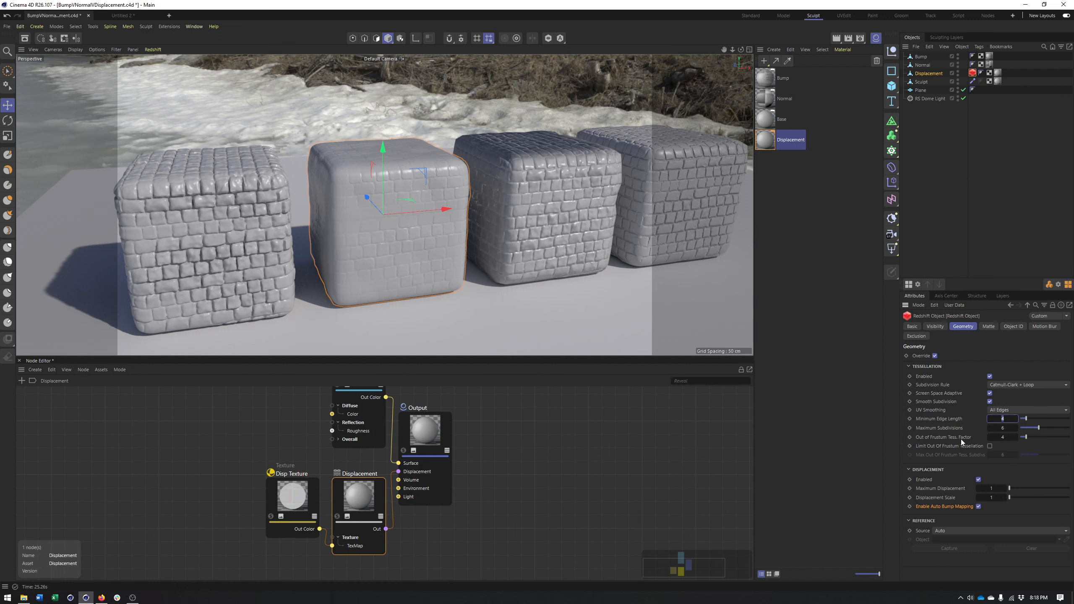
text(2)
key(Return)
click(952, 428)
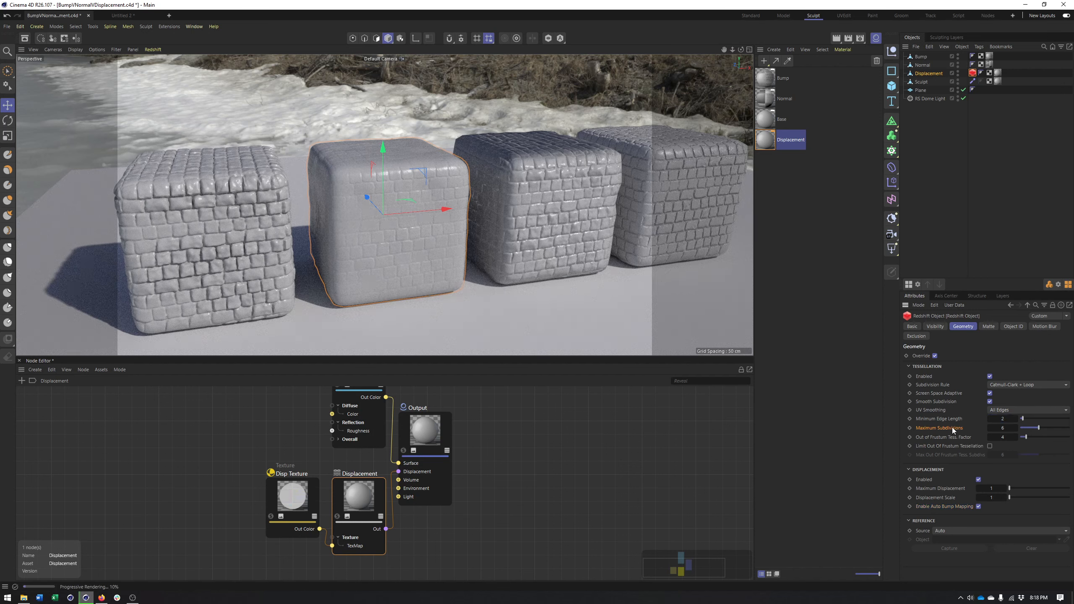
click(1007, 427)
text(10)
key(Return)
Try a Maximum Displacement of 5 in the Redshift Object tag, and settle on 10
click(996, 489)
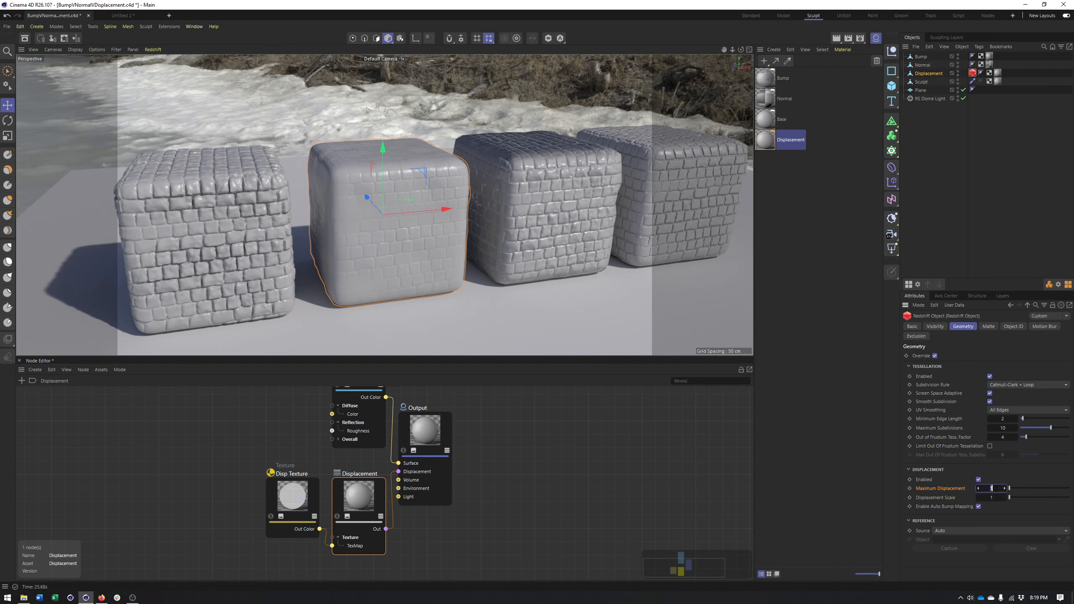
text(5)
key(Return)
key(Return)
double_click(996, 490)
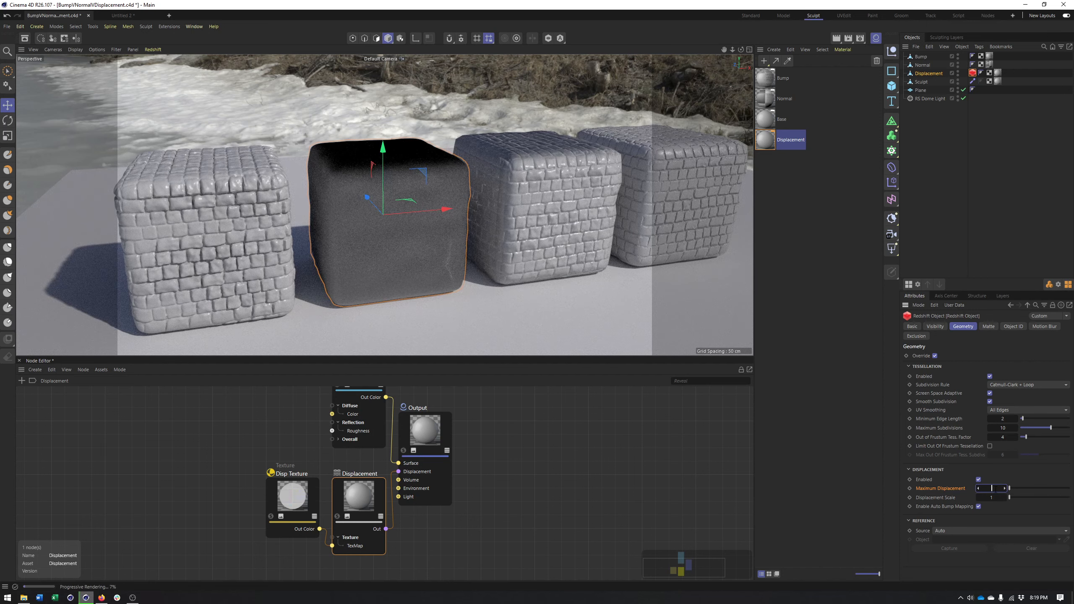
text(10)
key(Return)
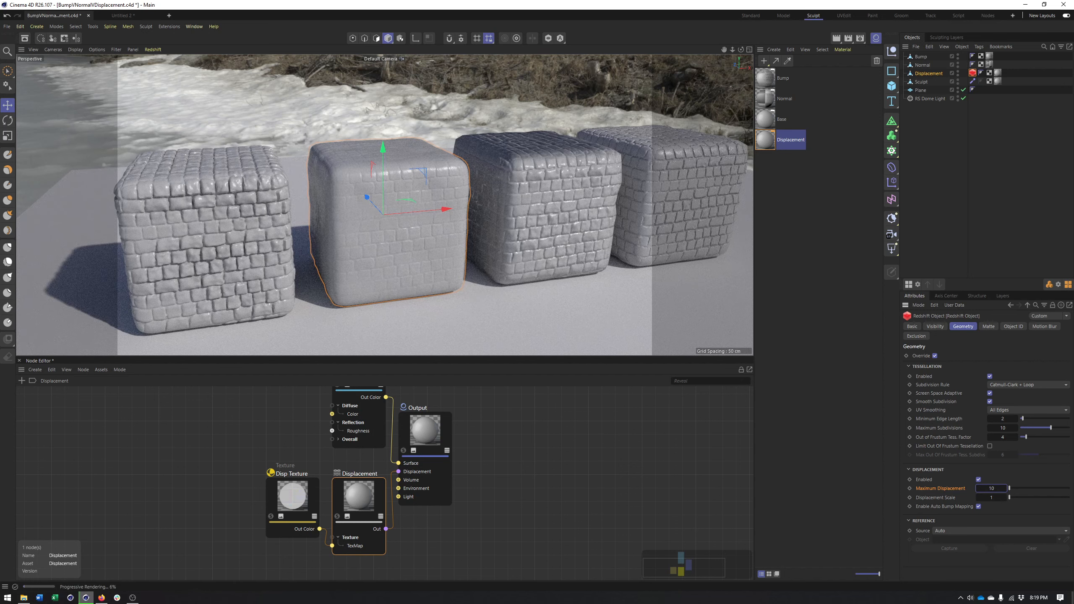
Disable auto bump mapping, and try a Displacement Scale of 5 before settling on 10
click(978, 506)
click(991, 497)
text(5)
key(Return)
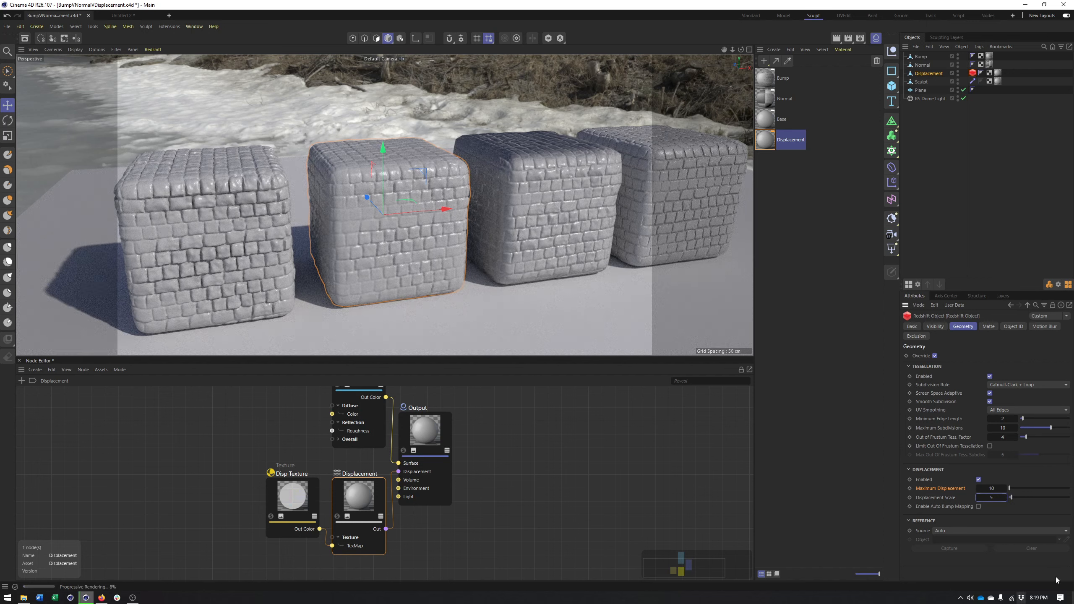
click(997, 499)
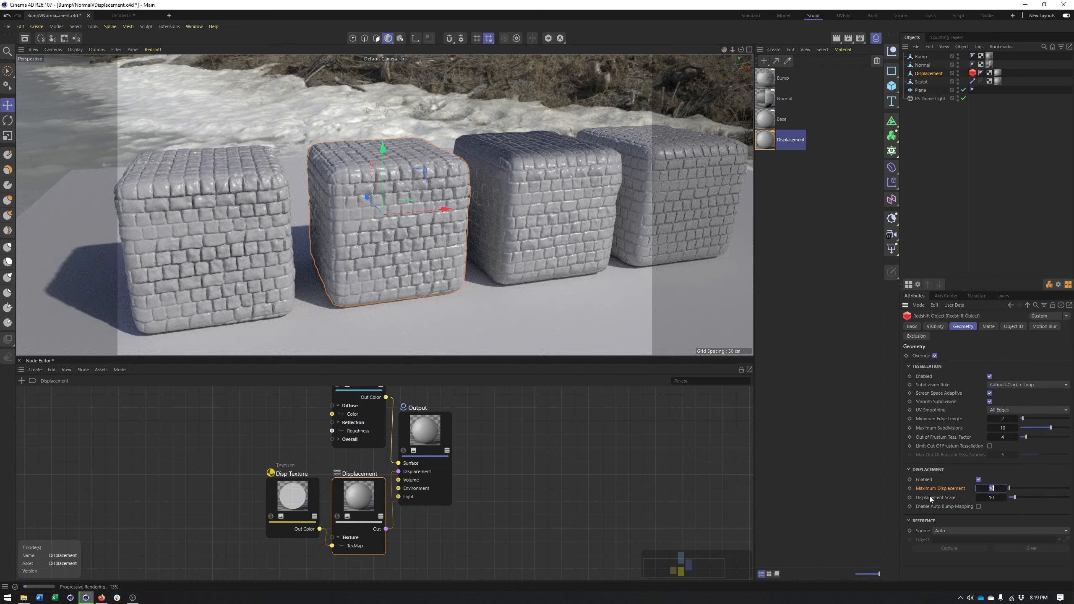
Try a Maximum Displacement of 1 to compare its clipping effect, and restore it to 10
double_click(991, 489)
text(1)
key(Return)
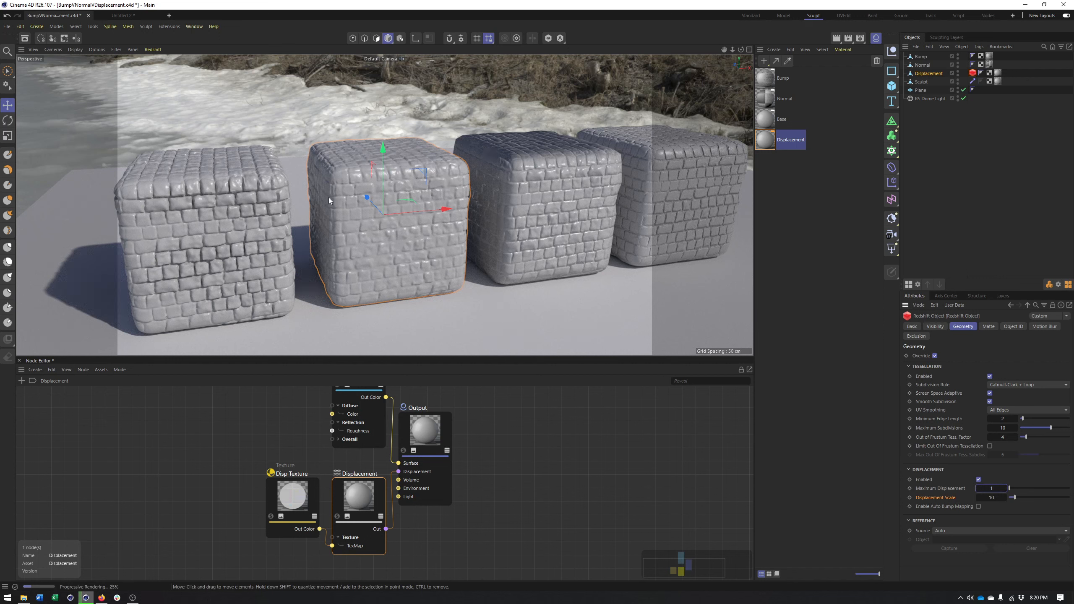
double_click(998, 488)
text(10)
key(Return)
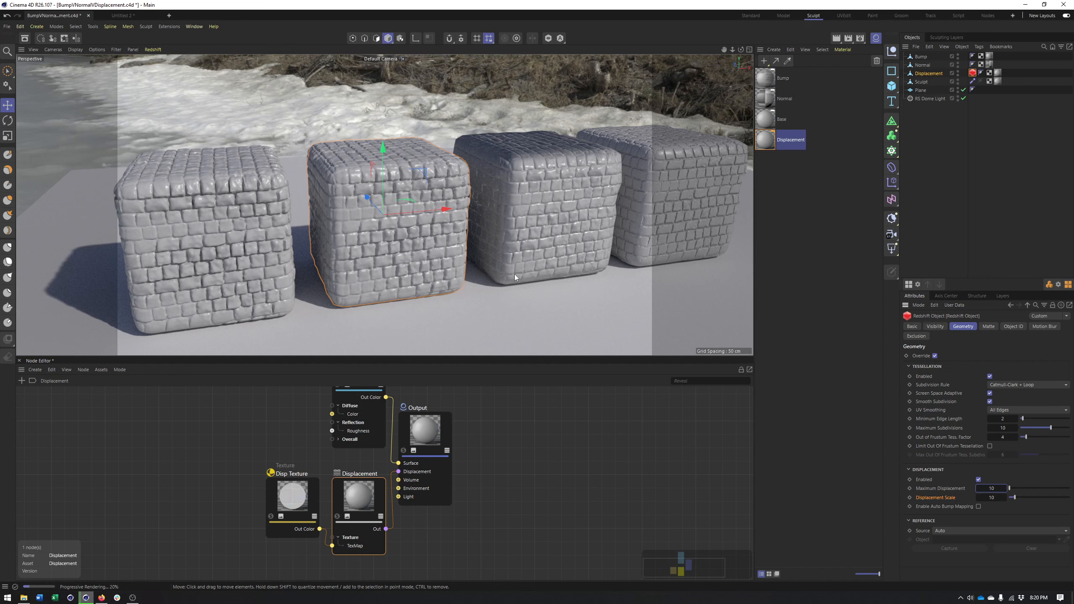
Re-enable auto bump mapping in the Redshift Object tag, and select the Displacement cube
click(979, 507)
click(374, 185)
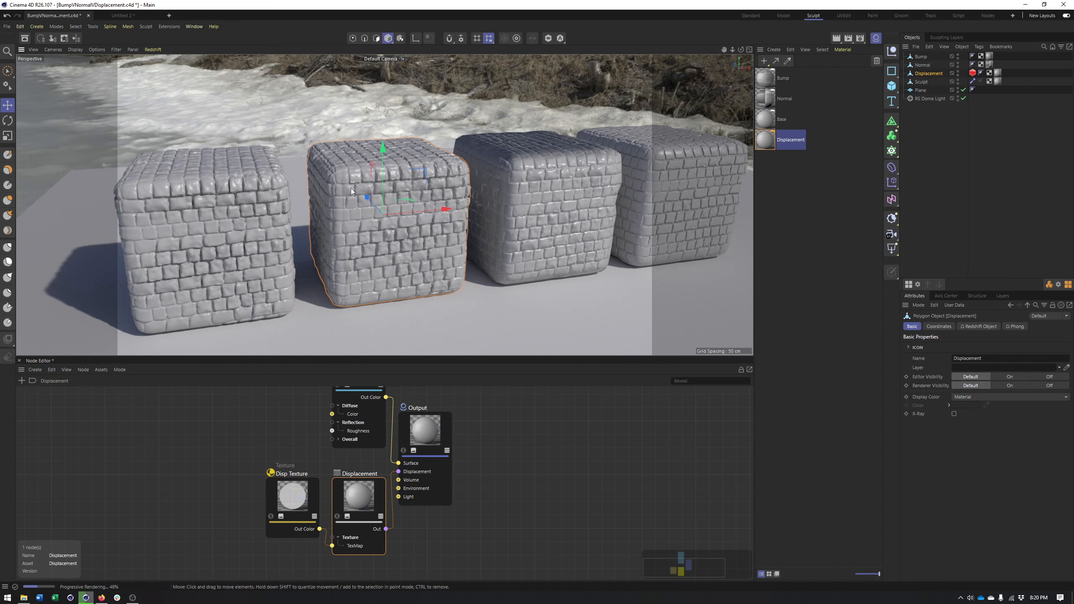
Compare how the four cubes' surface detail holds up from farther away and from different angles
drag(454, 202, 505, 203)
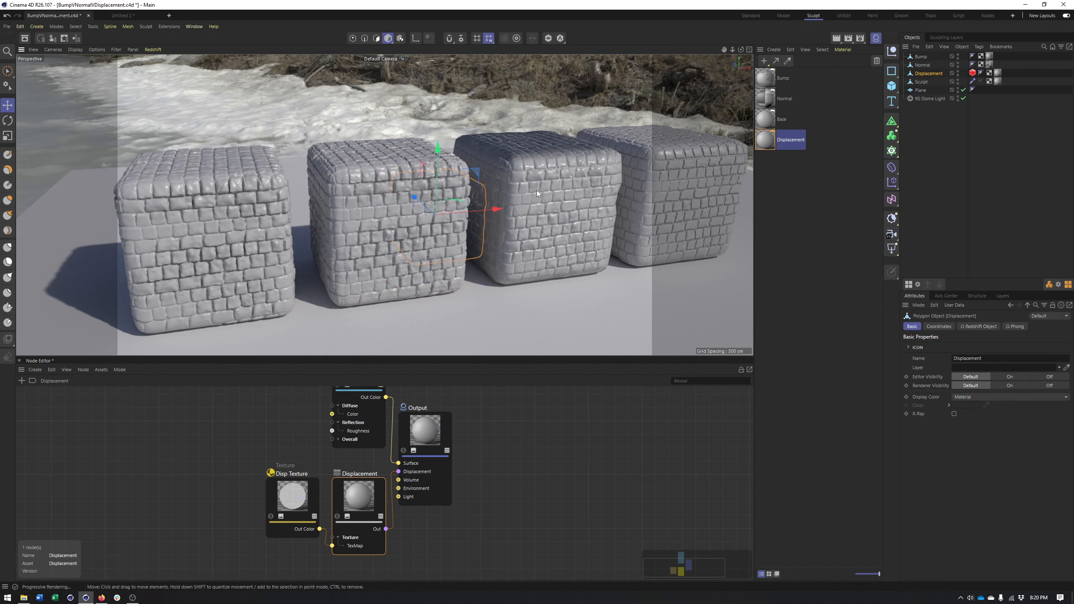
scroll(537, 190, down, 5)
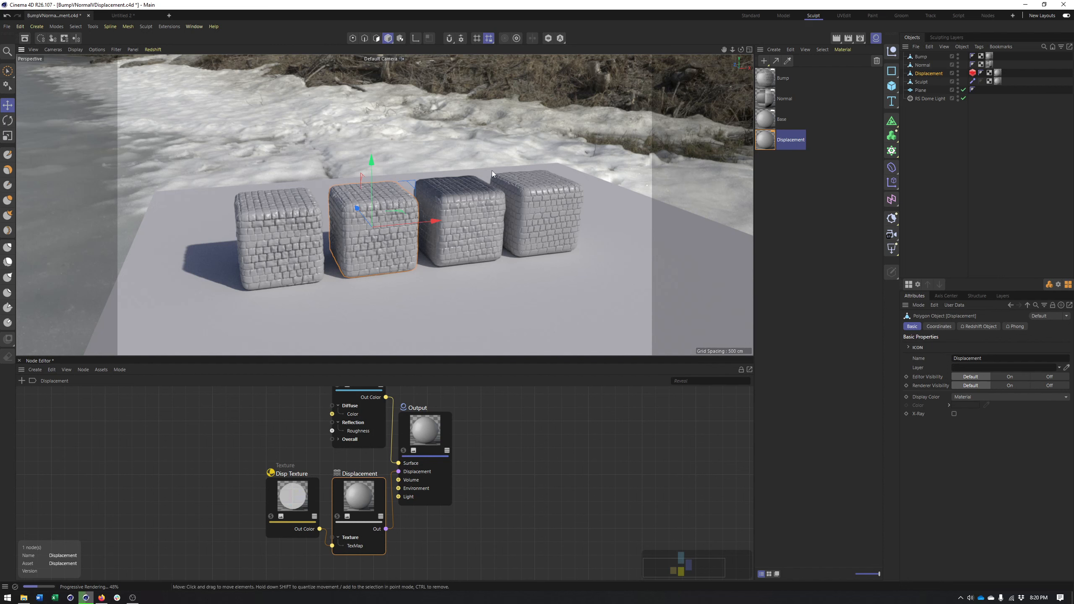
drag(490, 195, 465, 225)
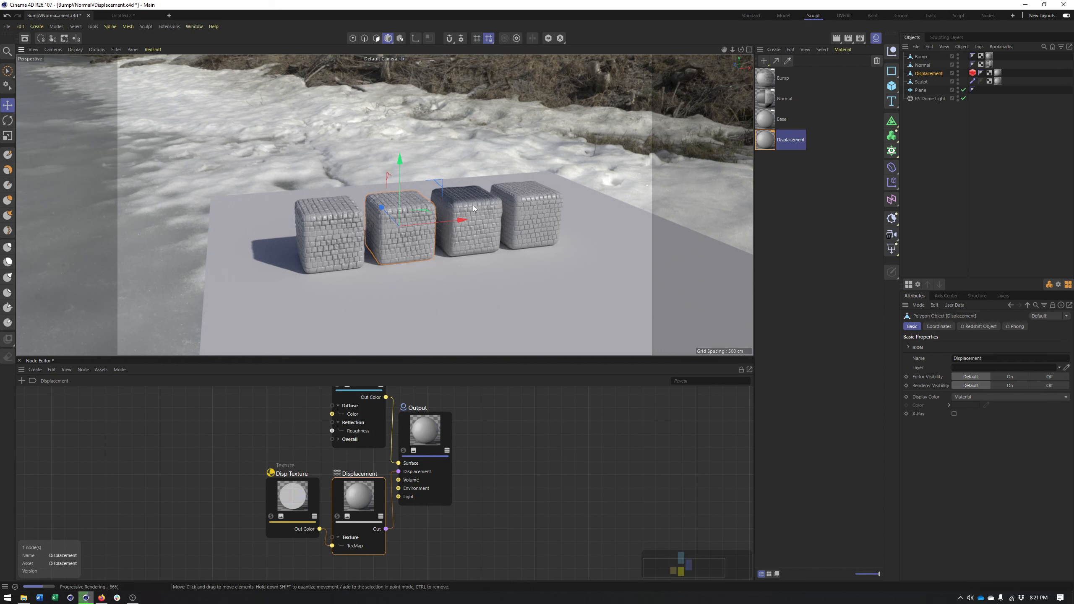
alt+right_drag(543, 226, 522, 233)
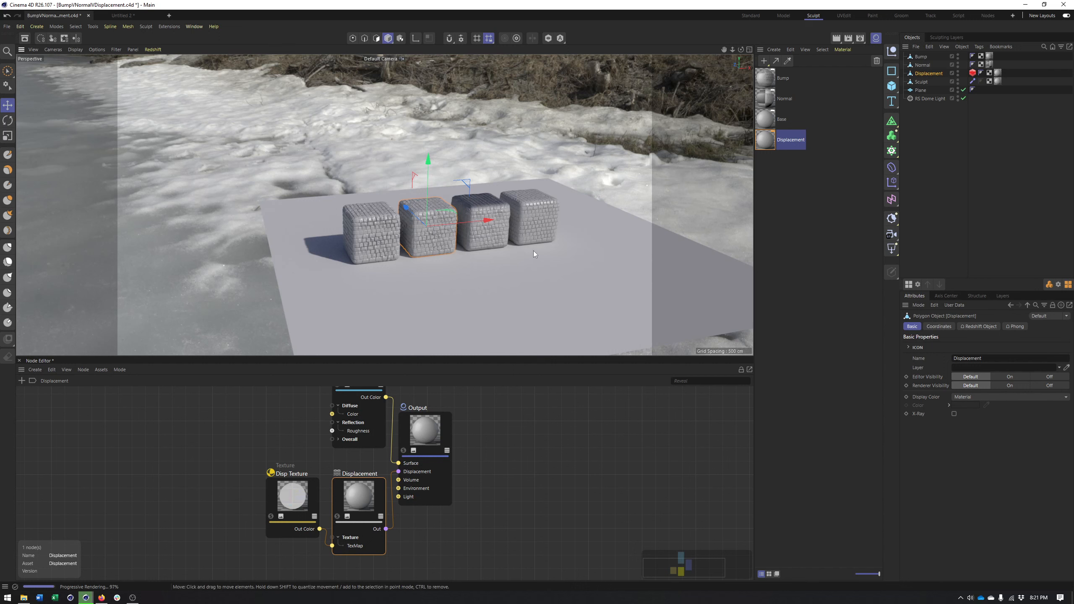
drag(546, 242, 487, 245)
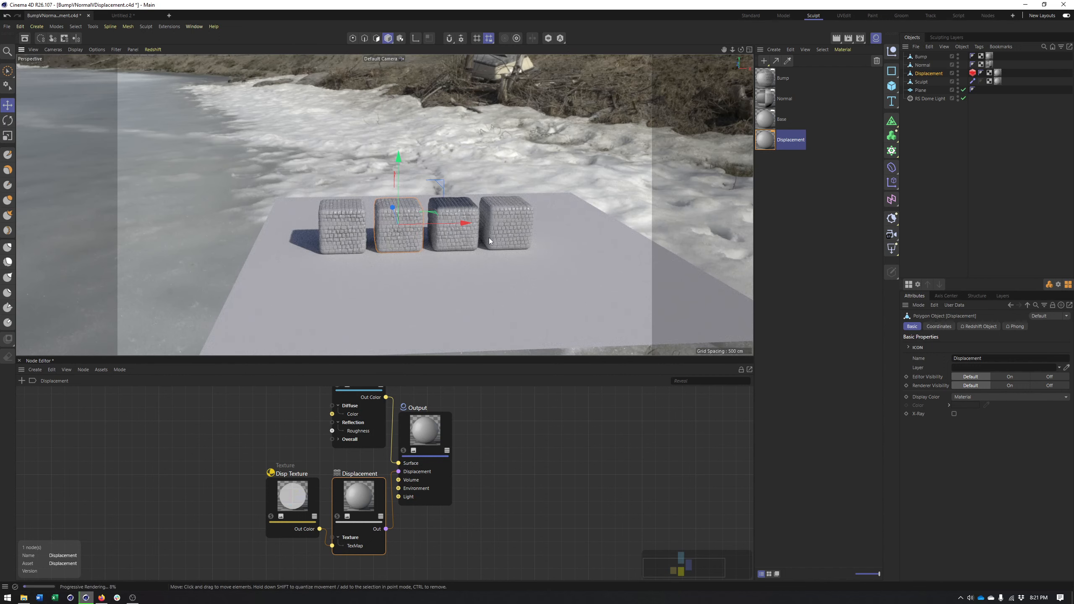
alt+drag(449, 239, 468, 253)
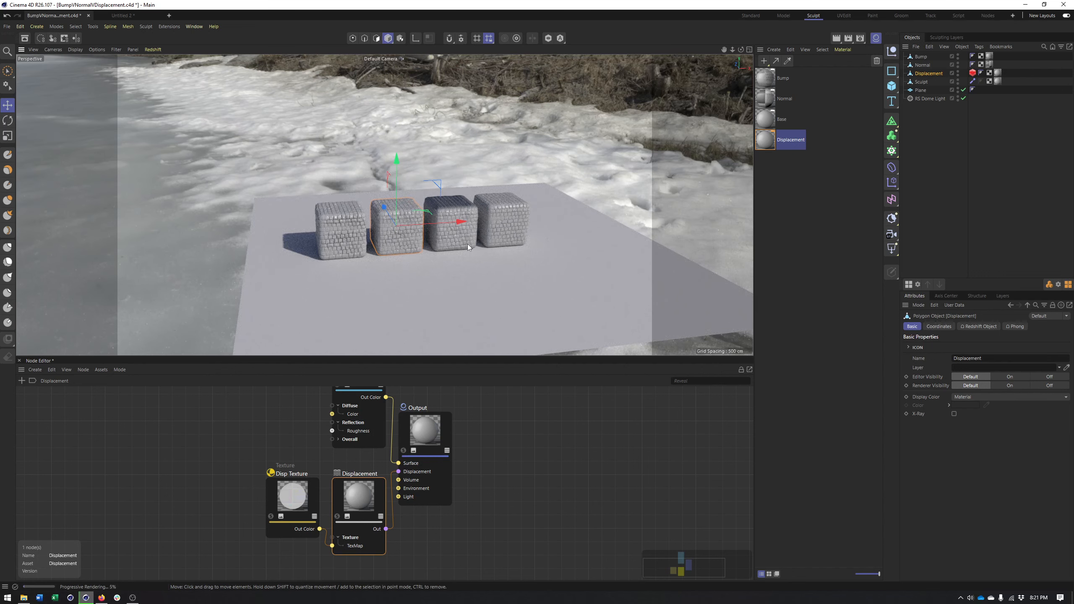
alt+drag(467, 245, 478, 248)
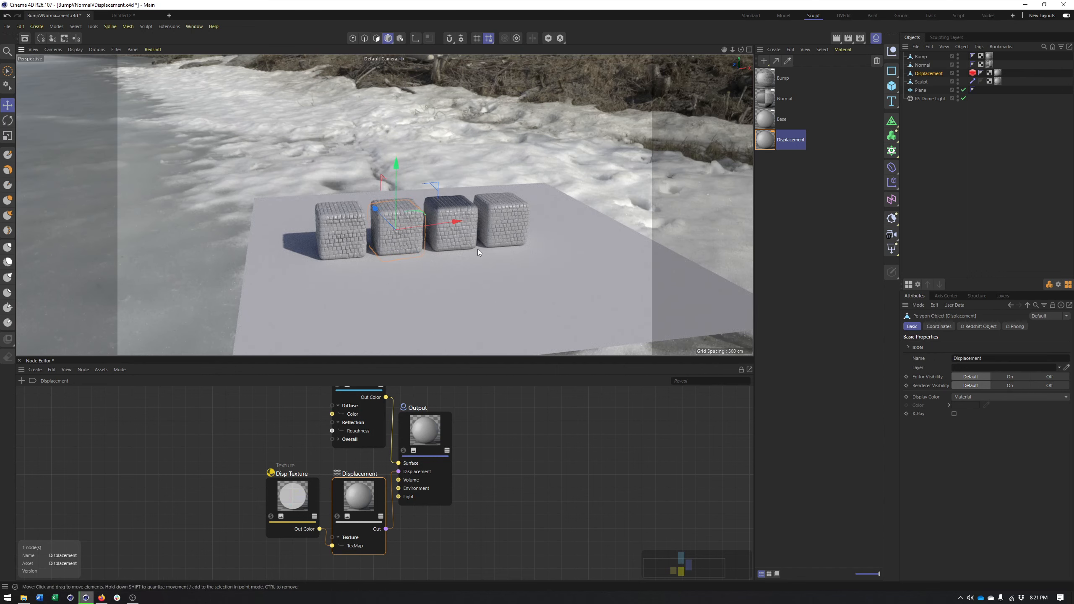